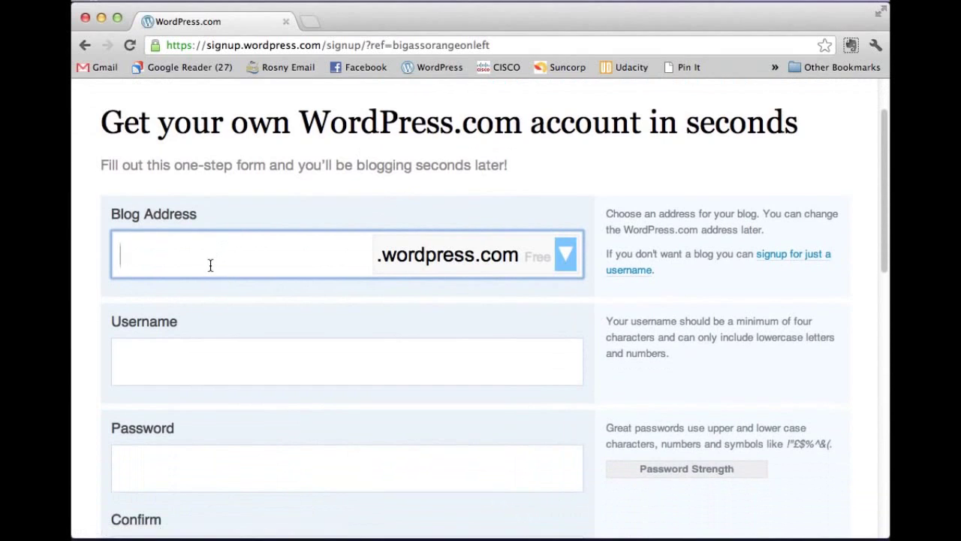
Step: Enter the blog address rosnyPL, replace the suggested username with your own, and type the password
text(rosnyPL)
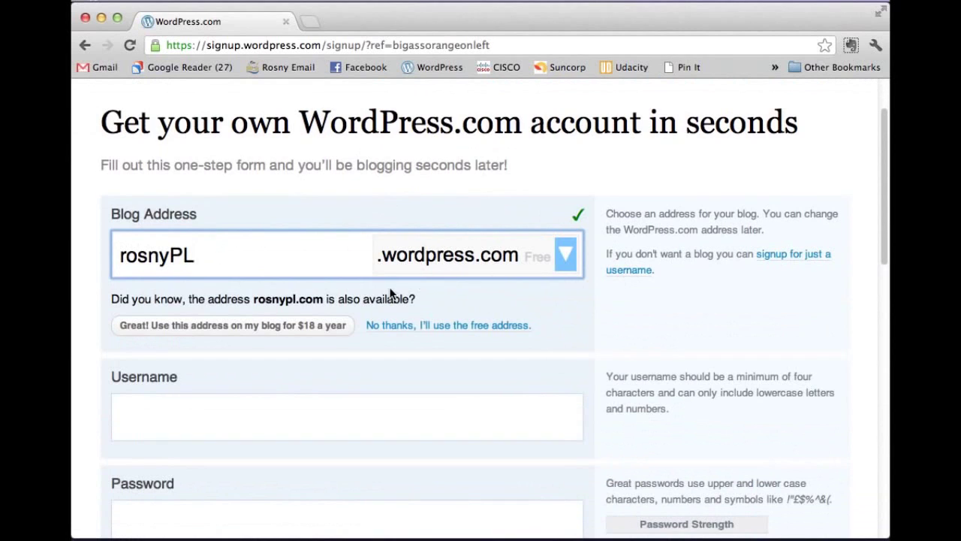
scroll(218, 315, down, 3)
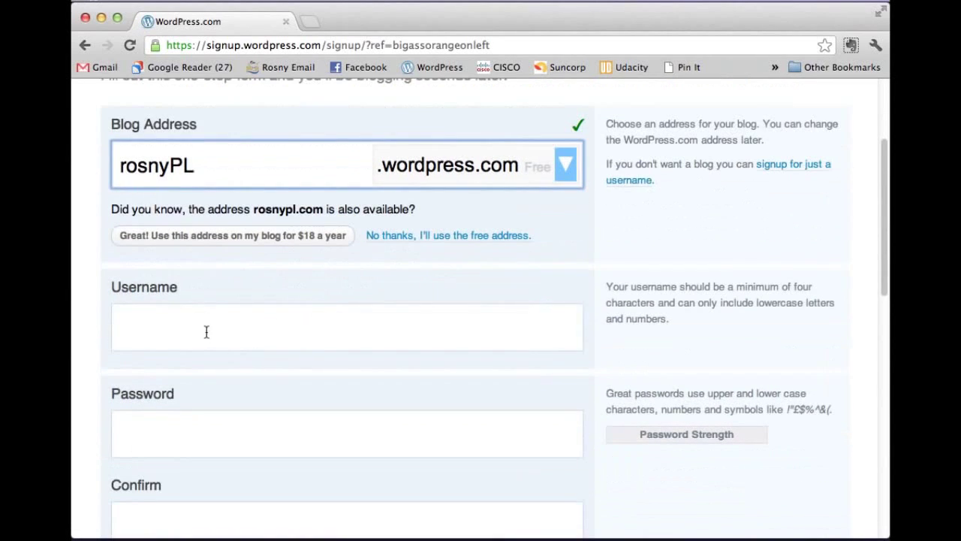
click(207, 332)
key(super+a)
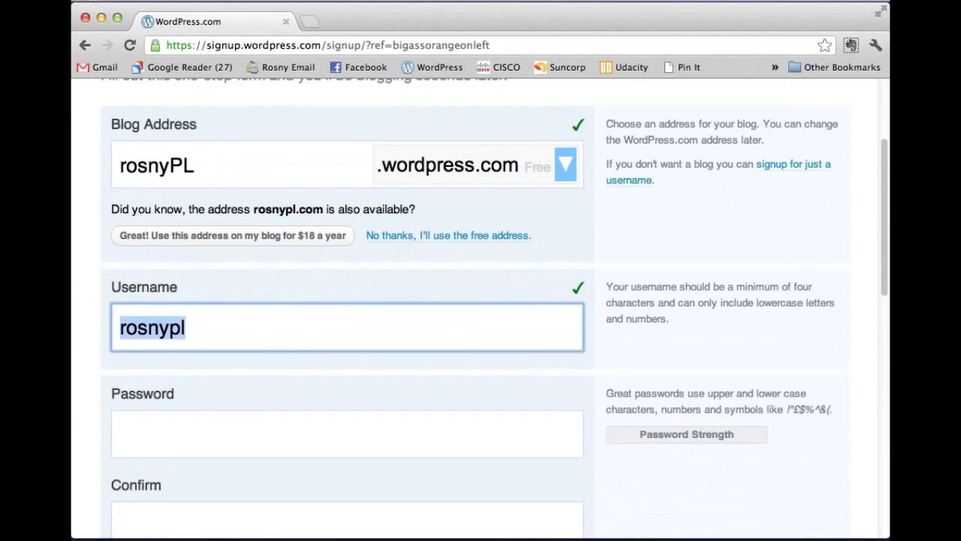
text(cat.stam)
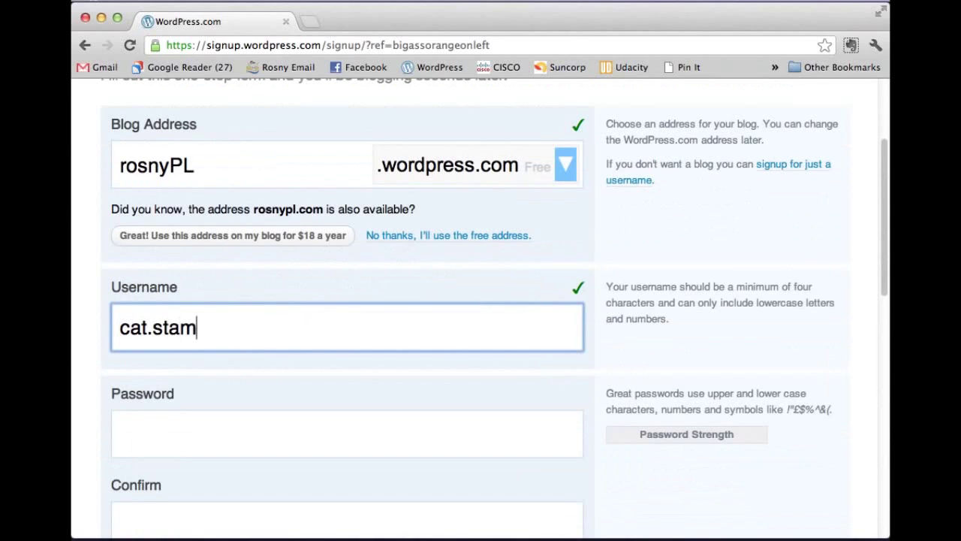
key(Tab)
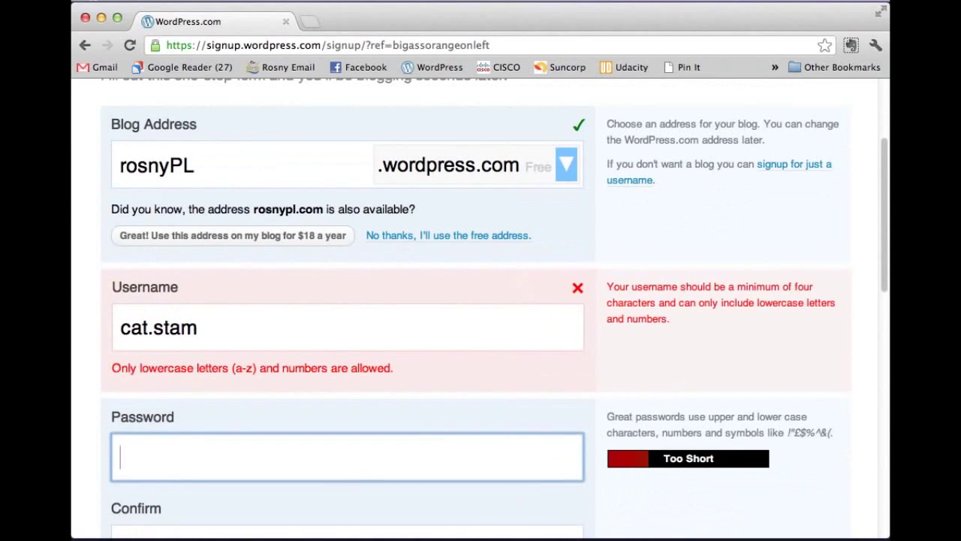
text(••••••••••)
key(Tab)
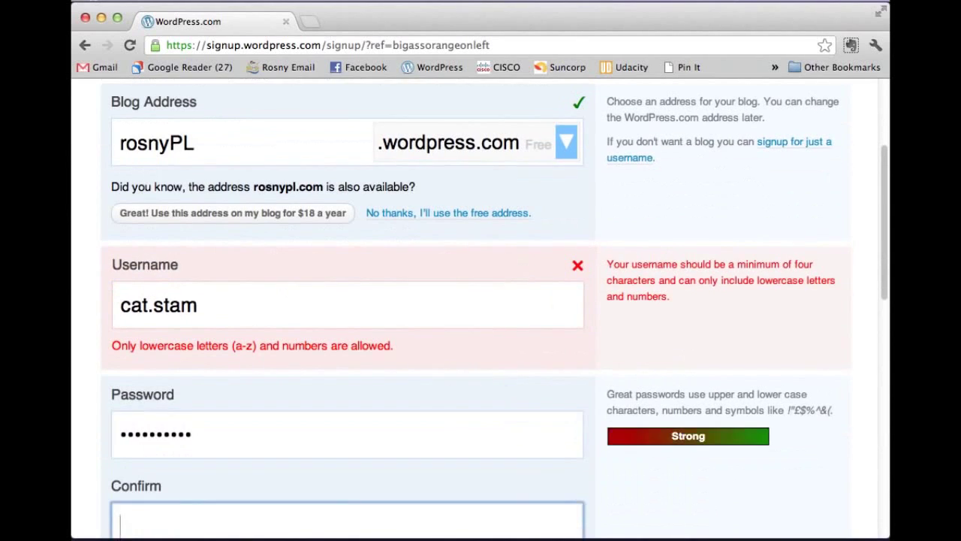
Step: Remove the dot from the rejected username and re-enter the password in Confirm
click(209, 306)
key(Left)
key(Left)
key(Left)
key(Left)
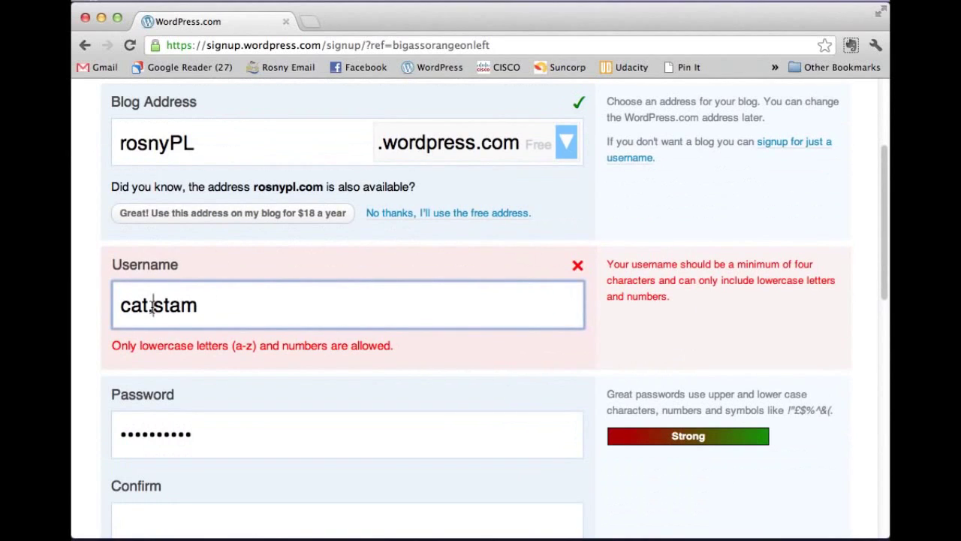
key(BackSpace)
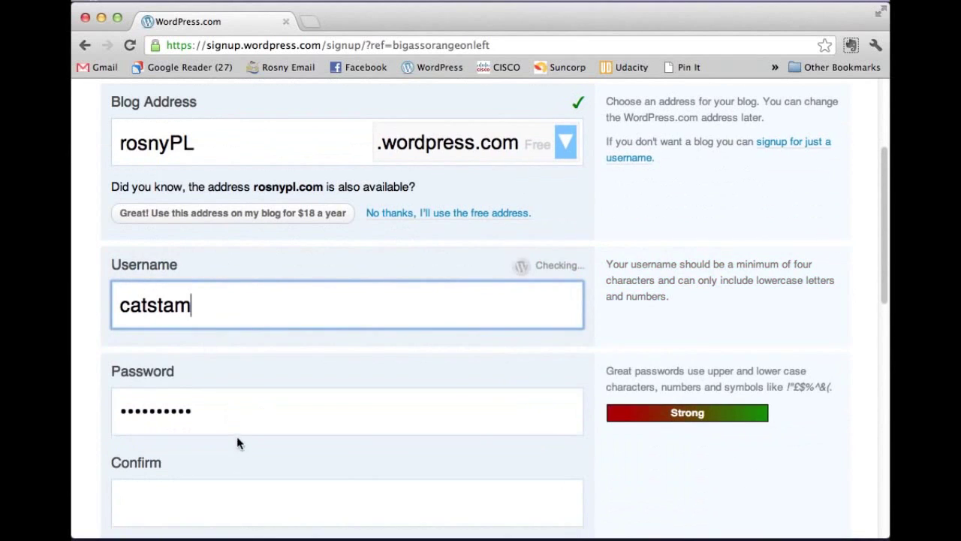
click(233, 423)
scroll(233, 428, down, 1)
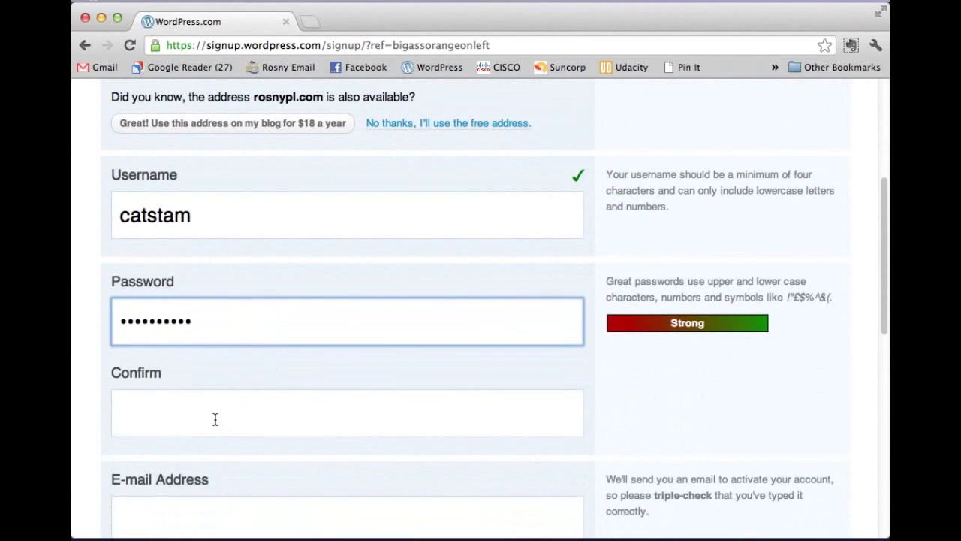
click(215, 418)
text(••••••••••)
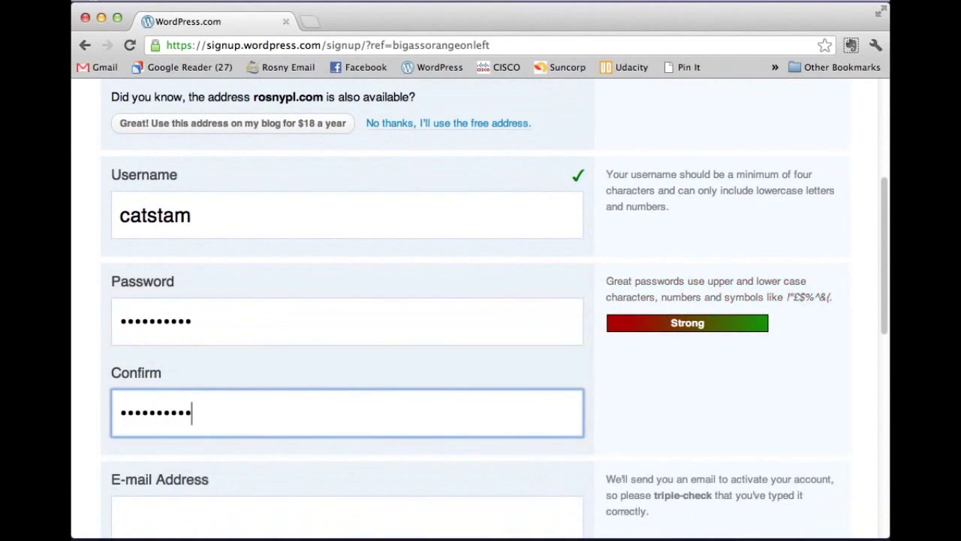
key(Tab)
Step: Enter the e-mail address and review the form down to the free versus $99 Pro Bundle choice
scroll(465, 403, down, 1)
scroll(627, 389, down, 2)
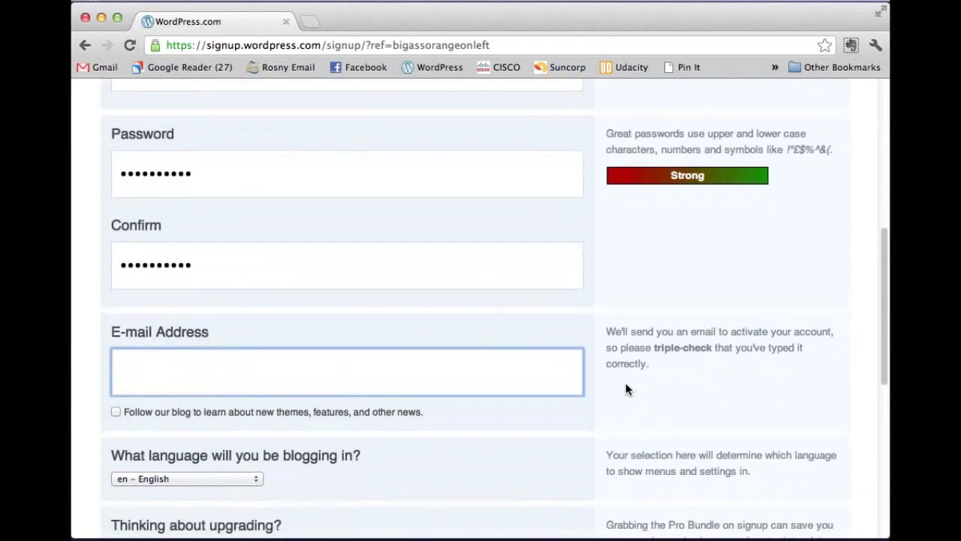
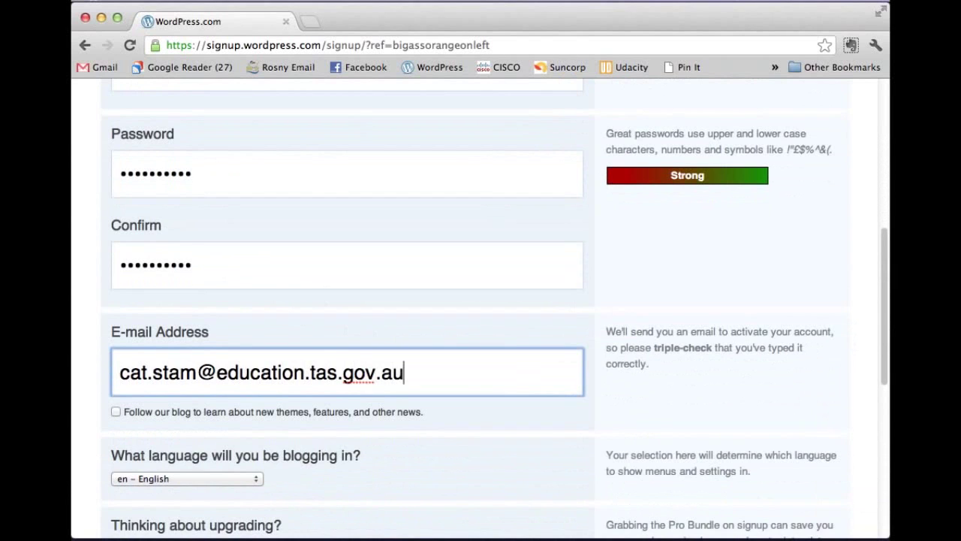
scroll(368, 313, down, 2)
scroll(369, 313, down, 1)
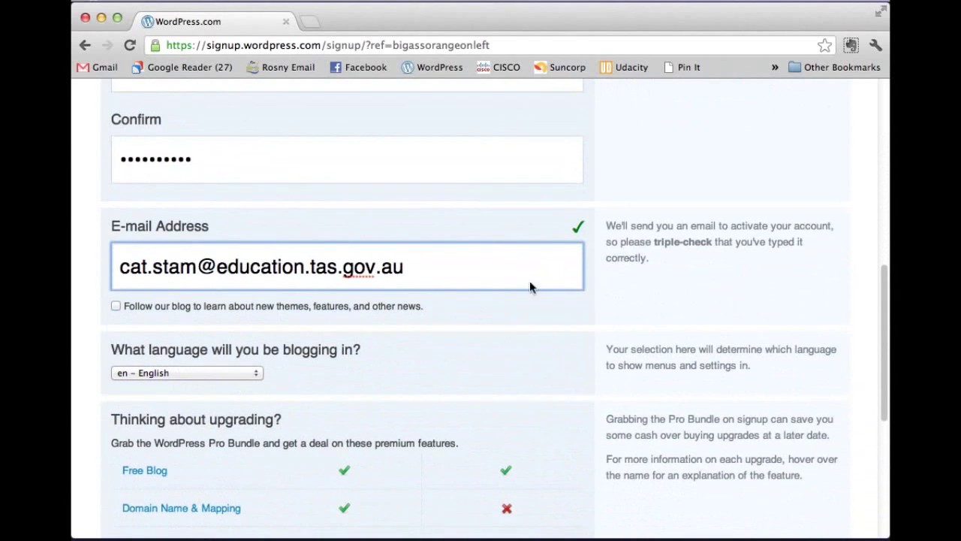
scroll(586, 233, up, 3)
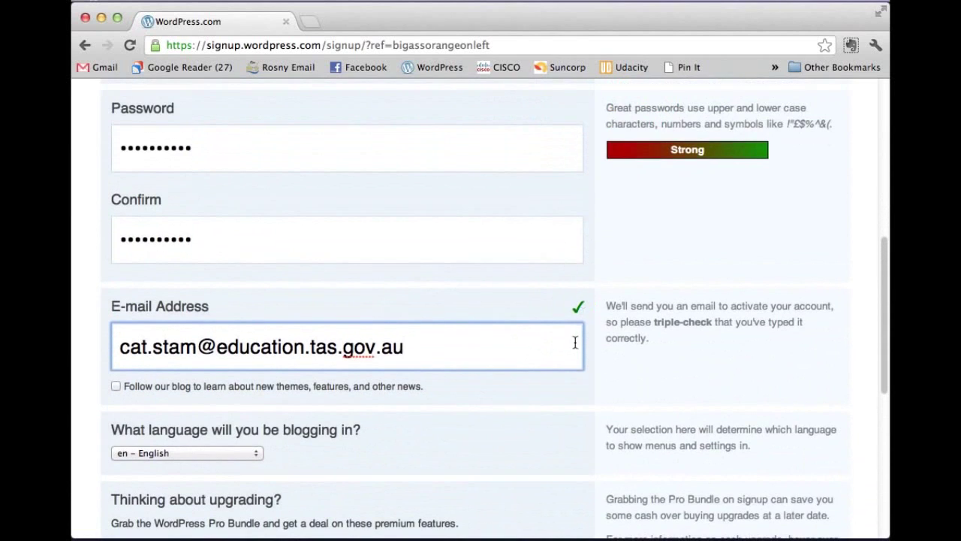
scroll(376, 310, up, 8)
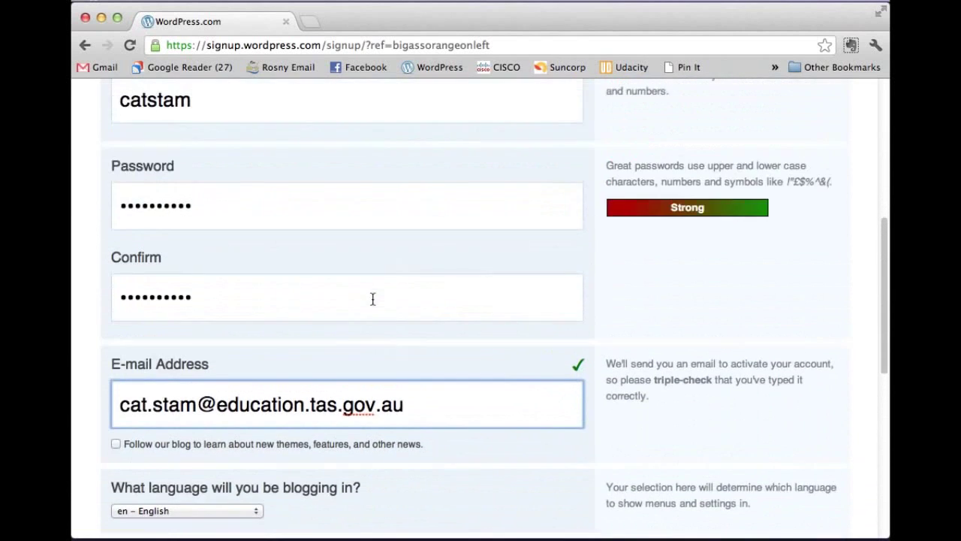
scroll(570, 188, up, 5)
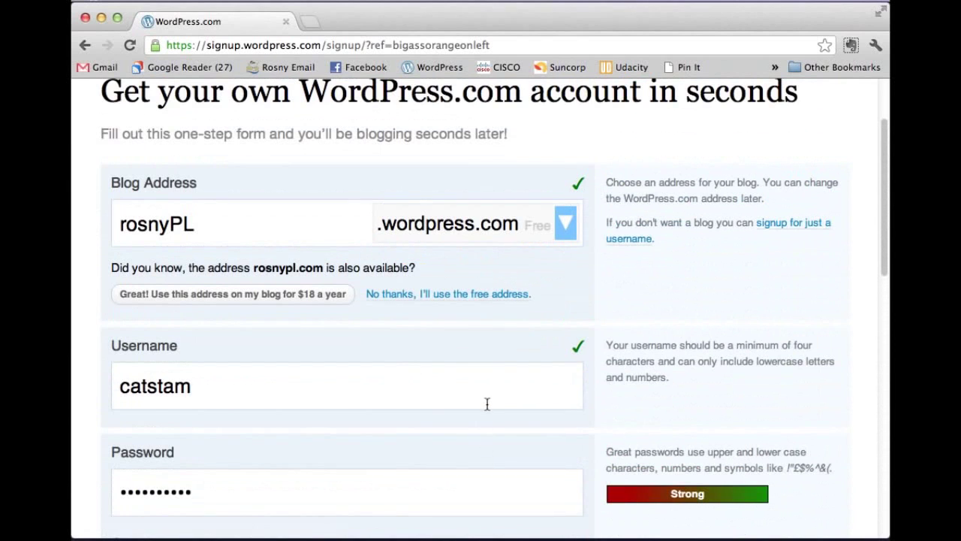
scroll(487, 404, down, 10)
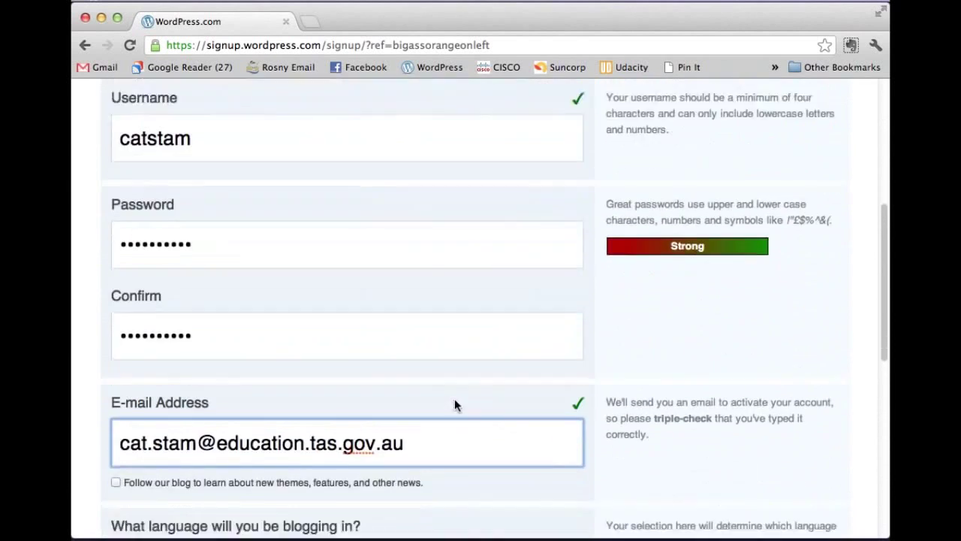
scroll(454, 405, down, 9)
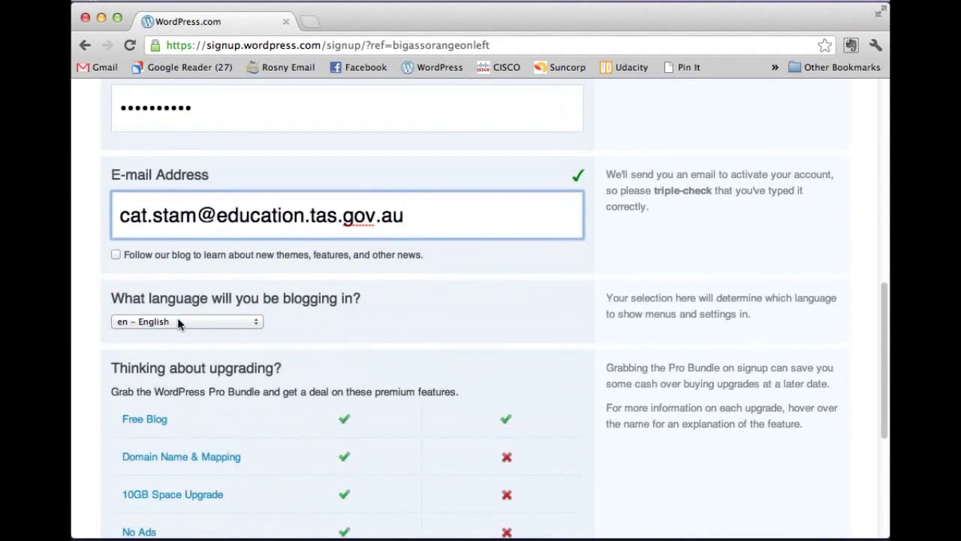
scroll(474, 308, down, 6)
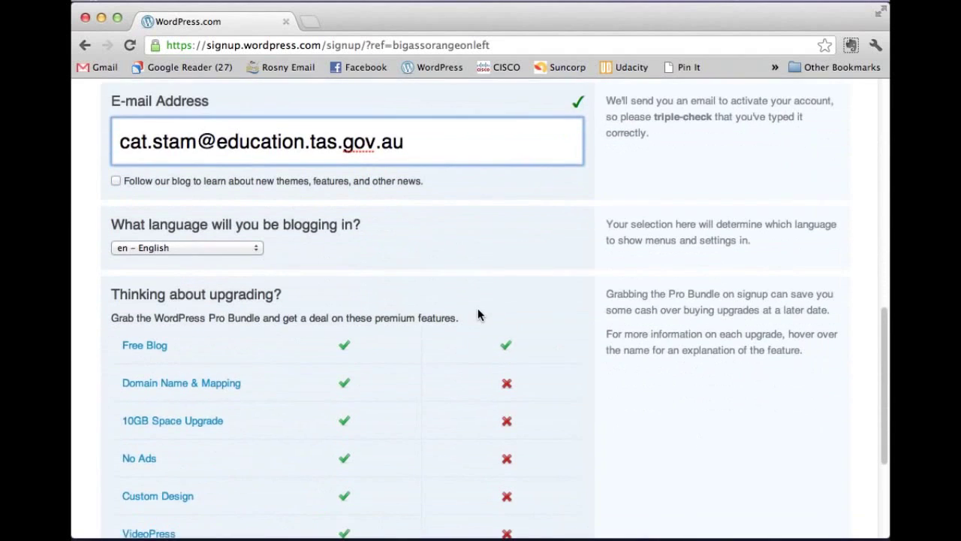
scroll(465, 286, down, 4)
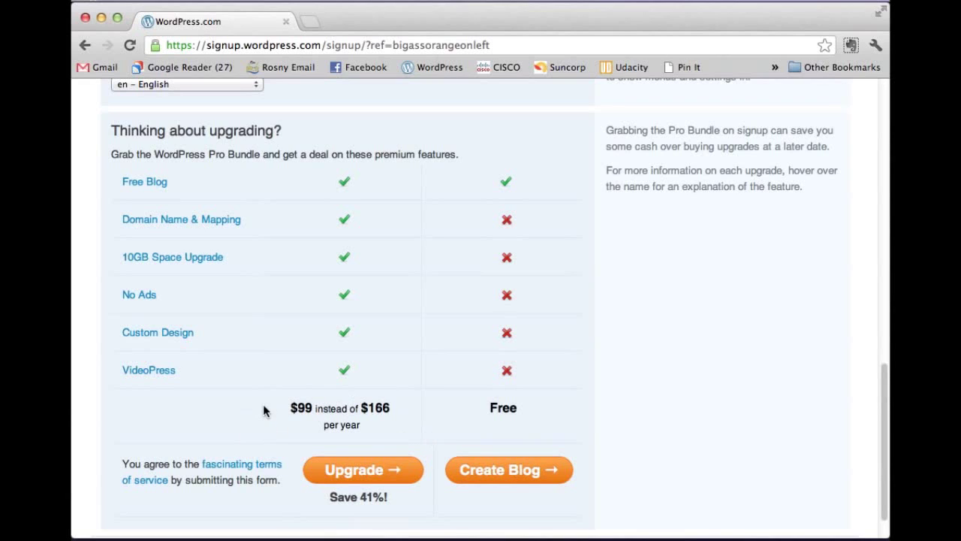
Step: Create the free blog and scroll down to the blank Update Your Profile form
click(549, 478)
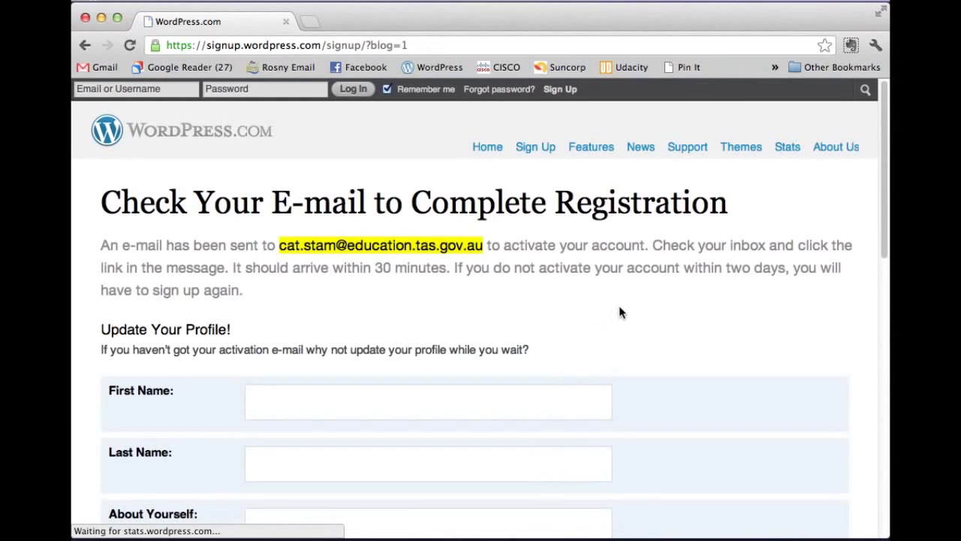
scroll(625, 296, down, 1)
scroll(621, 269, down, 2)
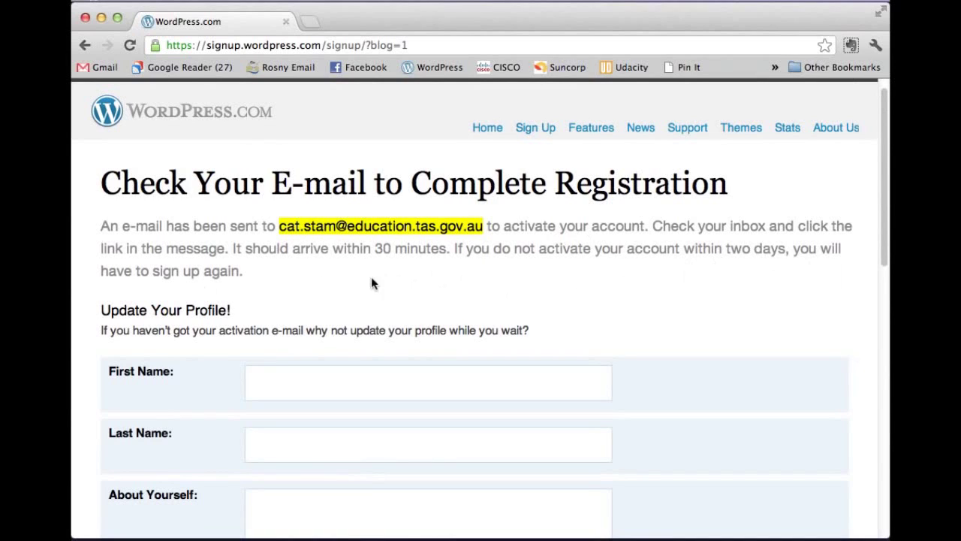
scroll(539, 286, down, 1)
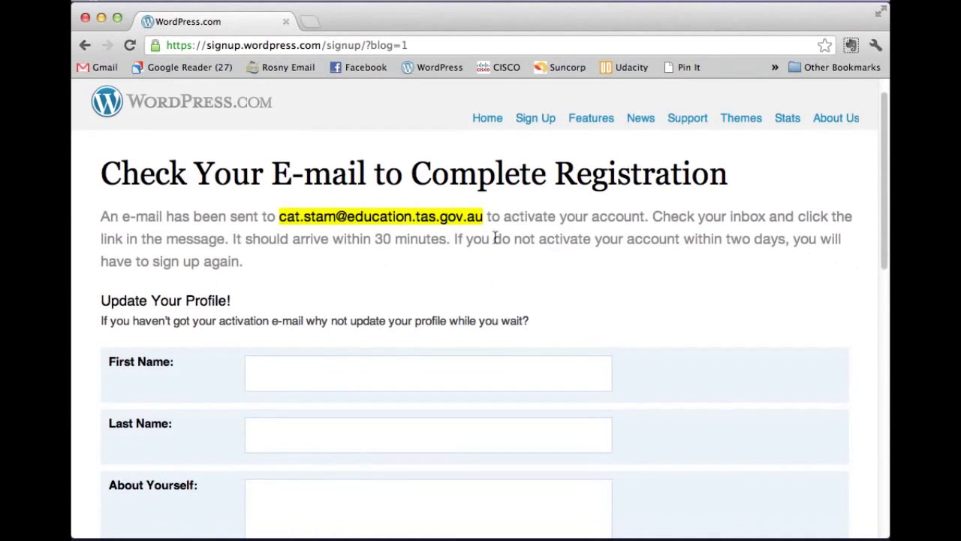
scroll(639, 301, down, 3)
scroll(648, 293, down, 5)
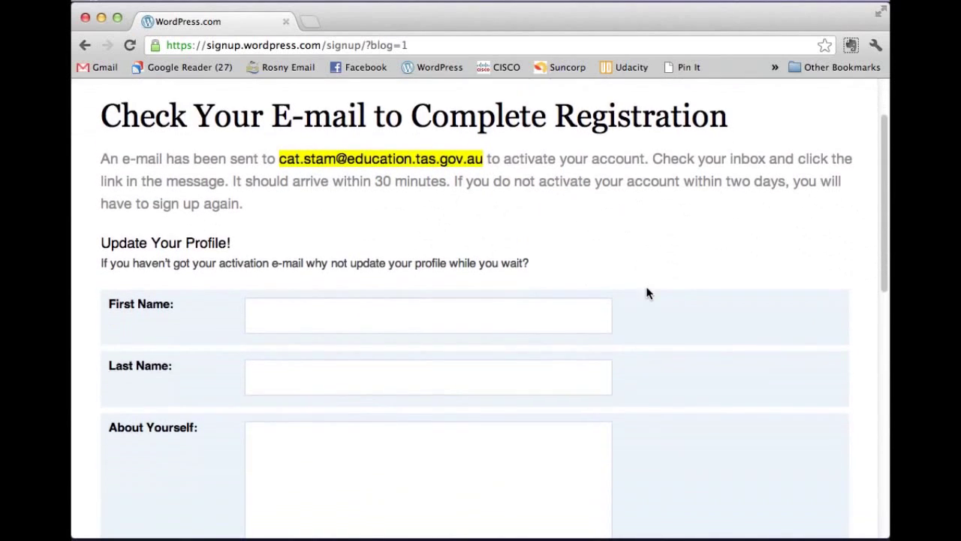
scroll(649, 293, down, 1)
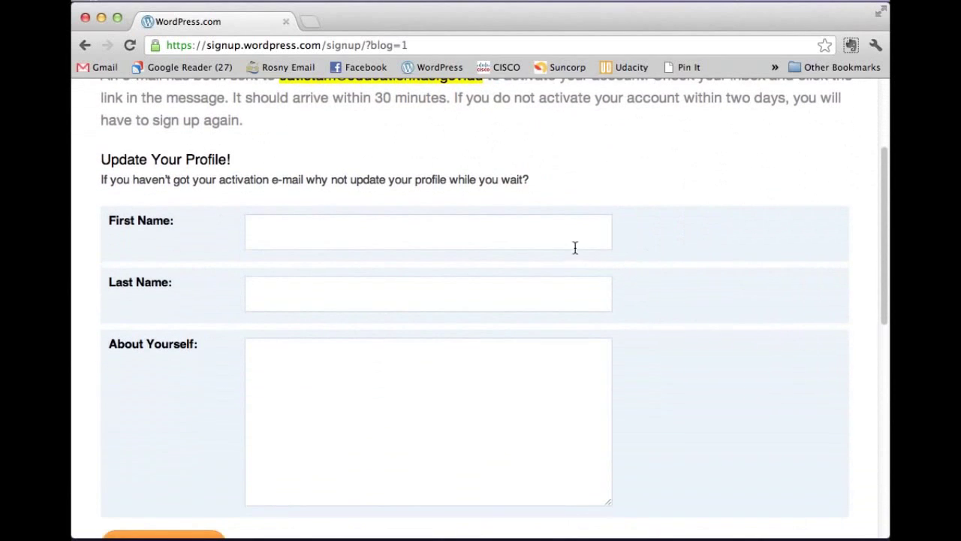
Step: Fill in first and last name and the bio 'I'm an IT teacher who loves blogging', then save the profile
click(373, 233)
text(Cat)
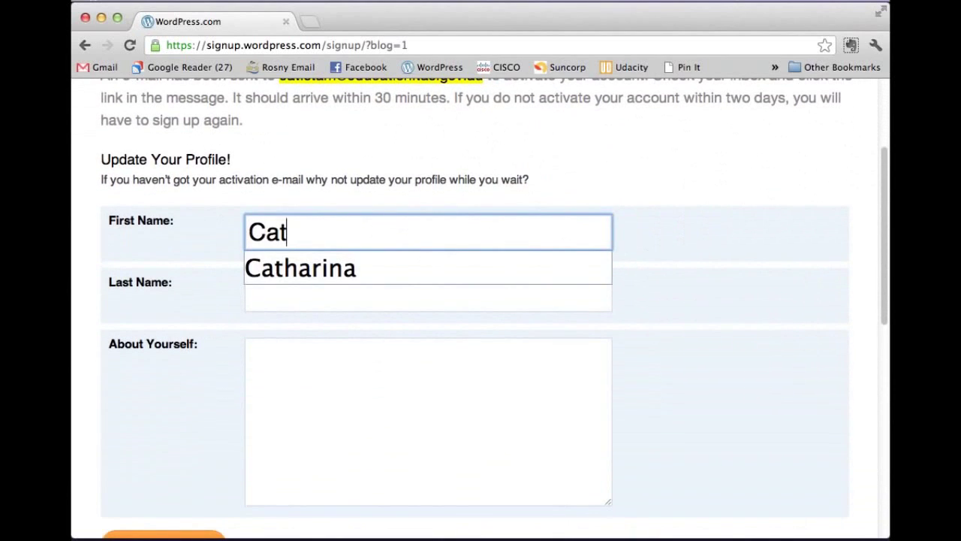
click(428, 294)
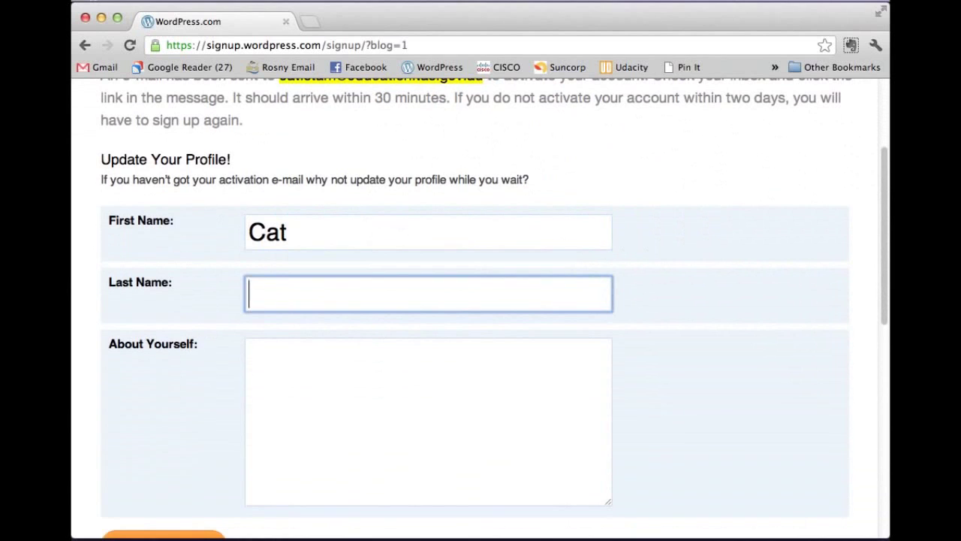
text(Stam)
key(Tab)
scroll(377, 233, down, 2)
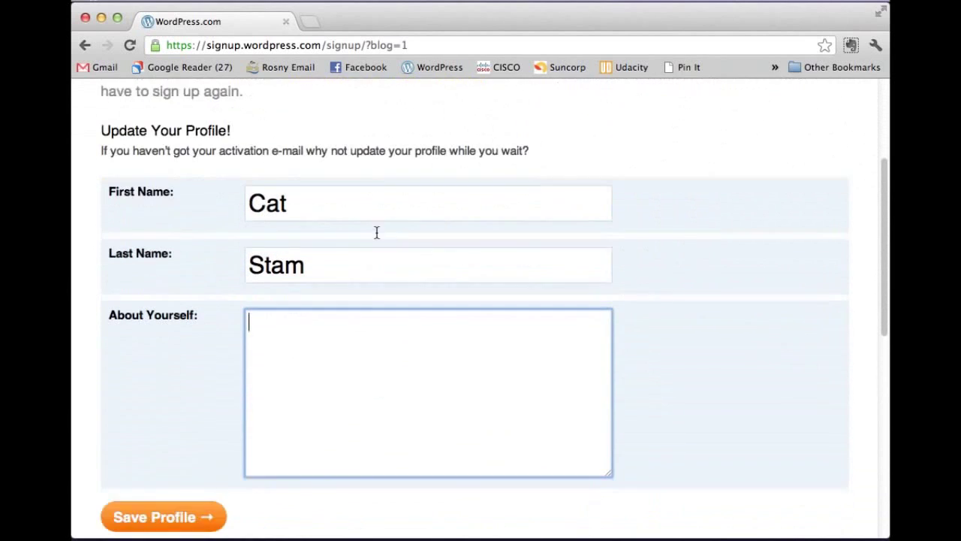
scroll(386, 225, down, 2)
text(I'm an)
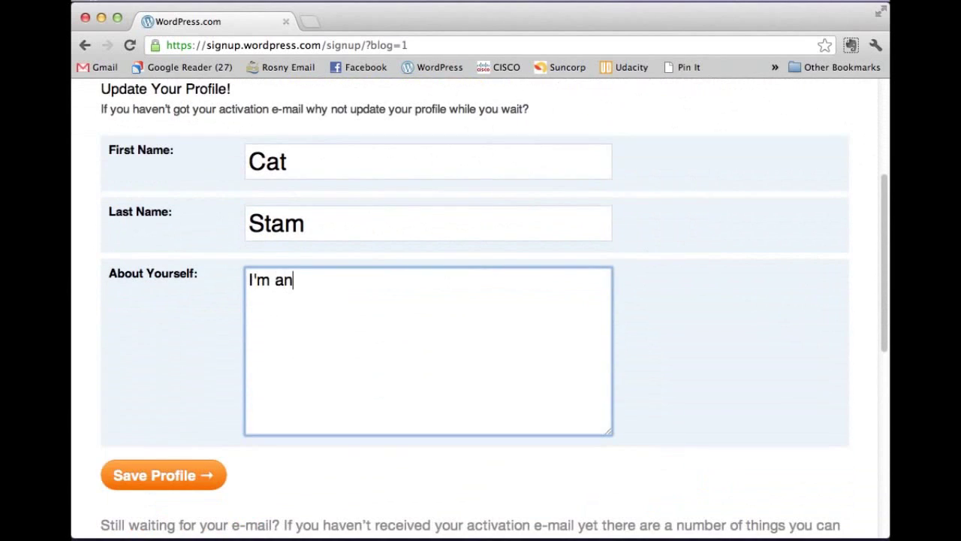
text( IT teacher who loves b)
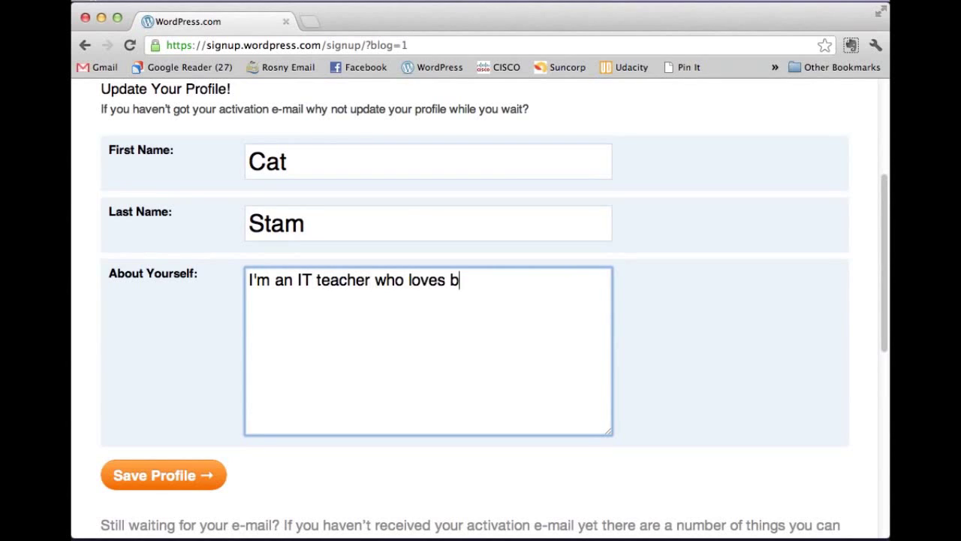
text(logging)
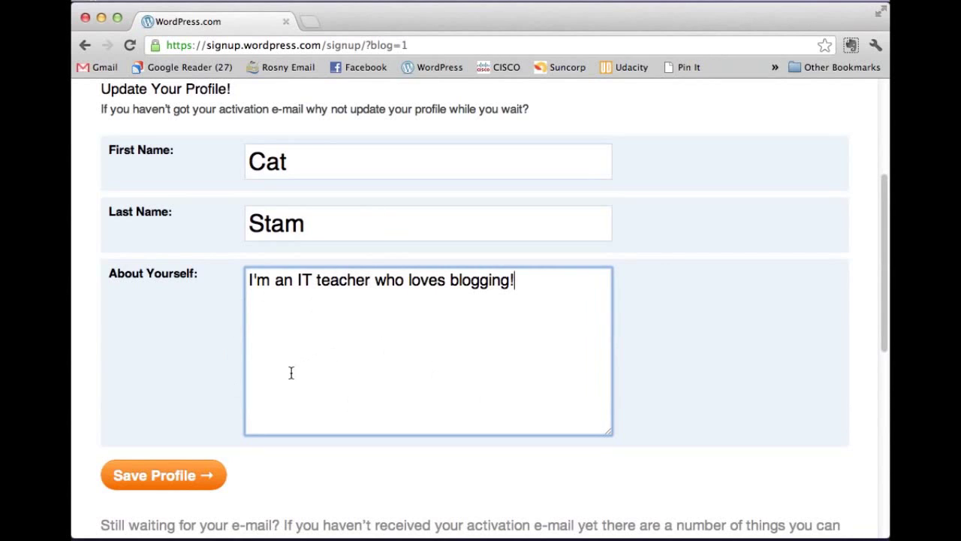
scroll(311, 350, down, 2)
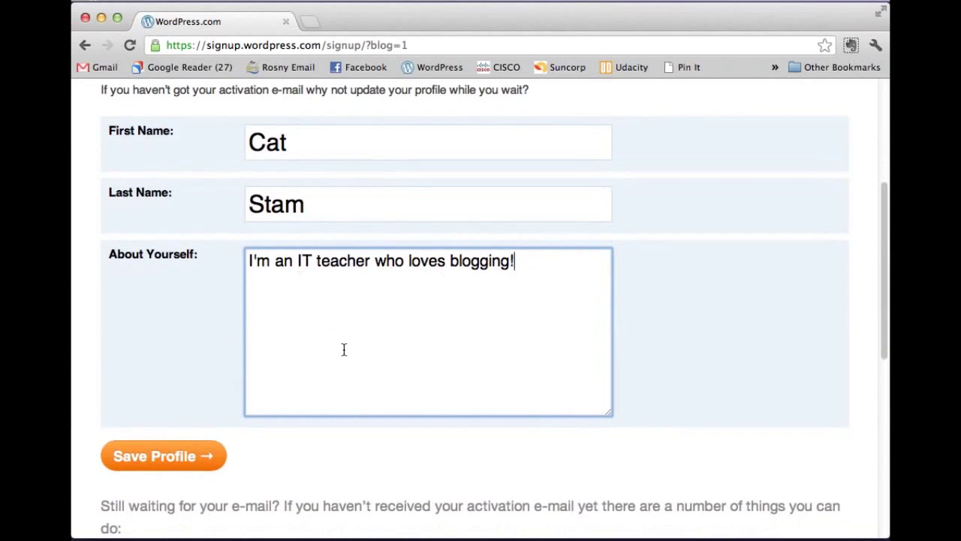
scroll(343, 348, down, 2)
click(169, 421)
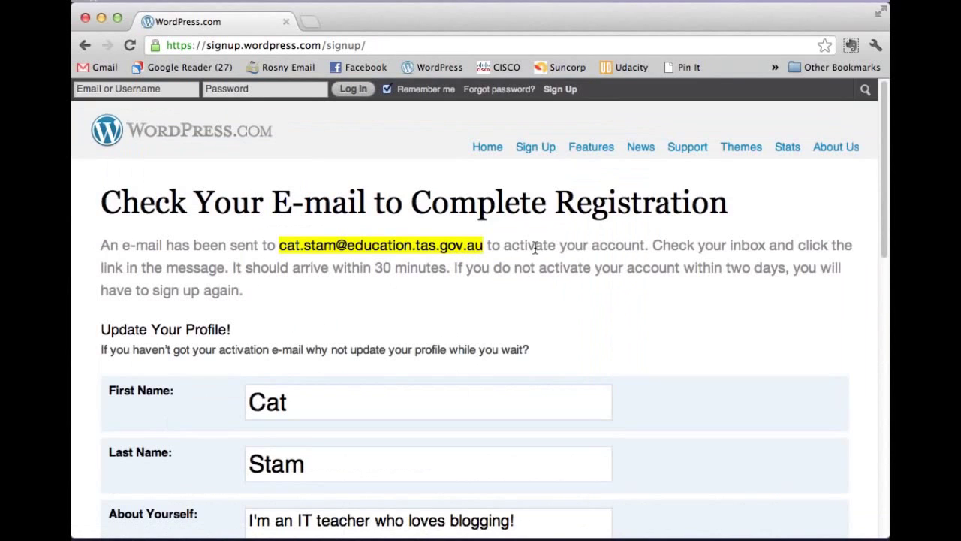
scroll(535, 248, down, 10)
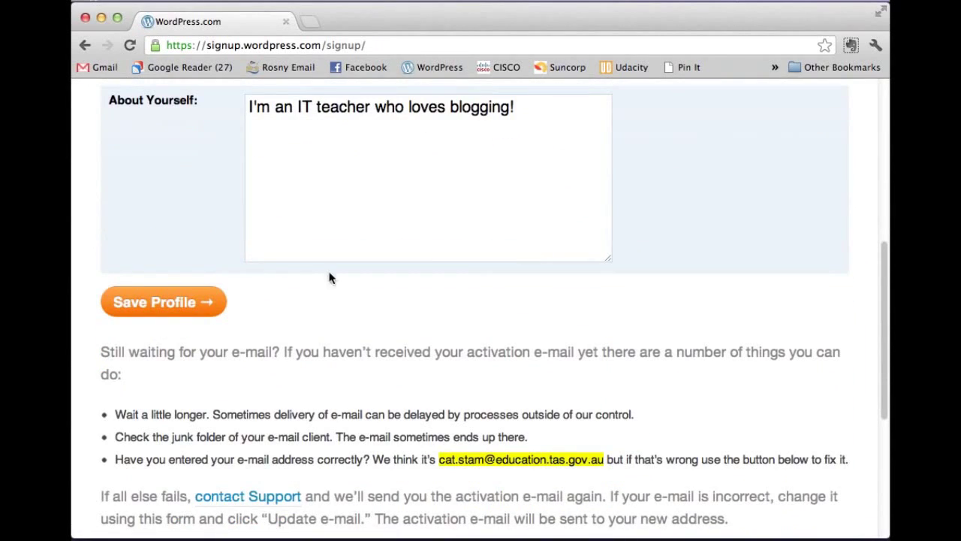
click(170, 306)
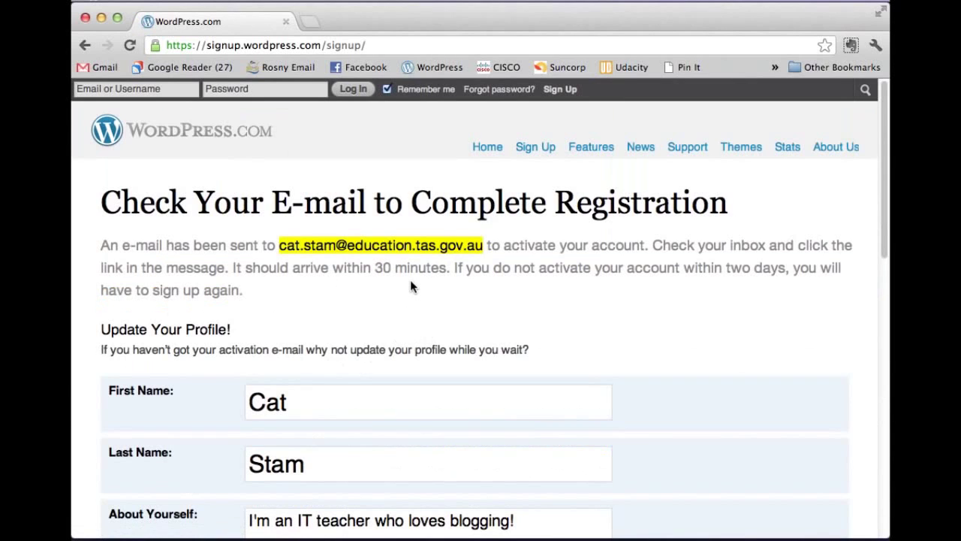
scroll(420, 278, down, 6)
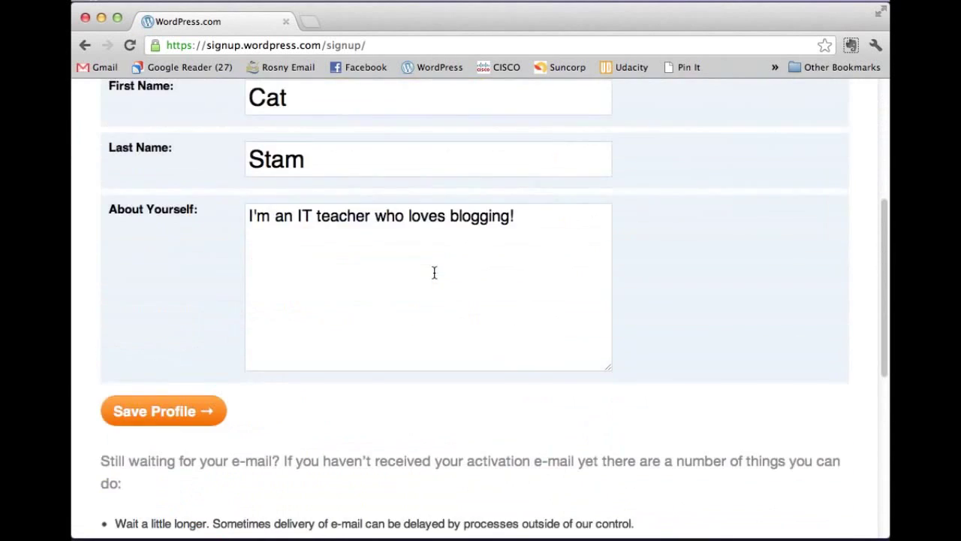
scroll(433, 278, down, 1)
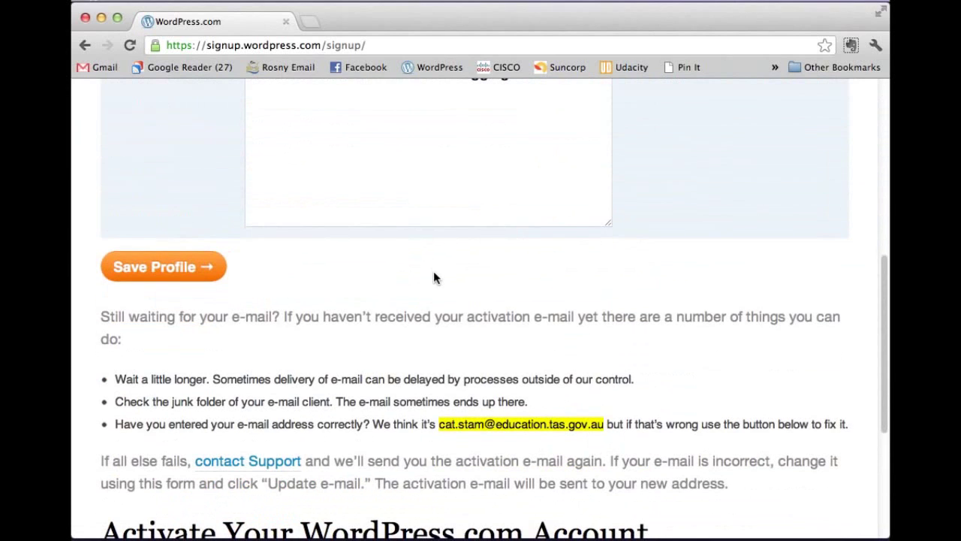
scroll(433, 271, down, 6)
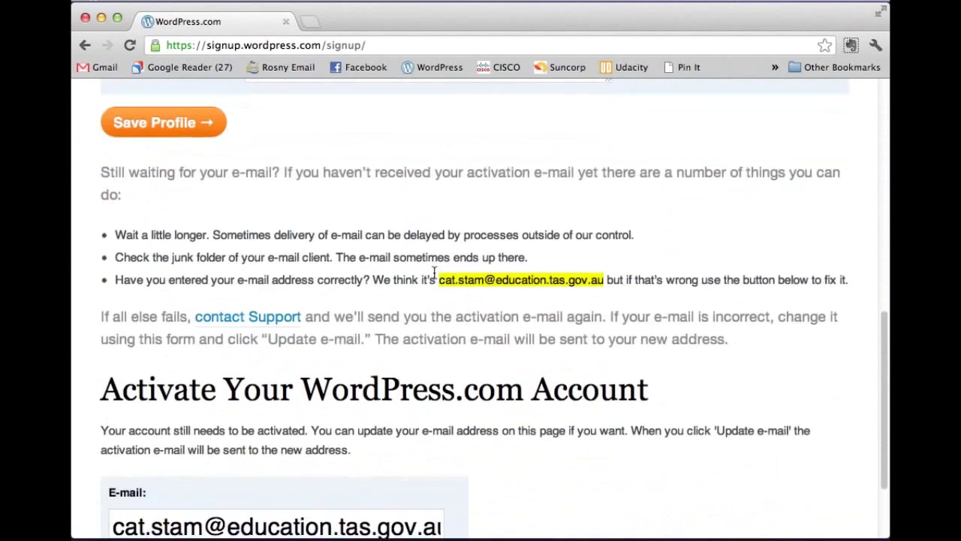
scroll(434, 272, down, 1)
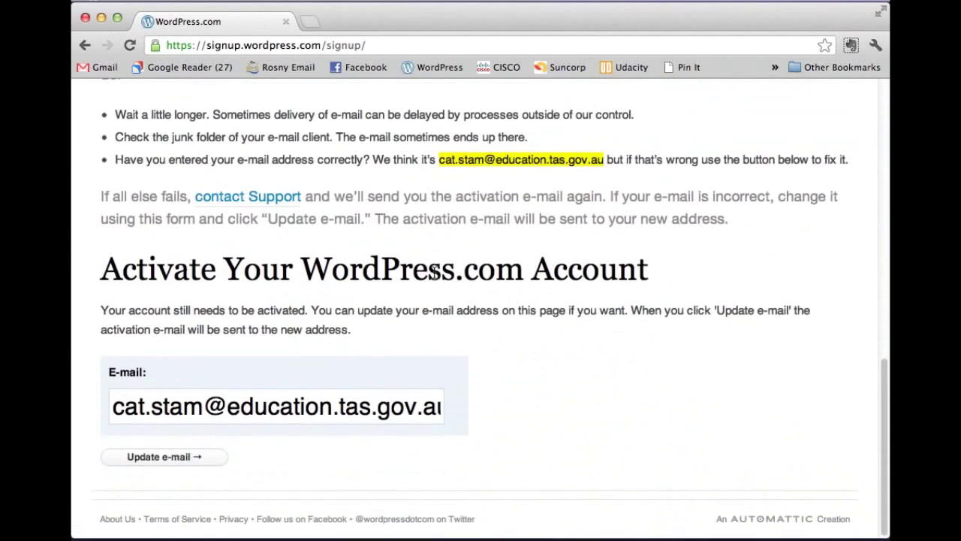
scroll(433, 271, up, 15)
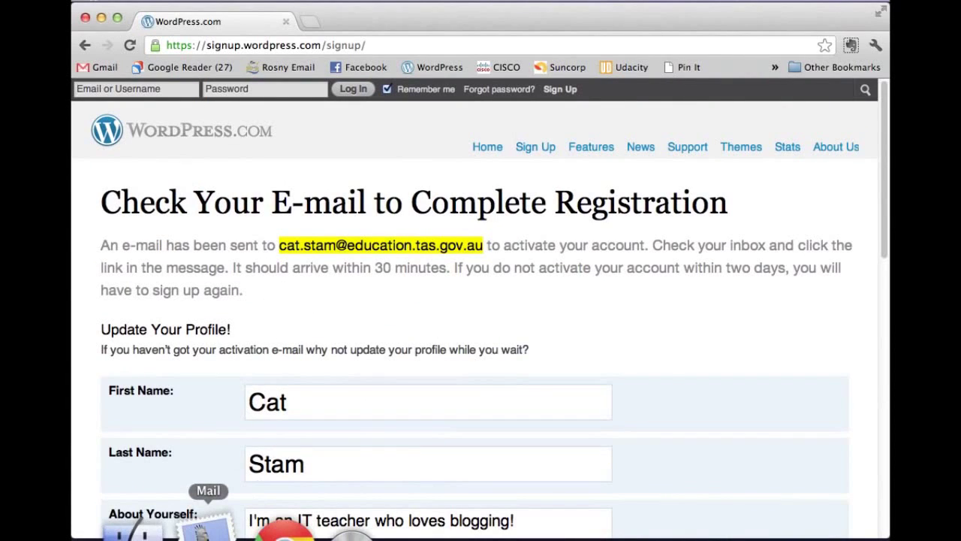
Step: Open the WordPress.com message in the work account inbox and follow its Activate Blog link
click(205, 530)
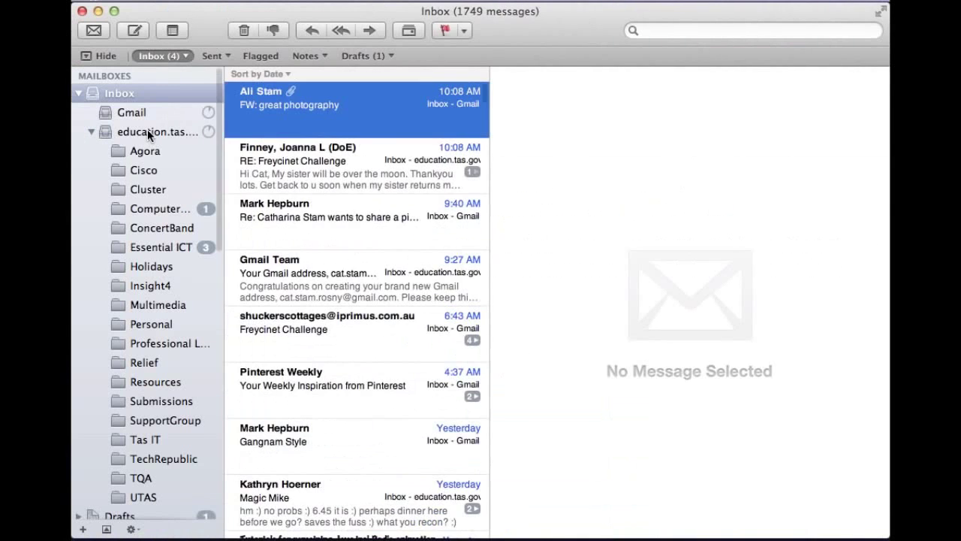
click(147, 131)
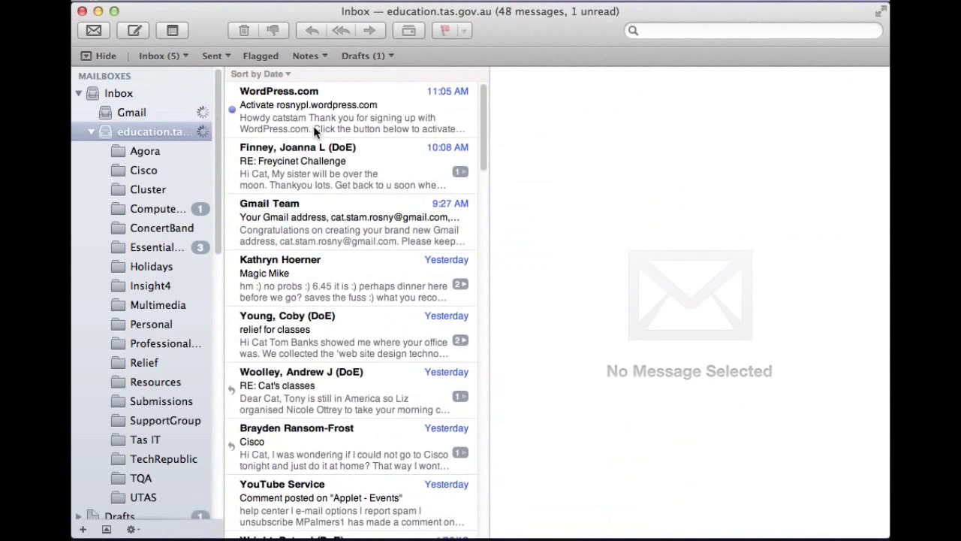
click(315, 121)
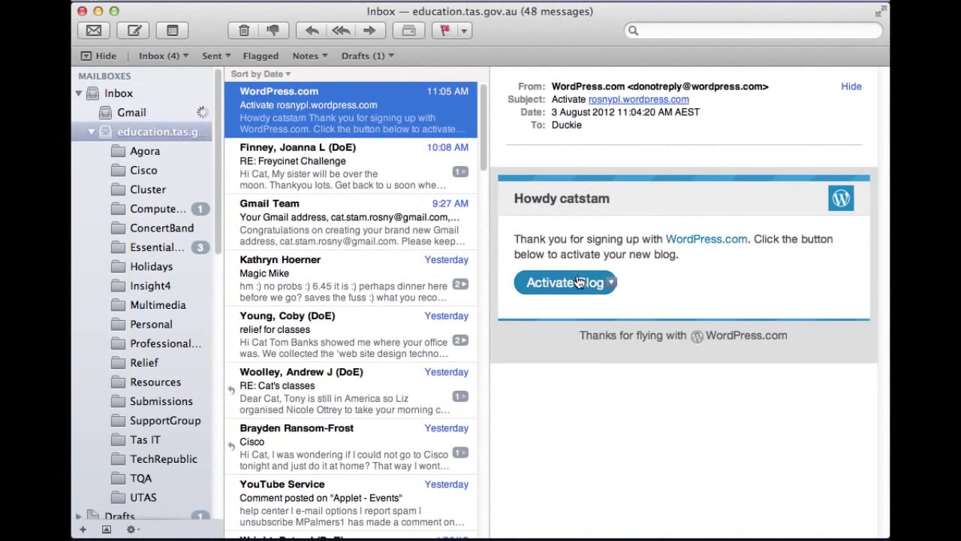
click(578, 281)
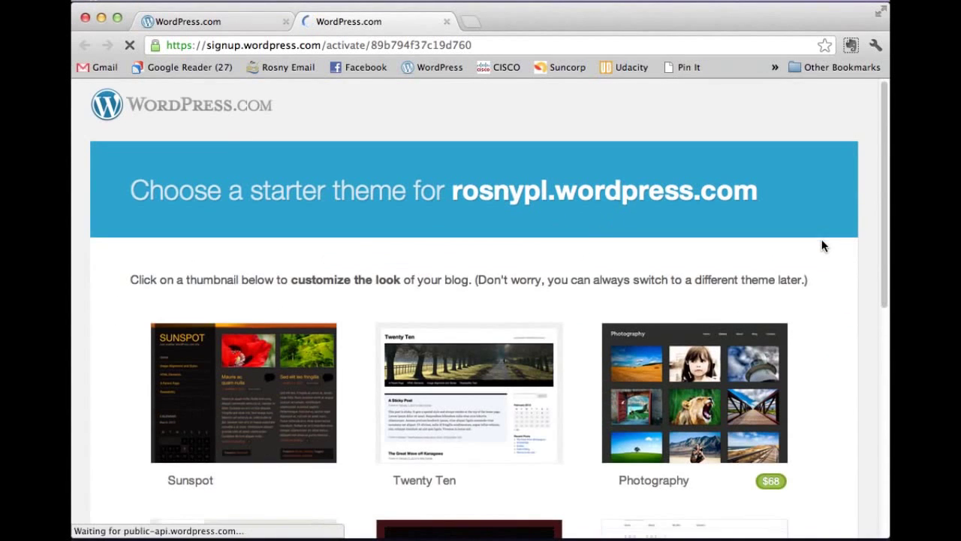
Step: Browse the starter theme thumbnails and open the Twenty Ten theme's detail page
scroll(822, 243, down, 2)
scroll(824, 245, down, 2)
scroll(823, 245, down, 1)
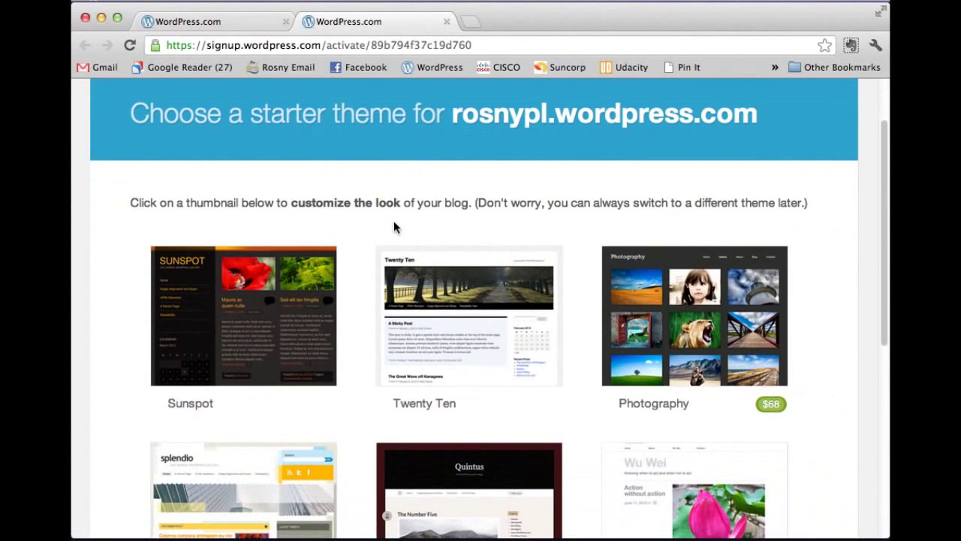
scroll(832, 241, down, 1)
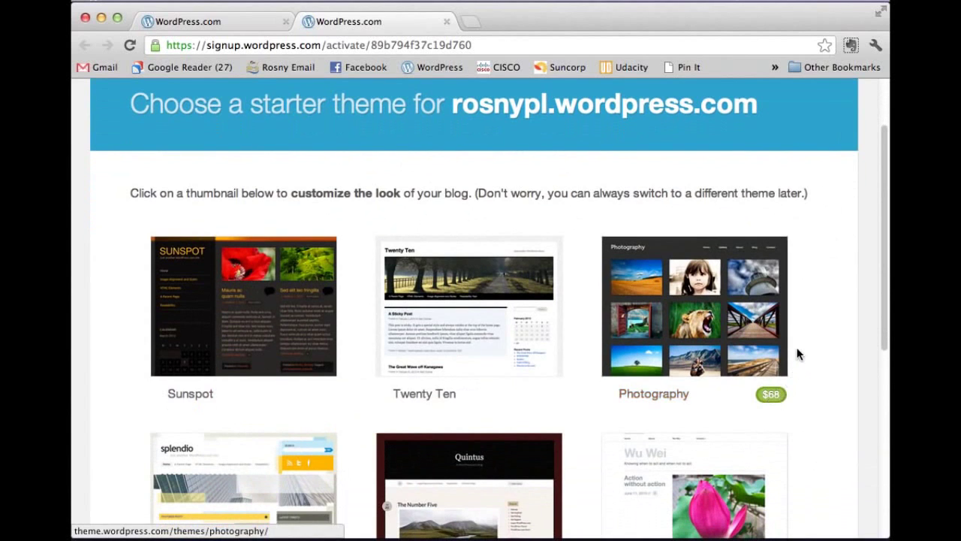
scroll(798, 350, down, 3)
scroll(798, 348, down, 3)
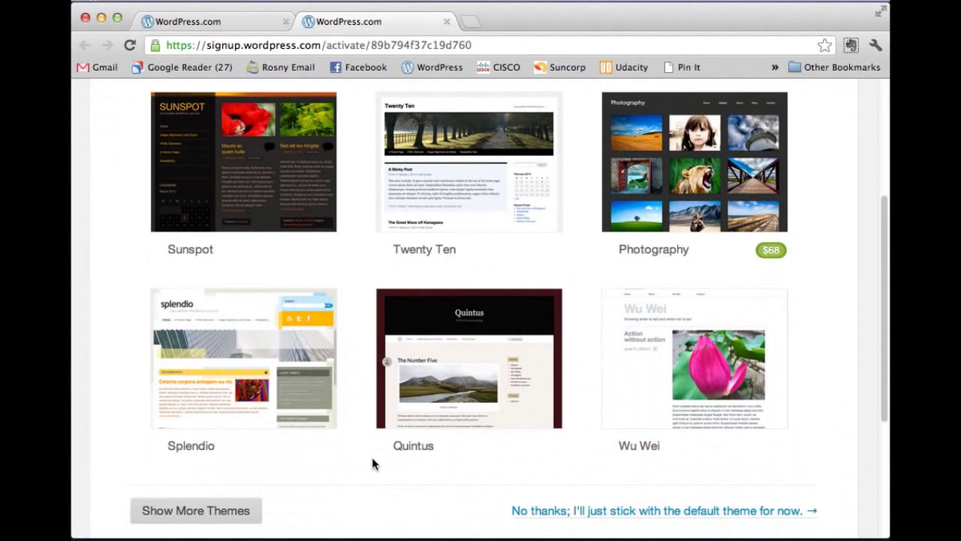
scroll(370, 452, down, 2)
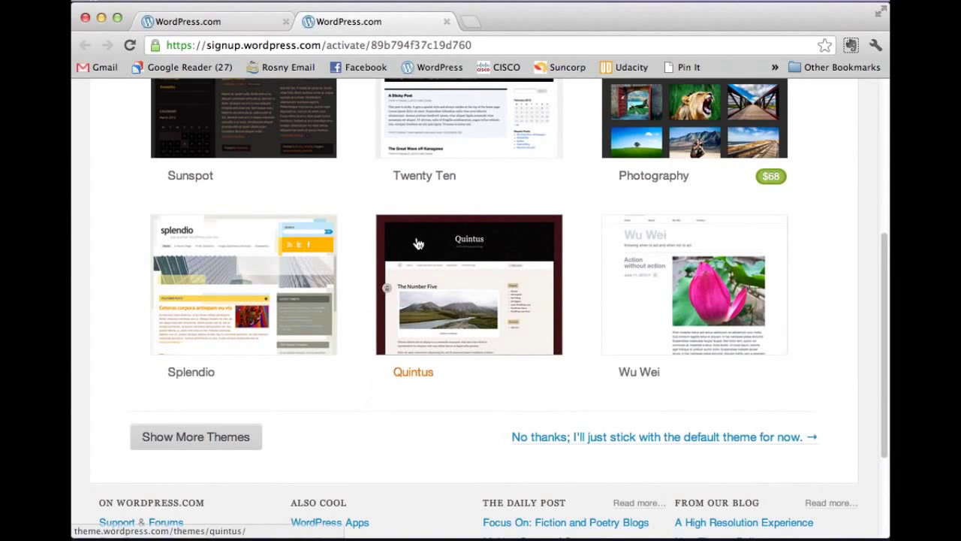
scroll(495, 200, up, 1)
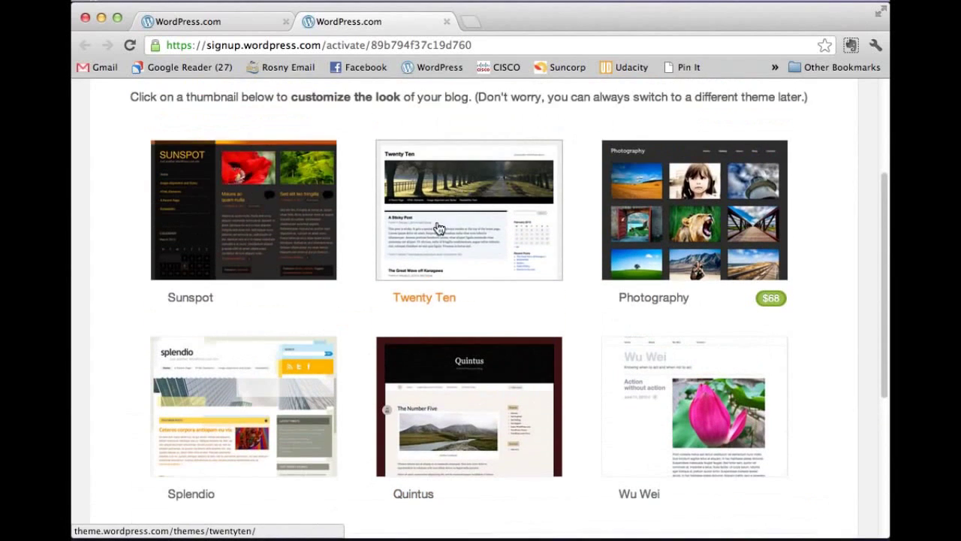
click(434, 240)
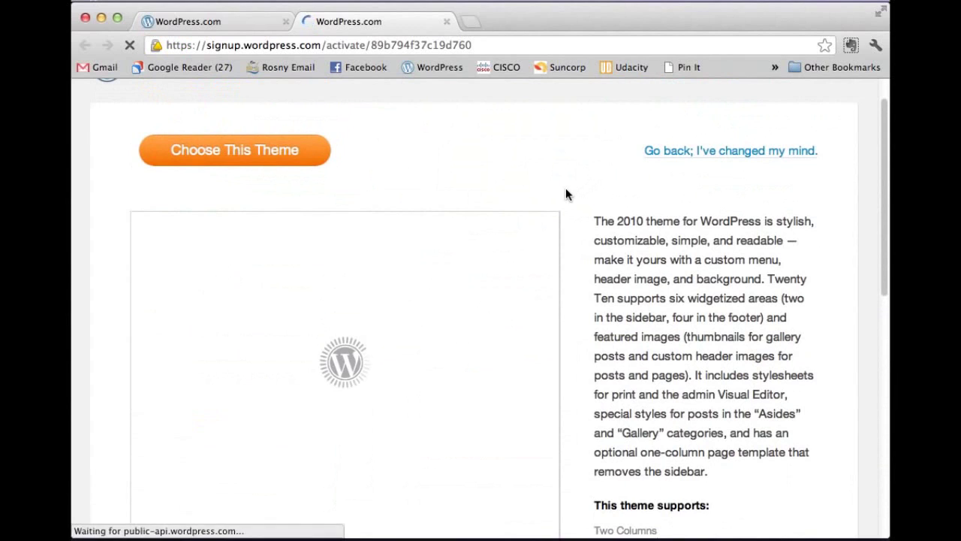
Step: Apply Twenty Ten as the rosnypl blog's theme with Choose This Theme
scroll(566, 192, down, 4)
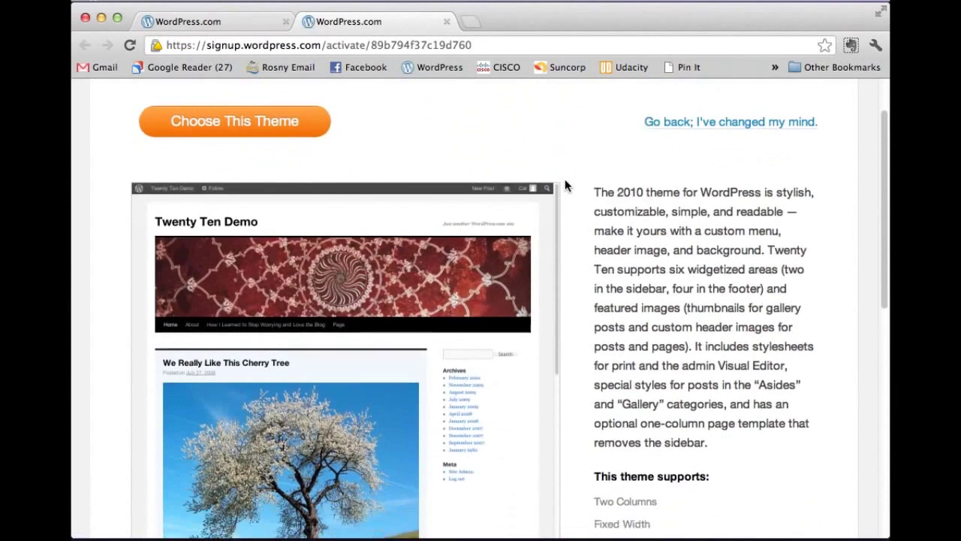
scroll(565, 188, down, 3)
scroll(401, 236, up, 8)
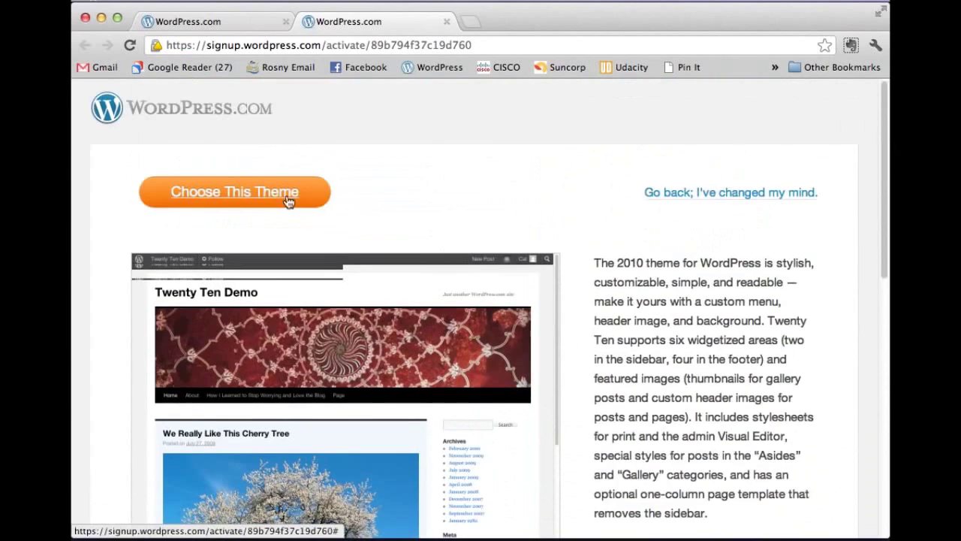
click(266, 194)
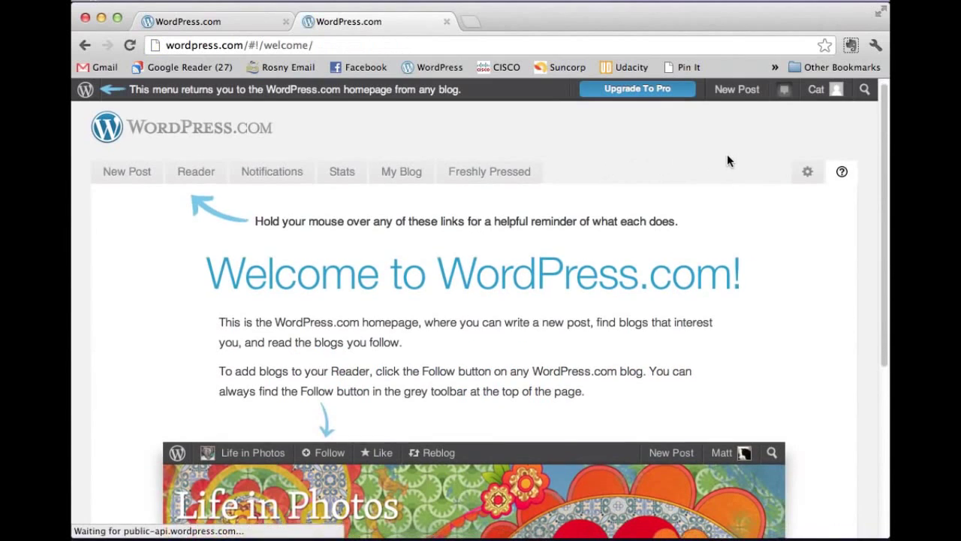
Step: Show the rosnypl blog's flyout menu from the user avatar in the admin bar
scroll(727, 160, down, 5)
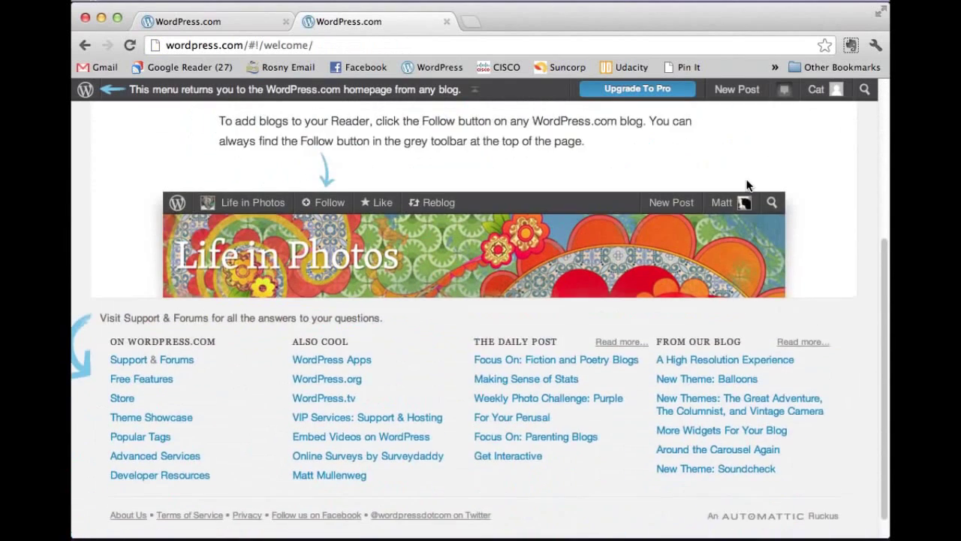
scroll(747, 186, up, 5)
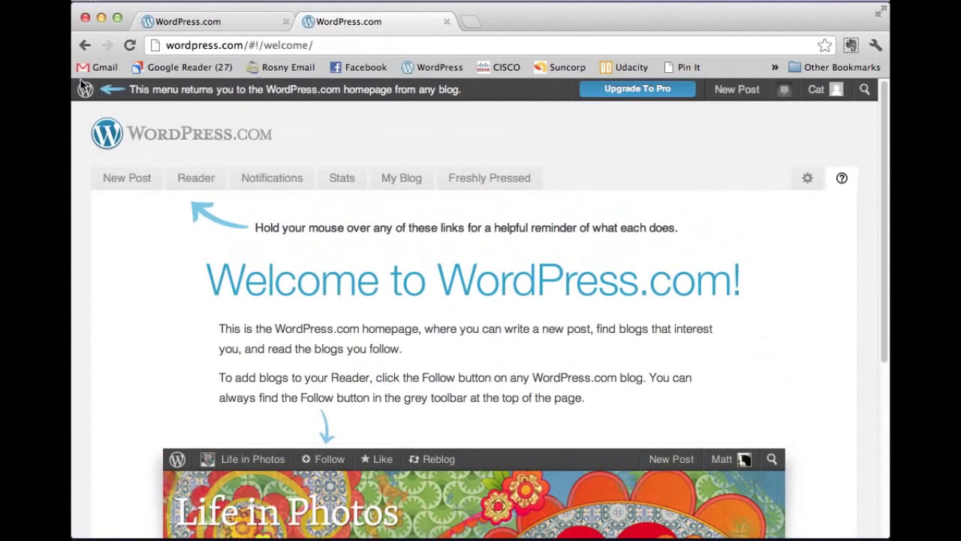
mouse_move(82, 97)
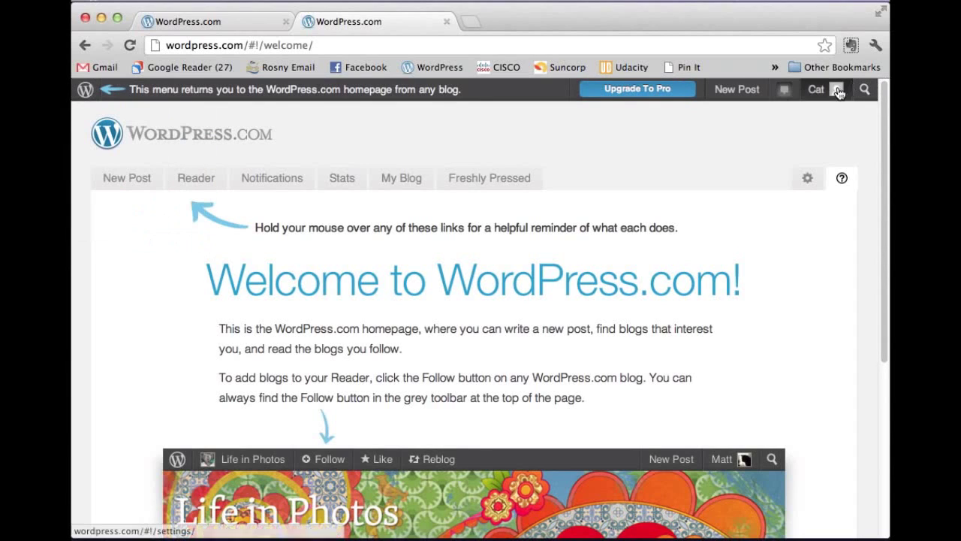
mouse_move(839, 92)
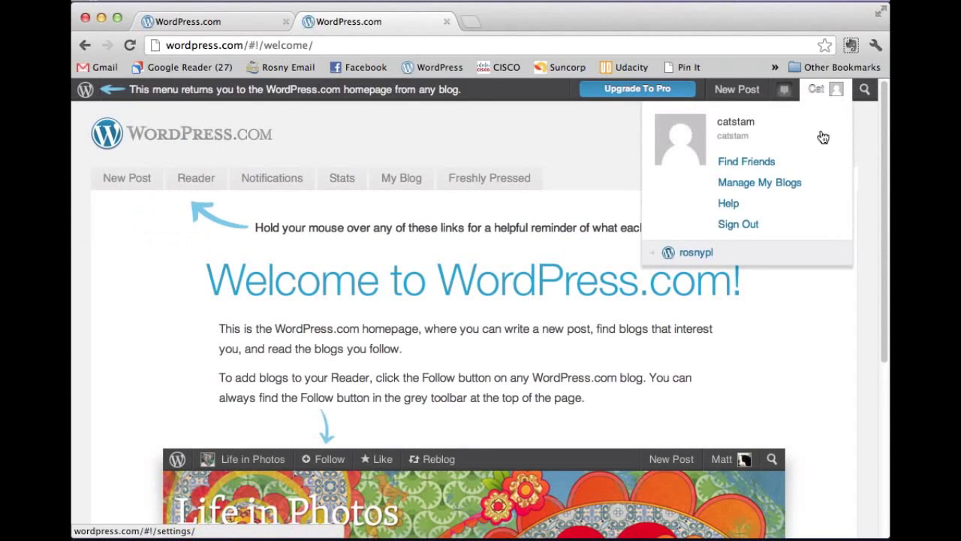
mouse_move(697, 259)
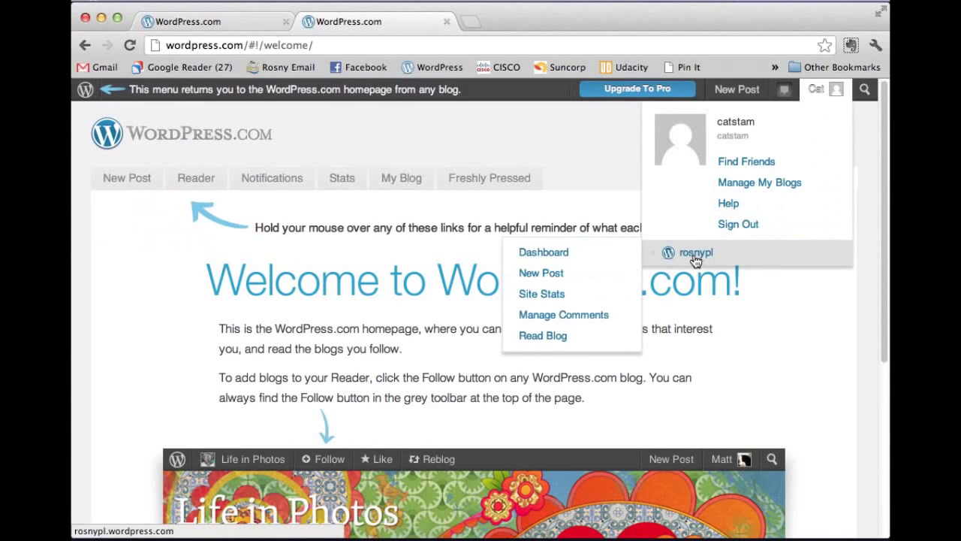
Step: Open the rosnypl dashboard, pass through Posts and Media, and reach Appearance's Manage Themes page
click(559, 259)
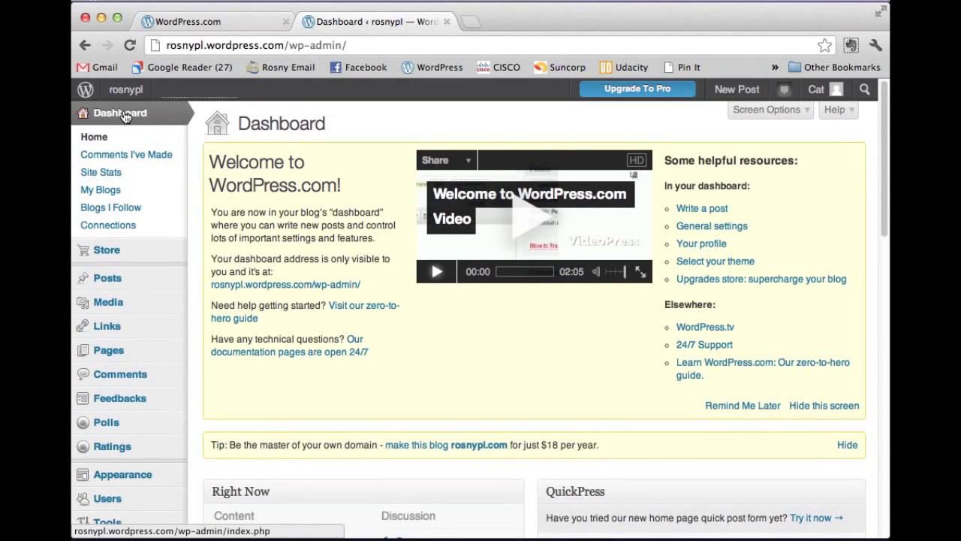
click(110, 282)
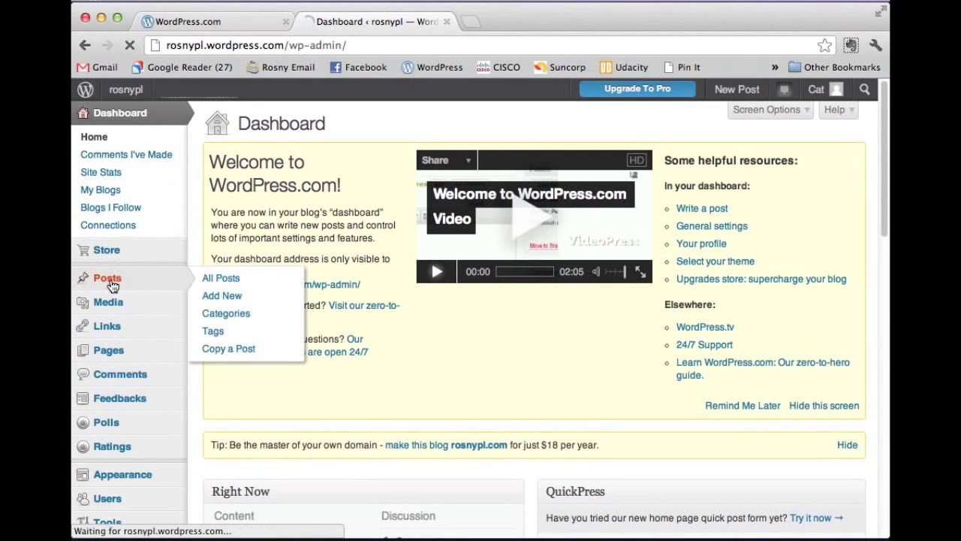
click(107, 287)
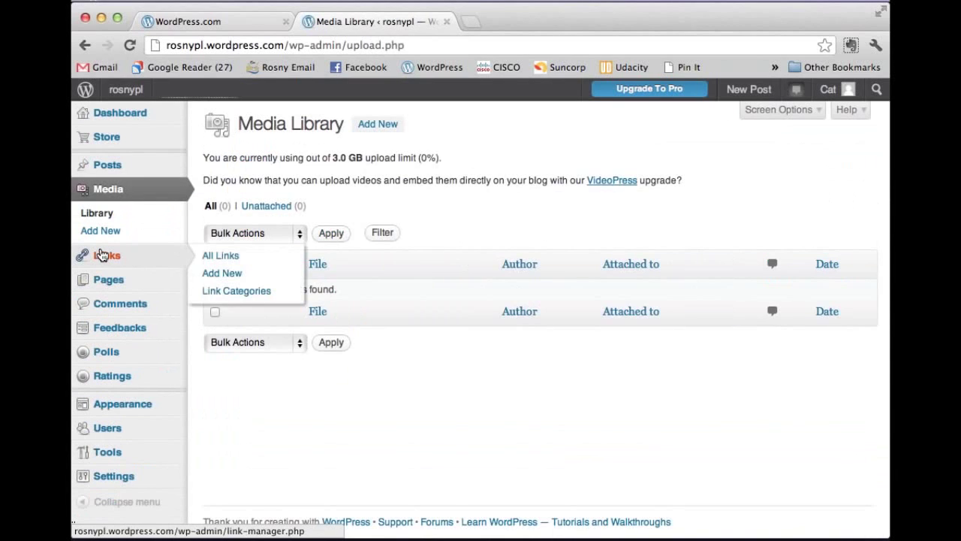
mouse_move(107, 273)
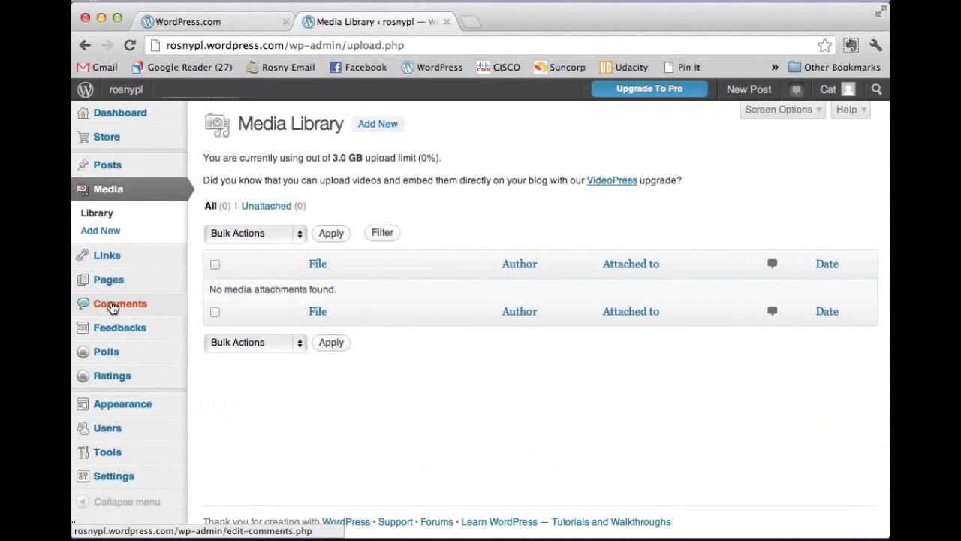
click(111, 411)
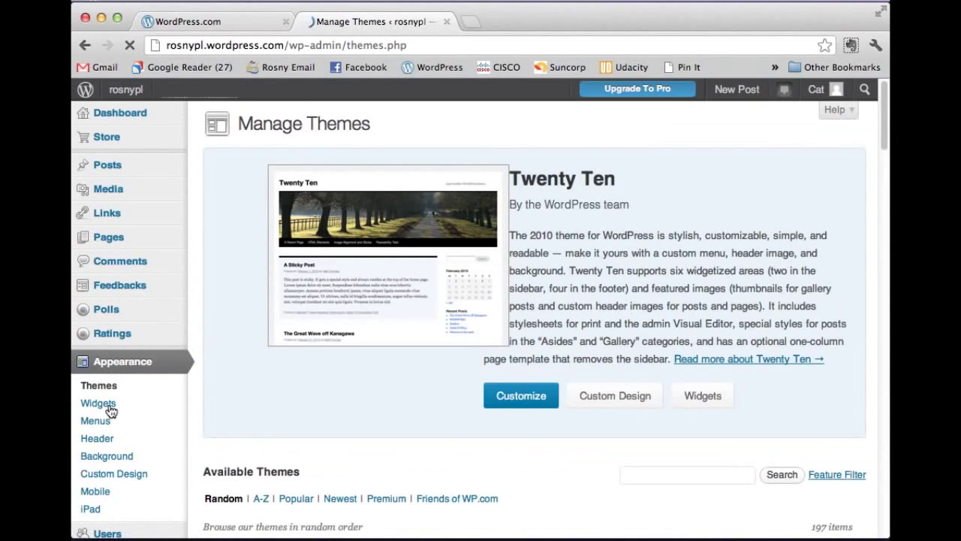
Step: Scroll through Available Themes, then open the Posts list containing 'Hello world!'
scroll(493, 316, down, 5)
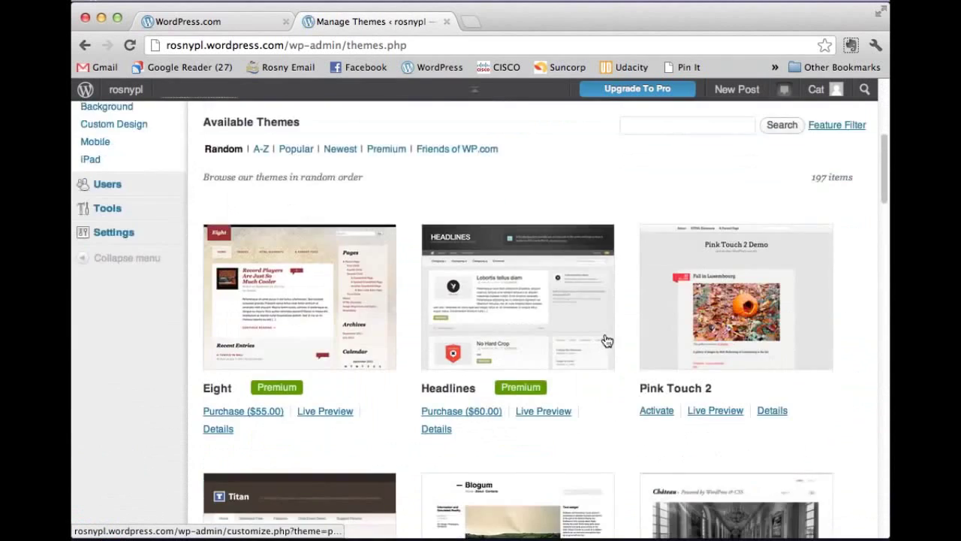
scroll(612, 334, down, 4)
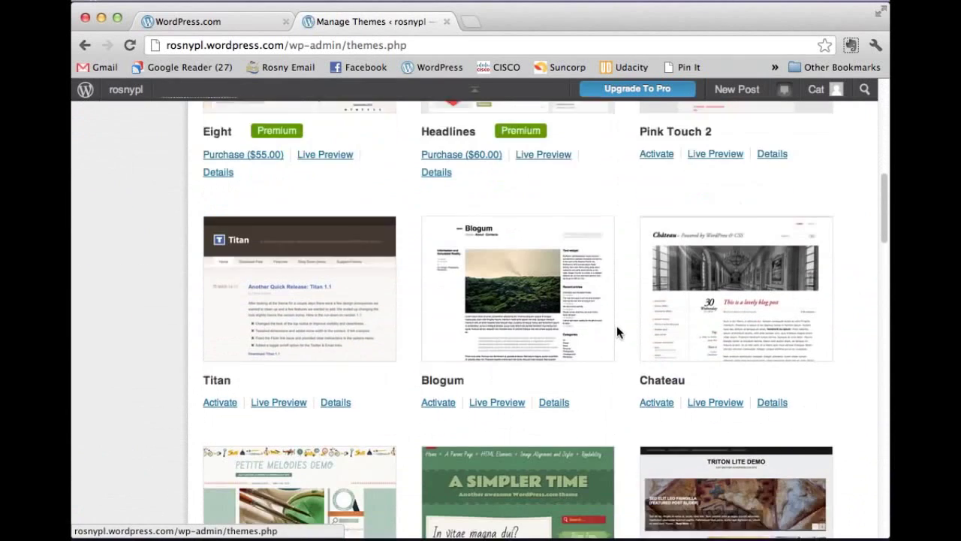
scroll(616, 333, down, 1)
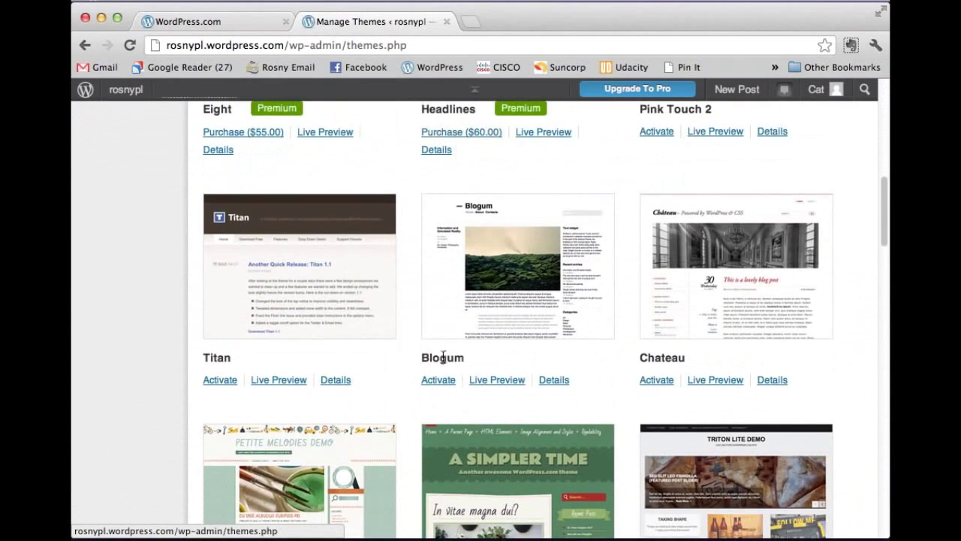
scroll(515, 227, up, 2)
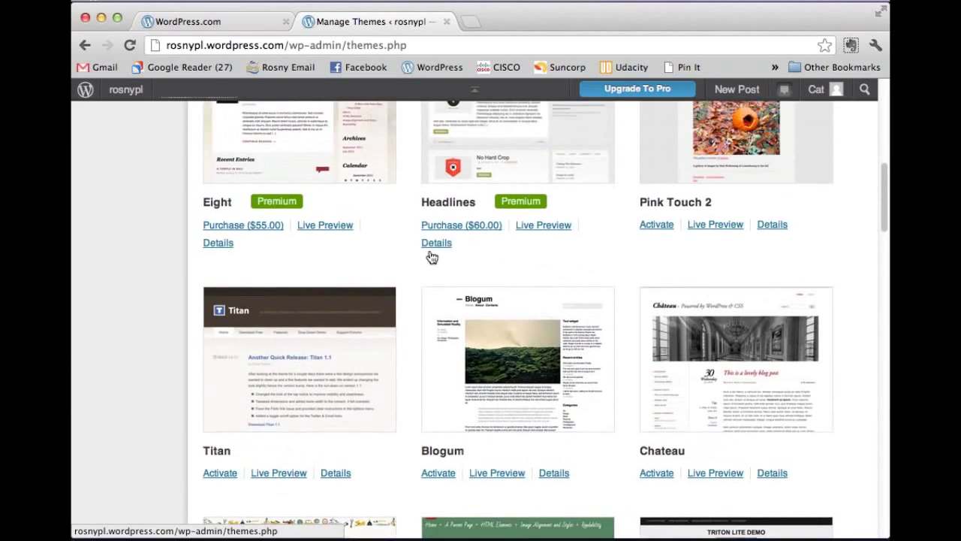
scroll(431, 257, up, 6)
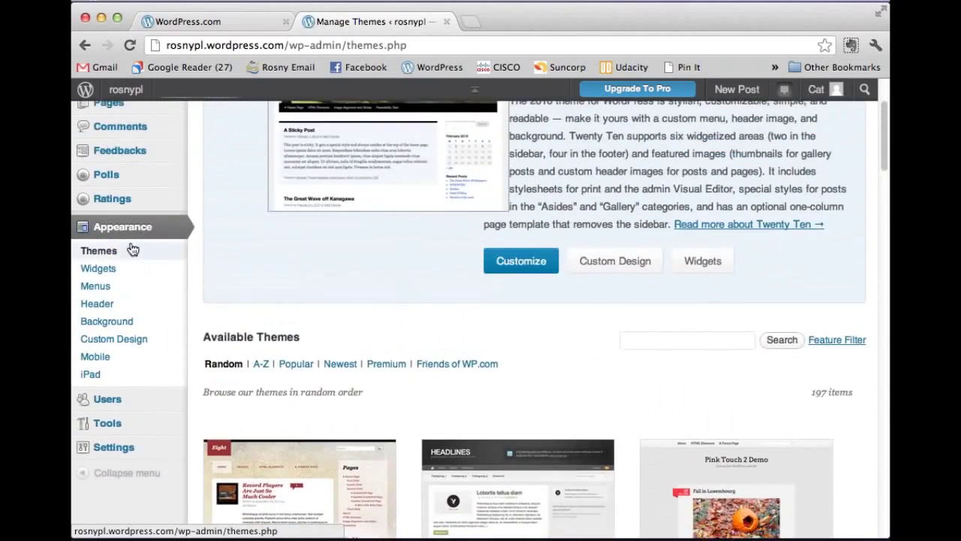
scroll(127, 247, up, 2)
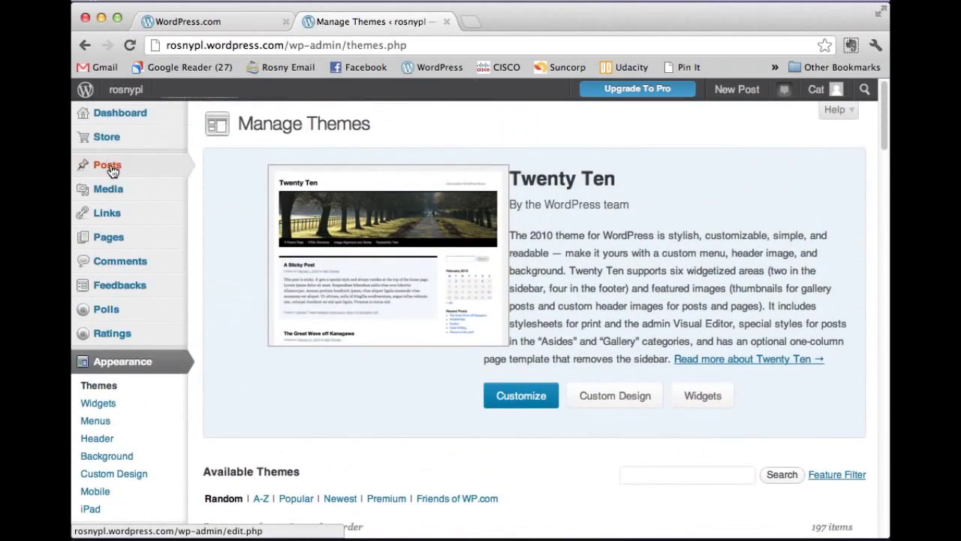
click(108, 165)
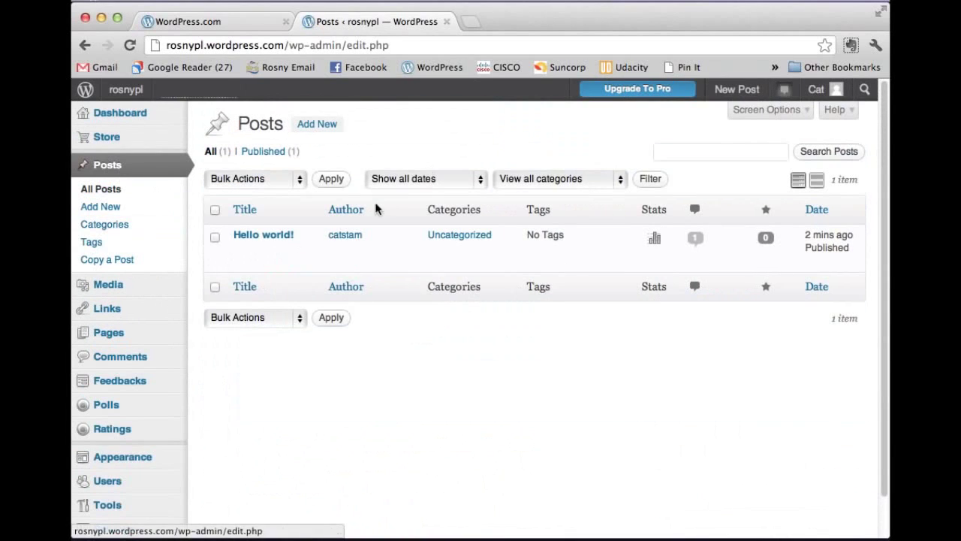
Step: Open the Hello world! post in the editor, then visit the rosnypl front page
mouse_move(270, 238)
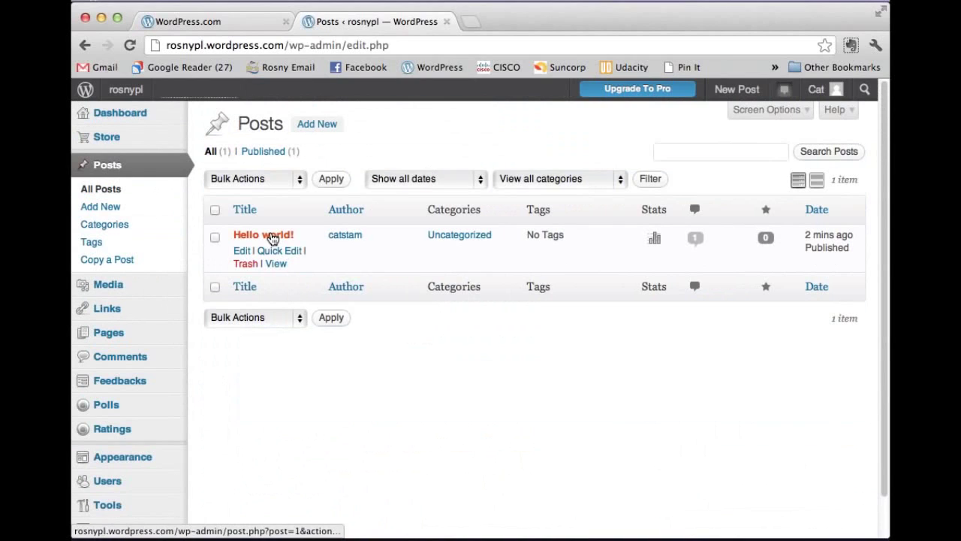
click(272, 239)
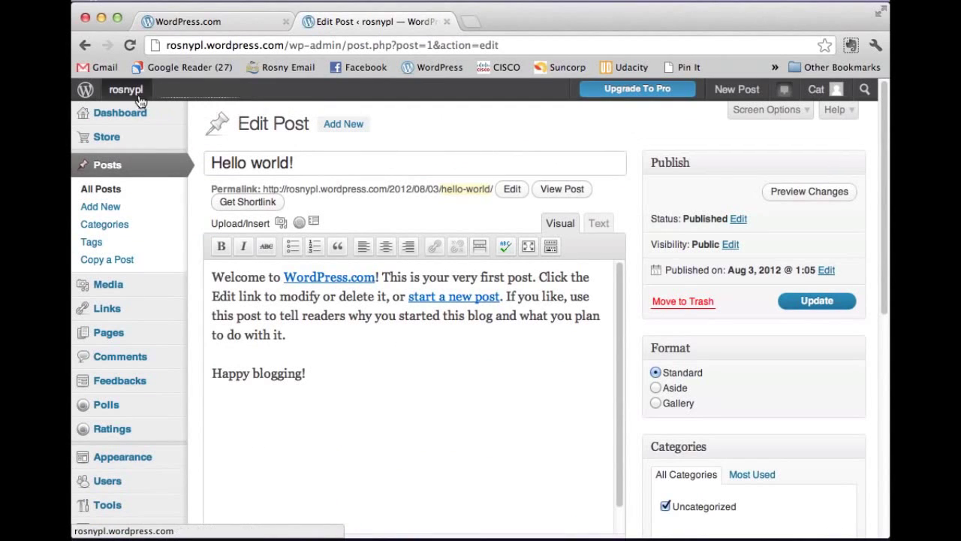
mouse_move(129, 96)
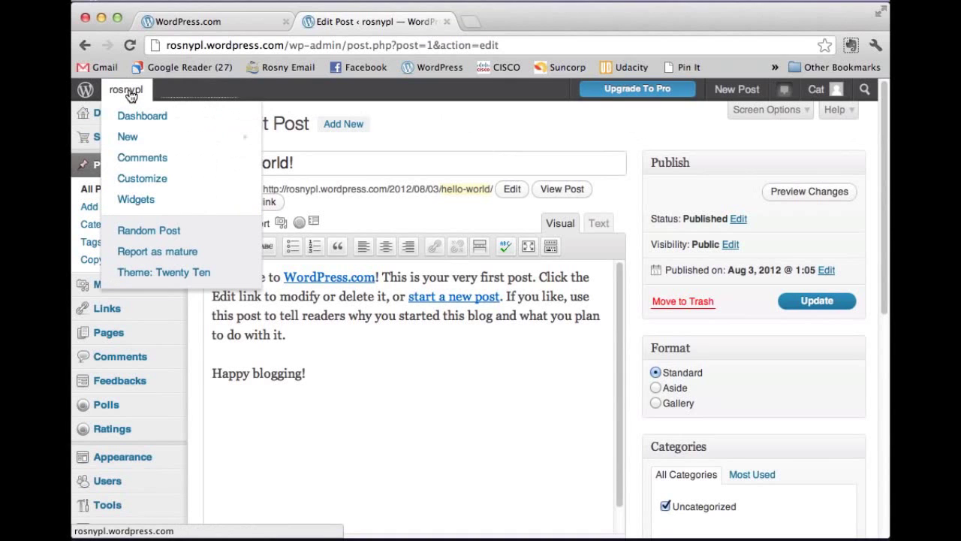
click(129, 95)
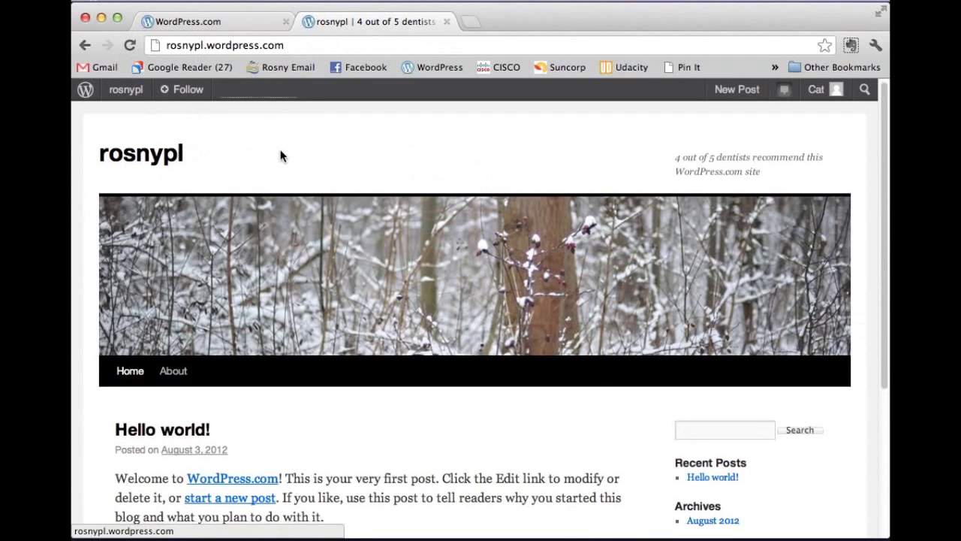
Step: Scroll through the rosnypl homepage's Hello world! post, then return to the admin Dashboard
scroll(279, 156, down, 3)
scroll(326, 162, up, 2)
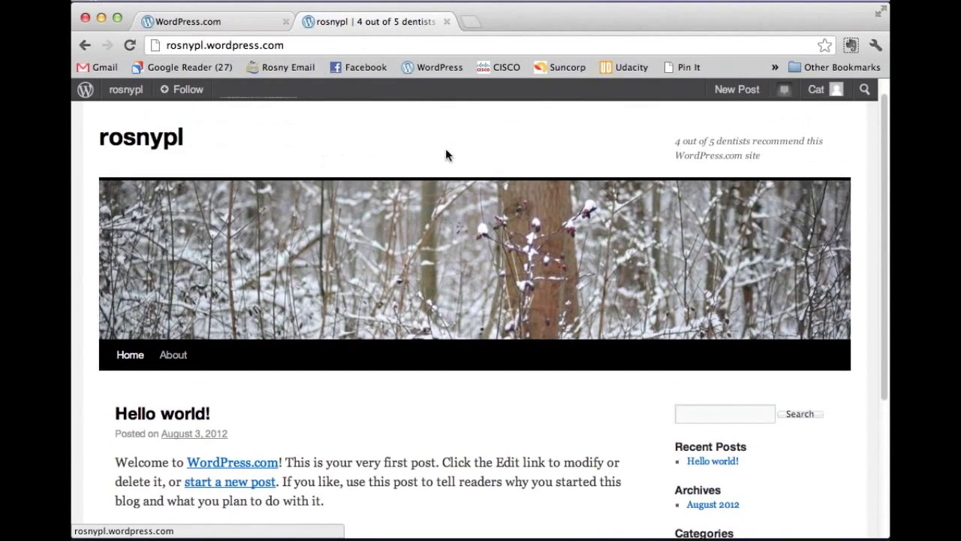
scroll(511, 195, down, 5)
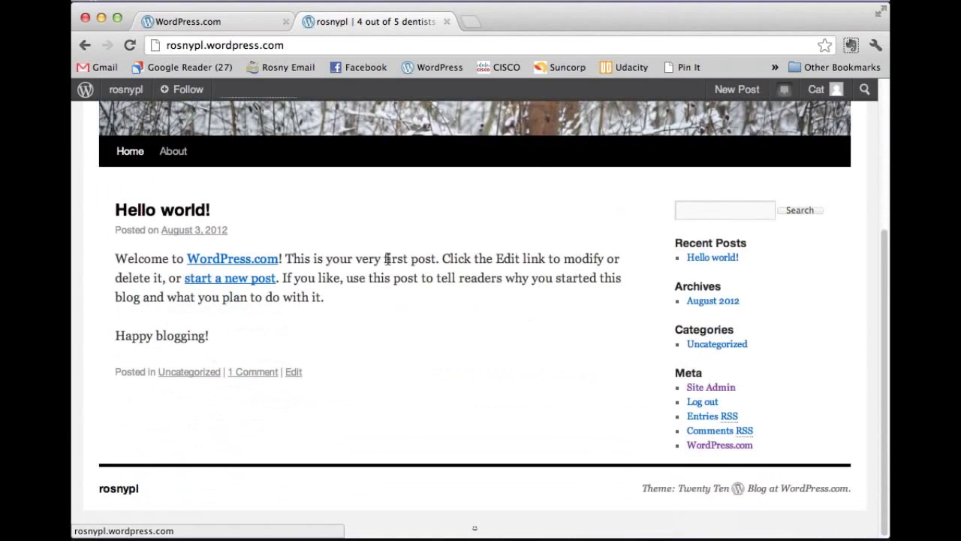
scroll(339, 389, up, 5)
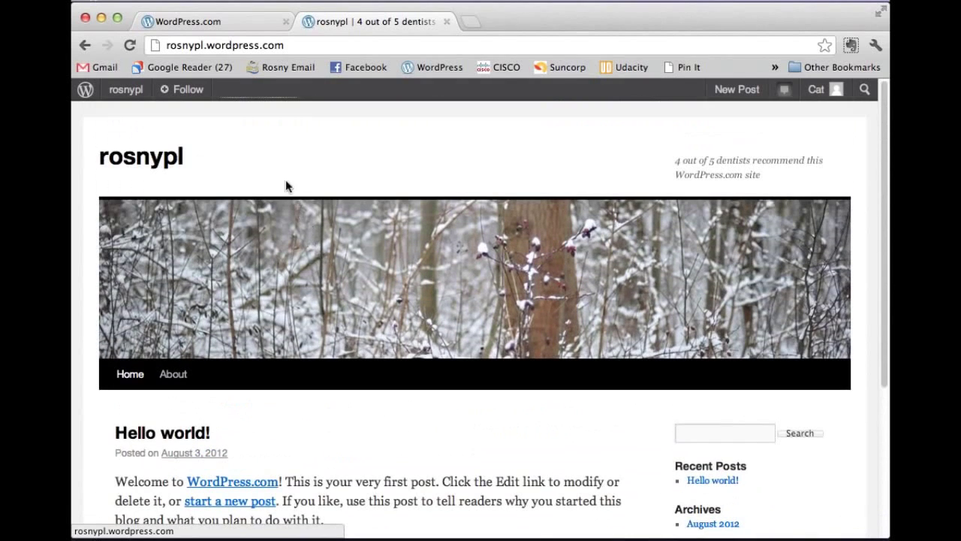
mouse_move(140, 91)
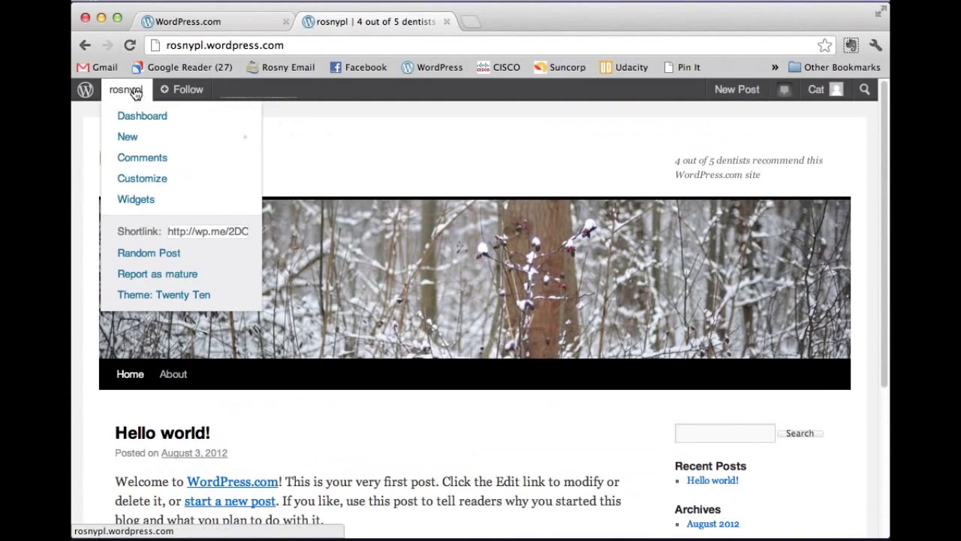
click(134, 122)
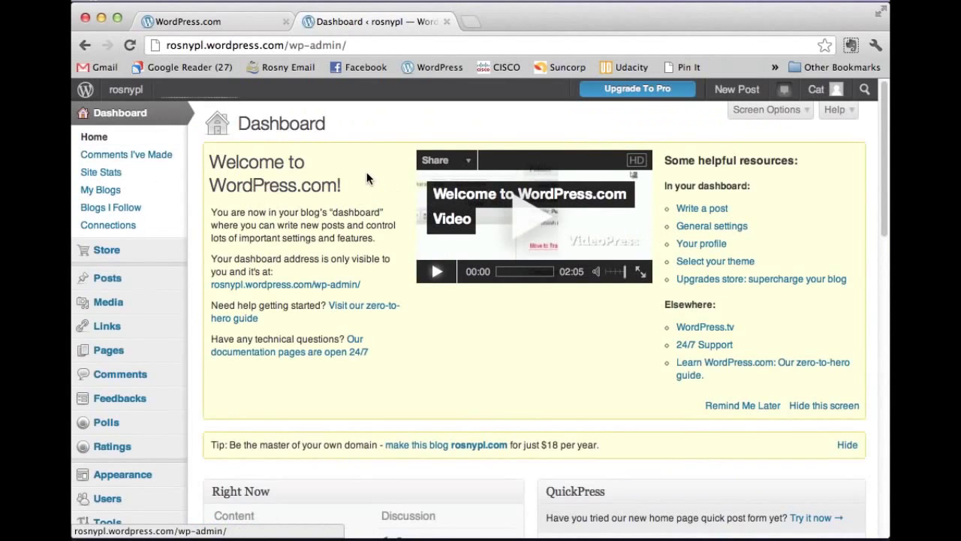
scroll(366, 177, down, 4)
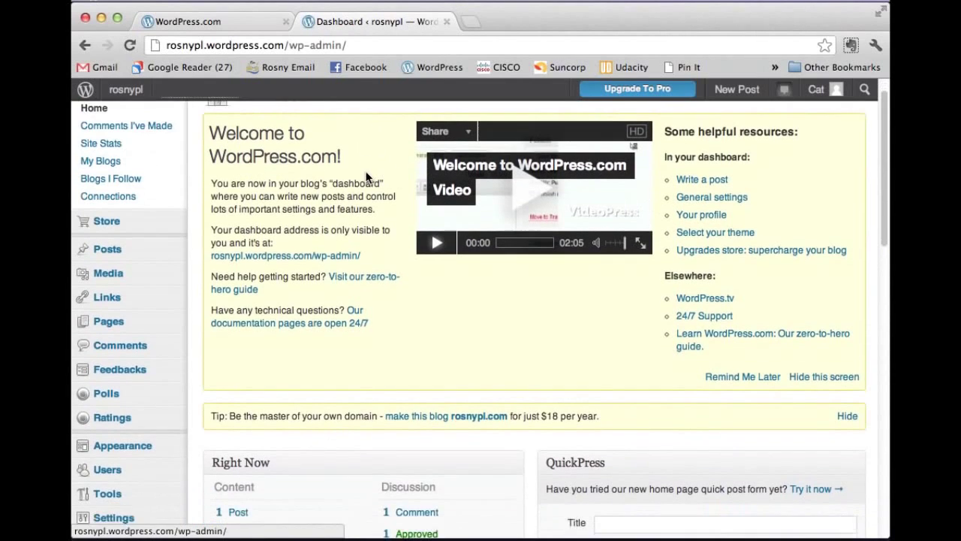
scroll(367, 178, down, 6)
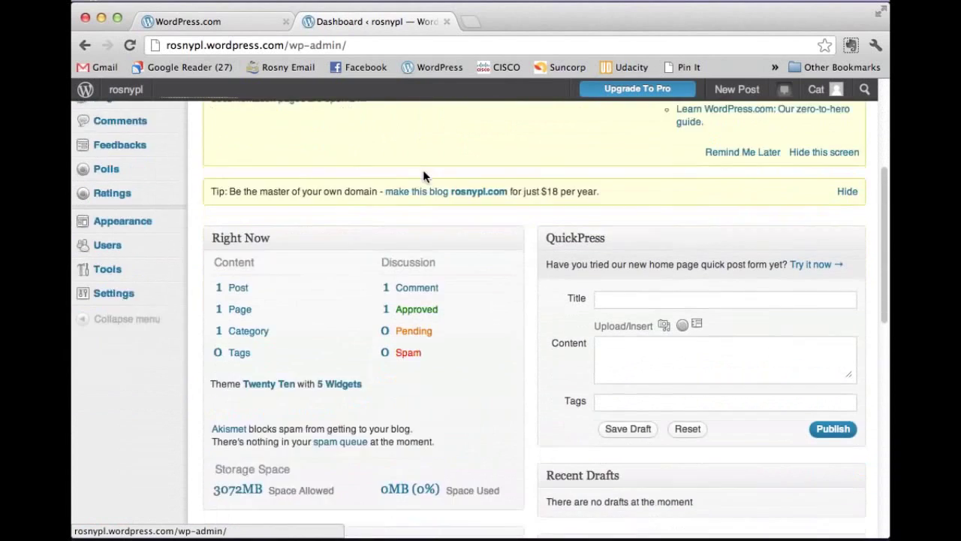
scroll(508, 188, down, 2)
scroll(508, 184, down, 4)
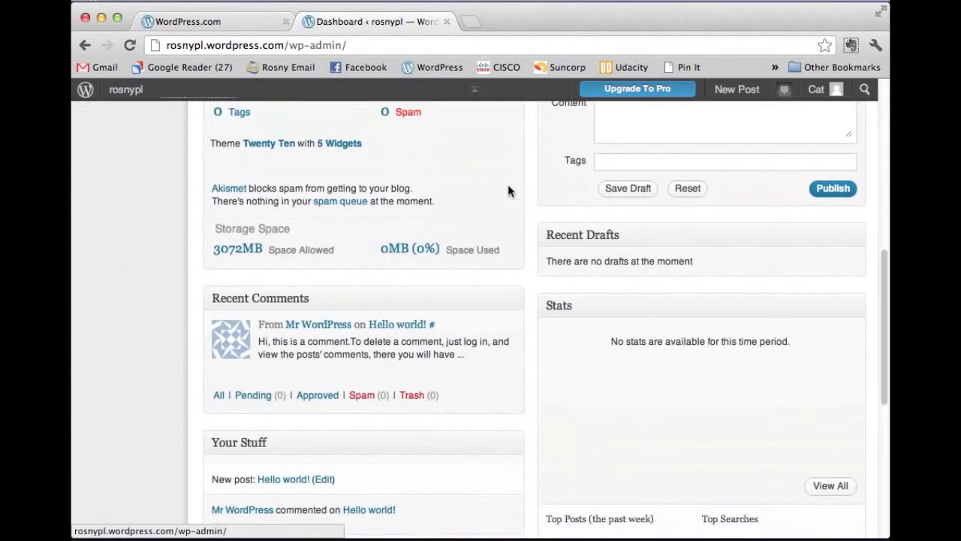
scroll(508, 191, down, 8)
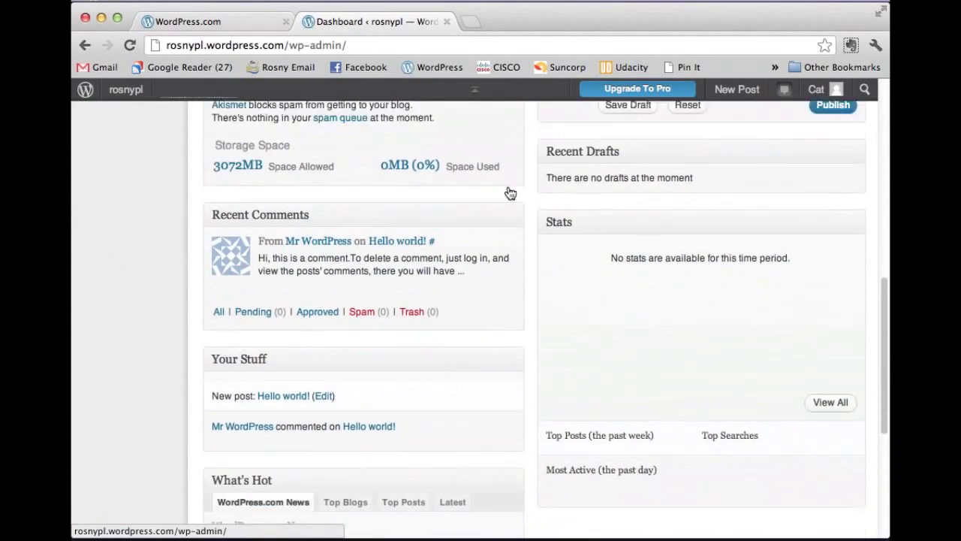
scroll(515, 333, up, 20)
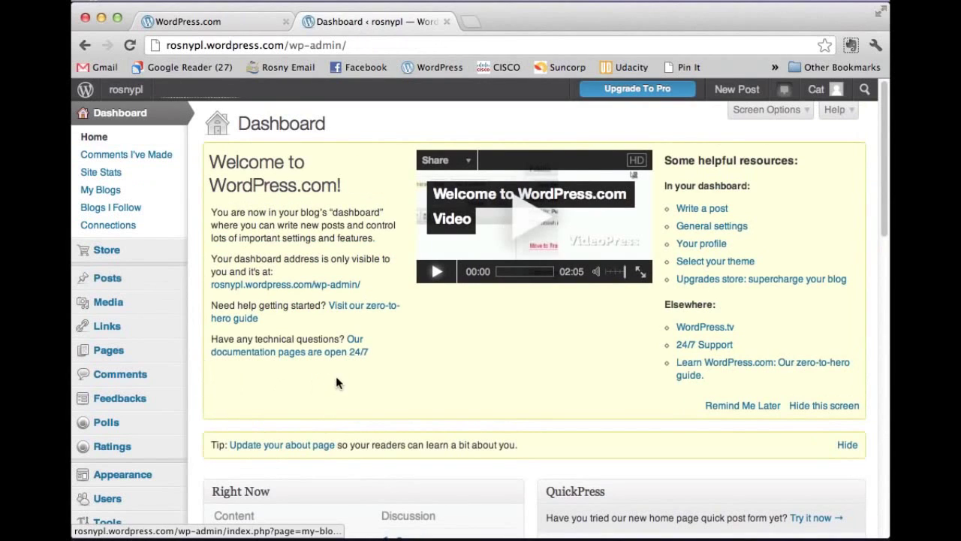
scroll(326, 360, down, 1)
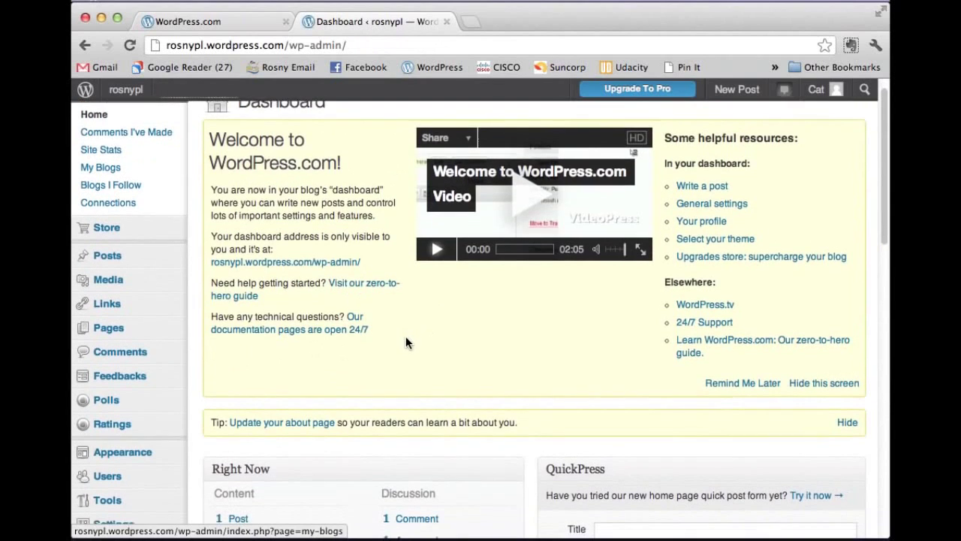
scroll(404, 339, down, 3)
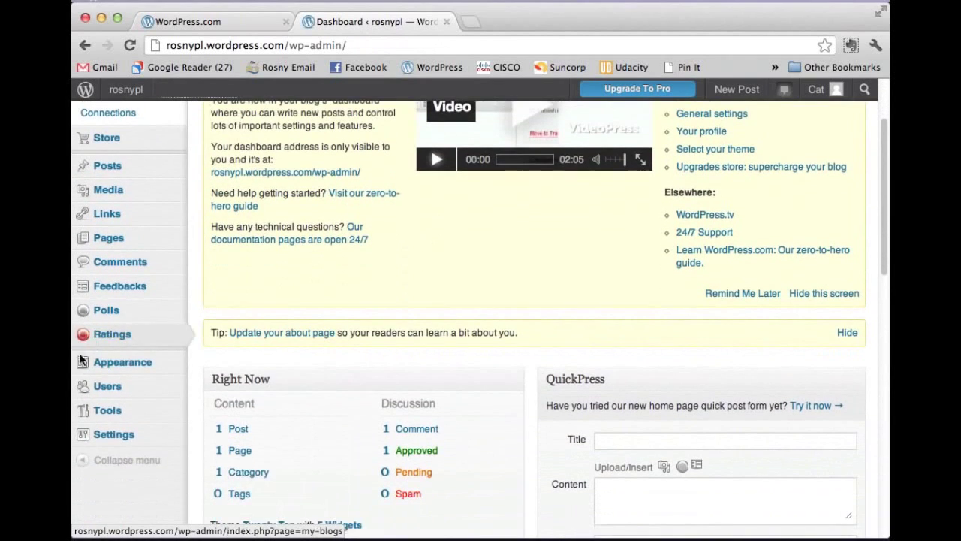
mouse_move(129, 369)
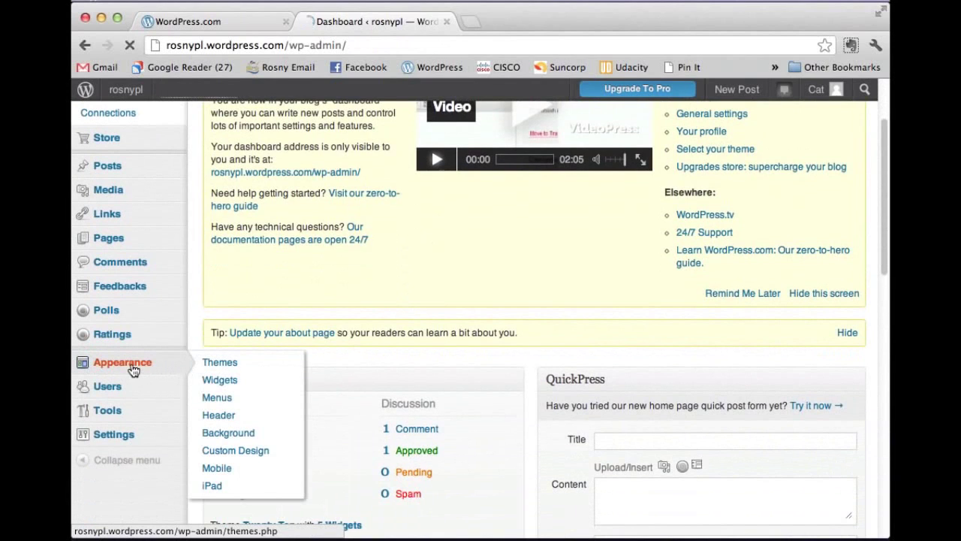
Step: Review the Twenty Ten theme and Available Themes in Manage Themes, then go to Widgets
click(132, 371)
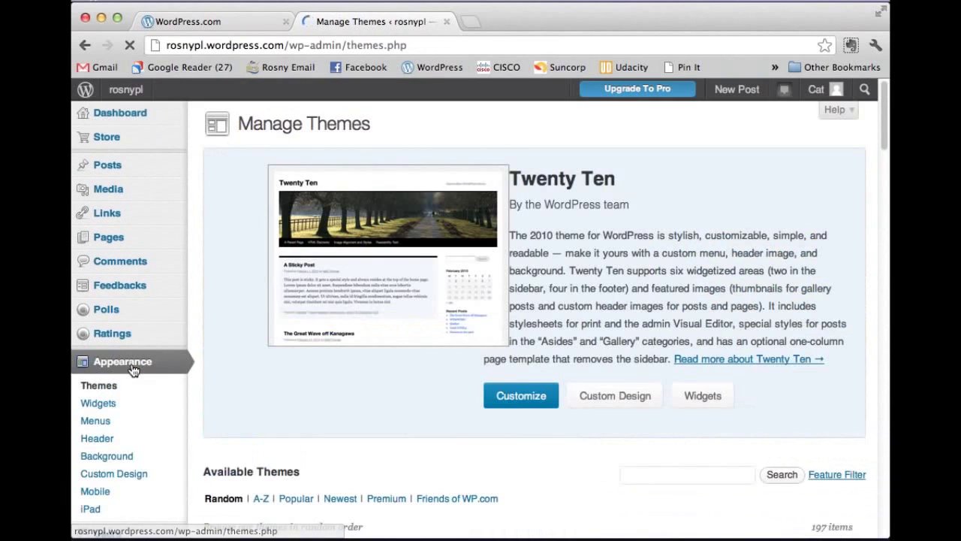
scroll(499, 326, down, 1)
scroll(498, 326, down, 4)
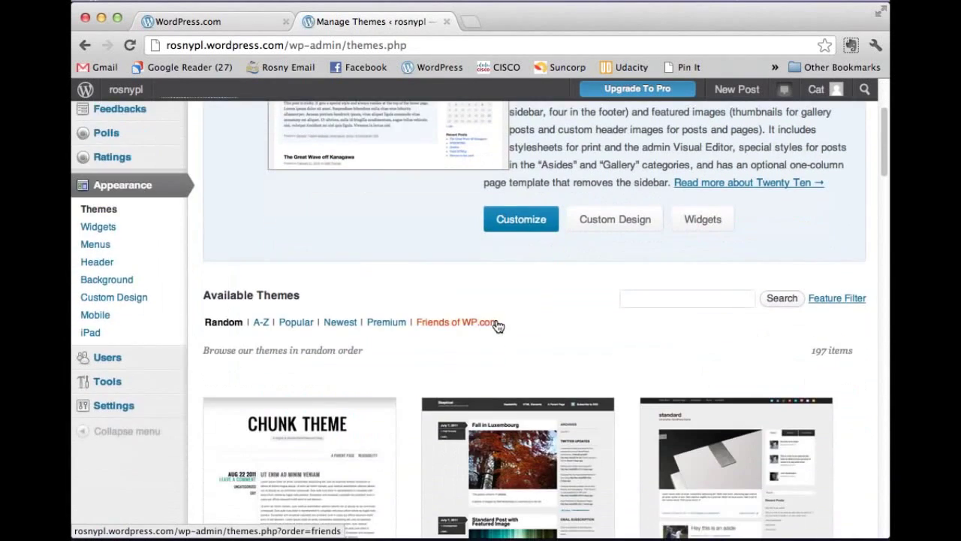
click(93, 227)
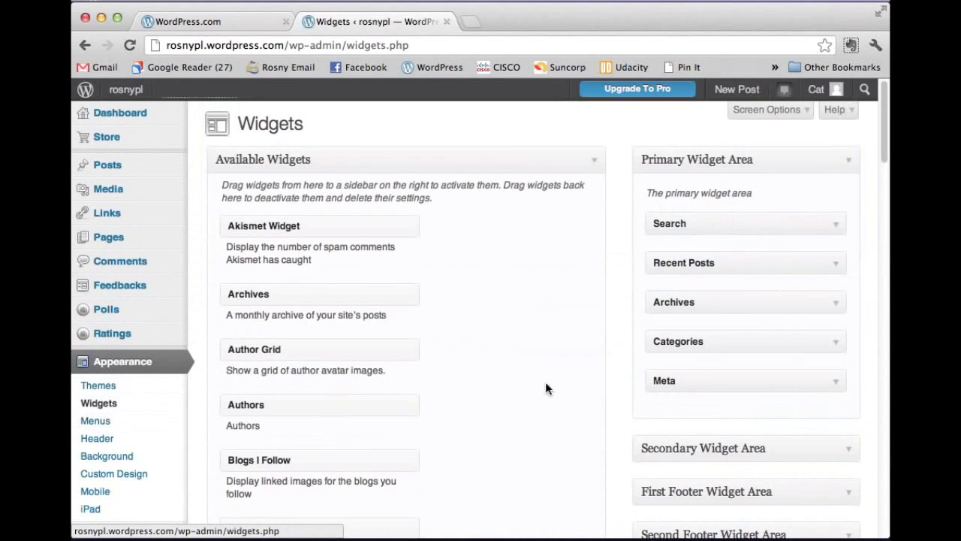
Step: Look over the Primary Widget Area widgets, then move on to the custom Menus page
scroll(556, 379, down, 2)
scroll(565, 375, down, 2)
scroll(563, 376, up, 3)
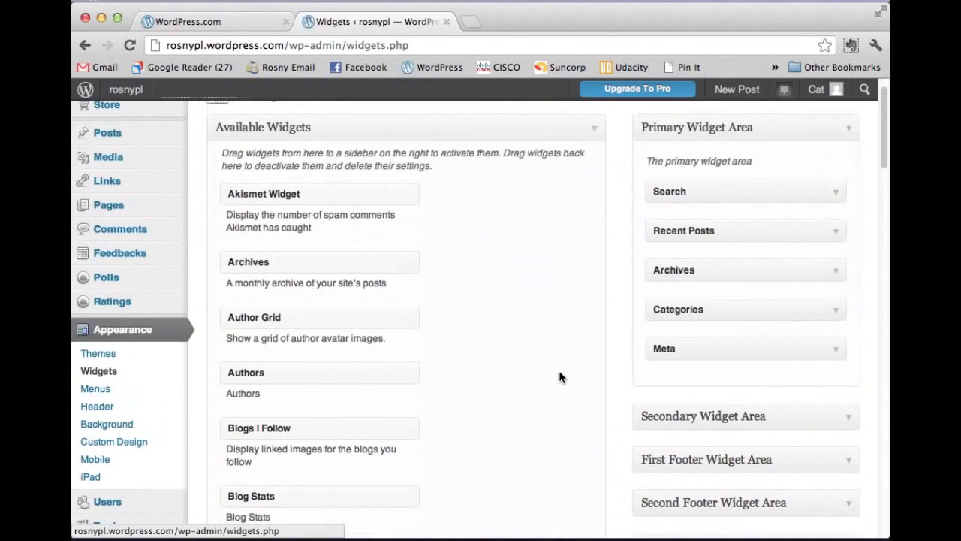
click(95, 389)
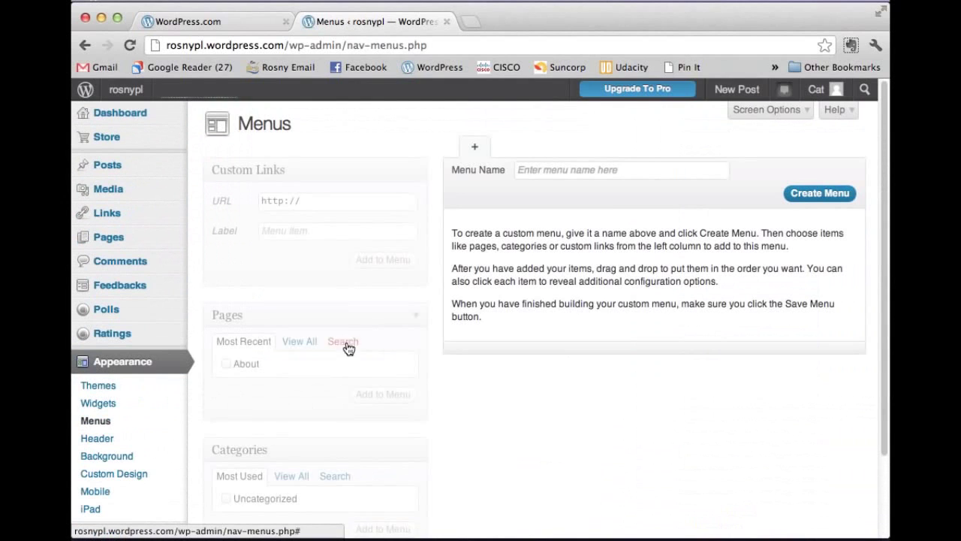
Step: Choose the watercolour-splash default header image and save the header
scroll(439, 342, down, 3)
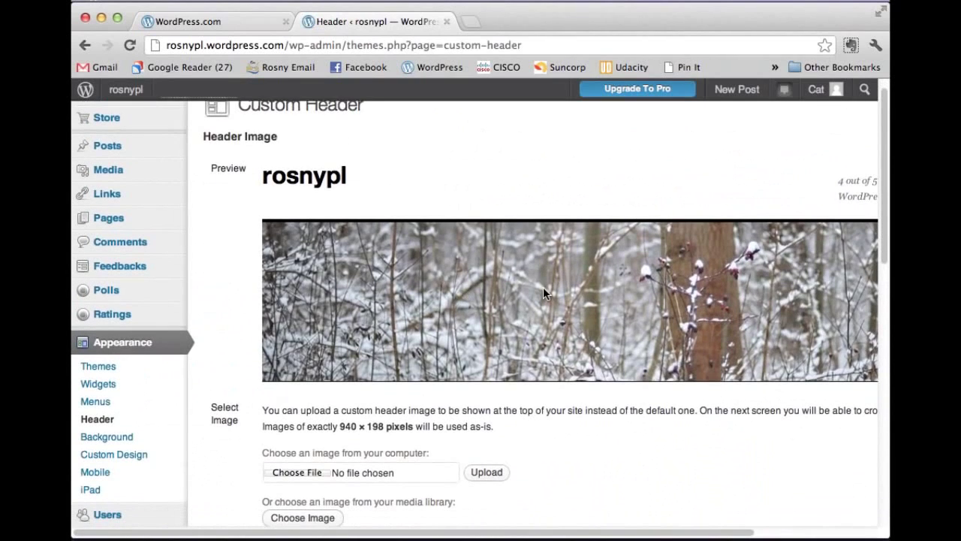
scroll(543, 293, down, 3)
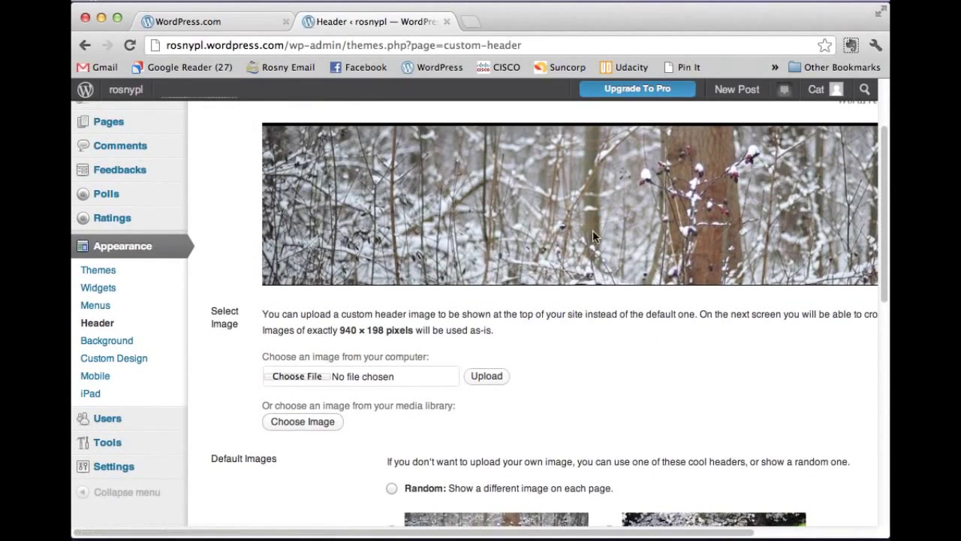
scroll(586, 300, down, 5)
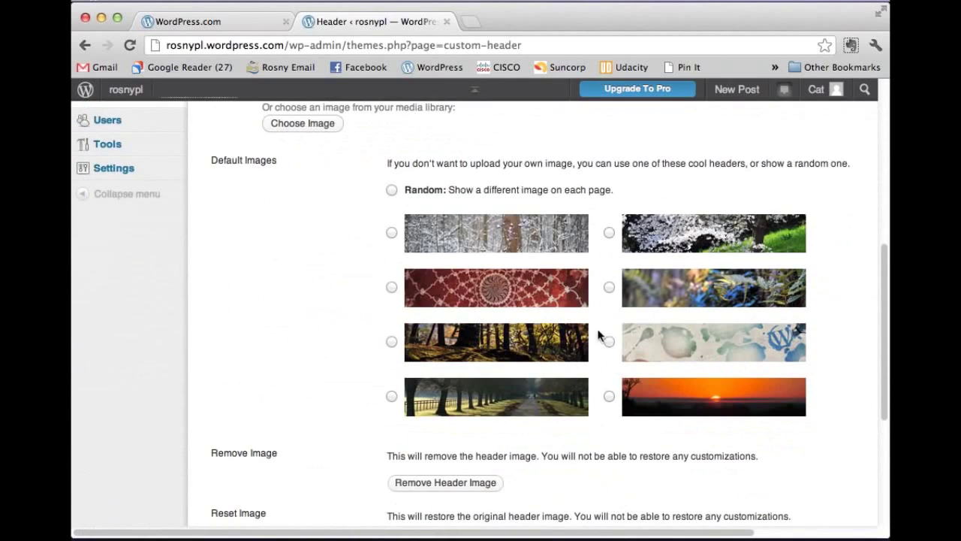
click(609, 342)
scroll(579, 347, down, 6)
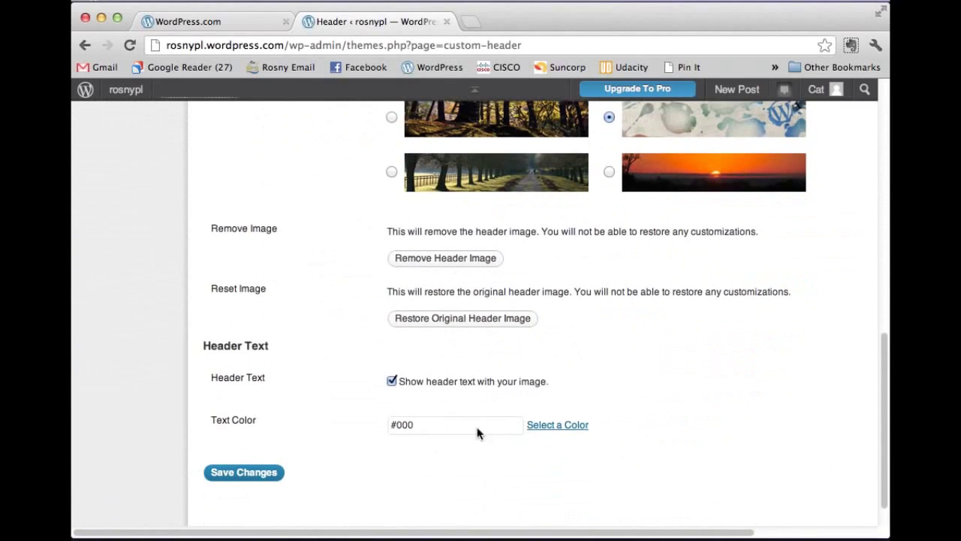
click(260, 473)
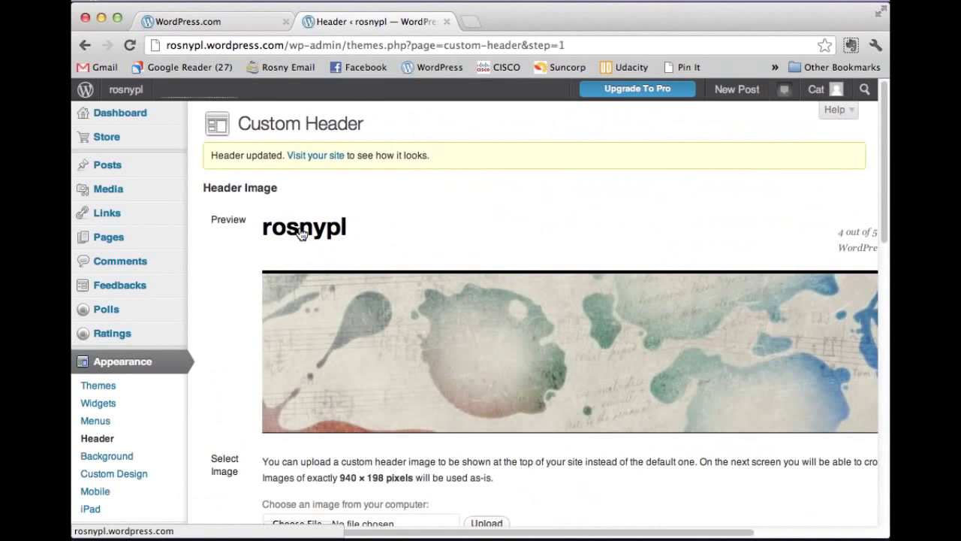
Step: Visit the Background page, then review the $30-per-year Custom Design upgrade page
scroll(232, 256, down, 1)
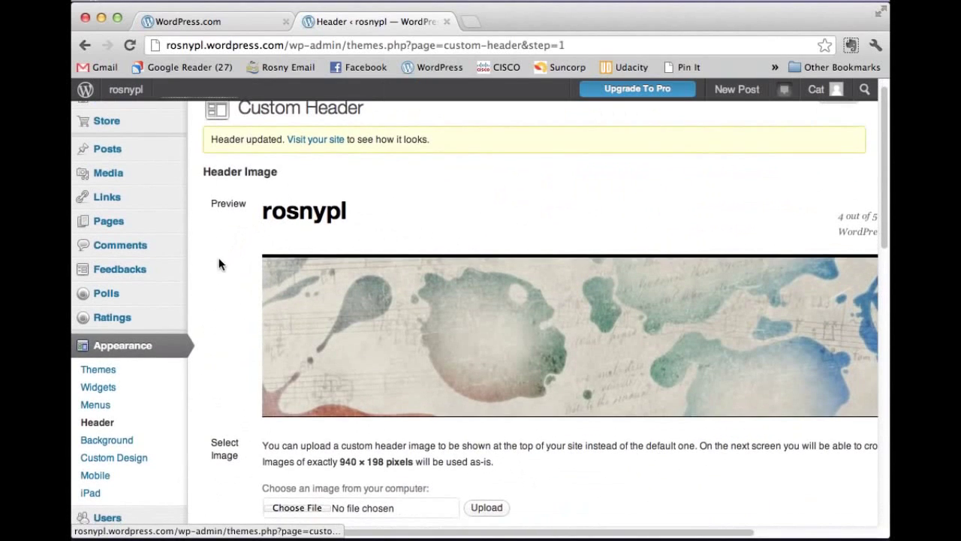
click(115, 446)
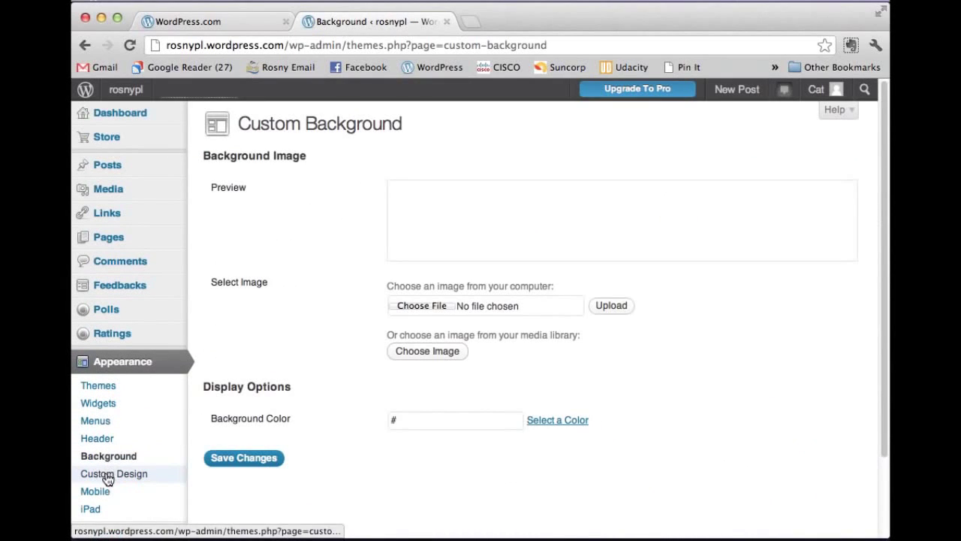
click(110, 477)
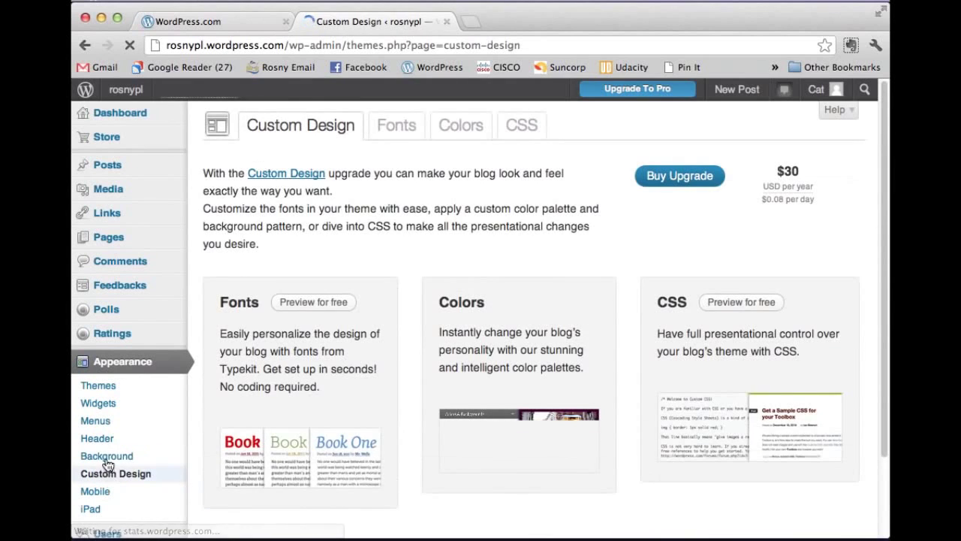
scroll(117, 435, down, 1)
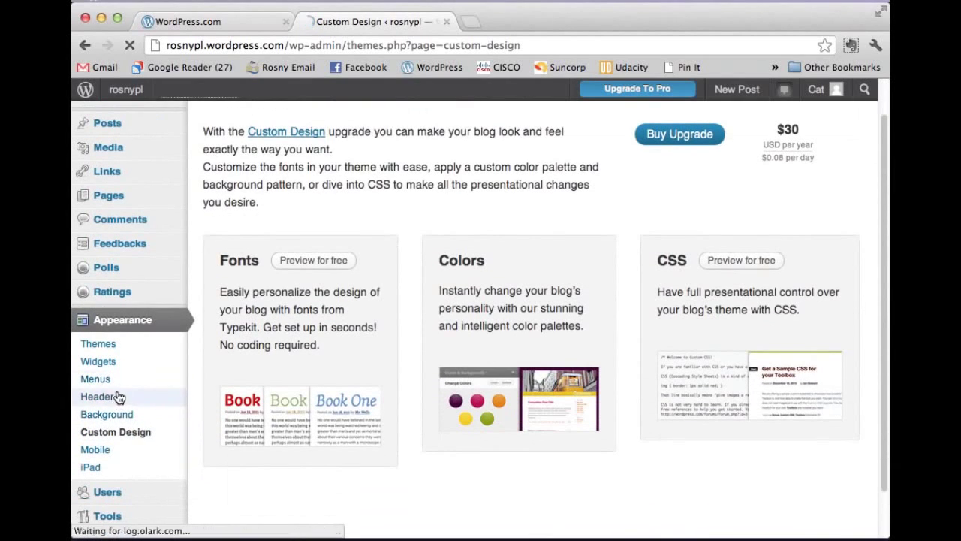
scroll(114, 385, down, 1)
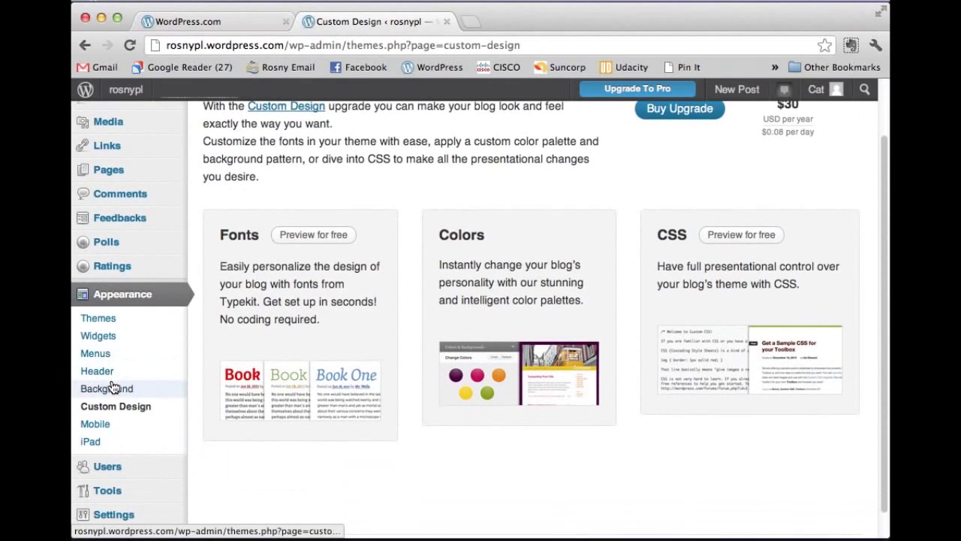
scroll(114, 410, down, 1)
mouse_move(120, 489)
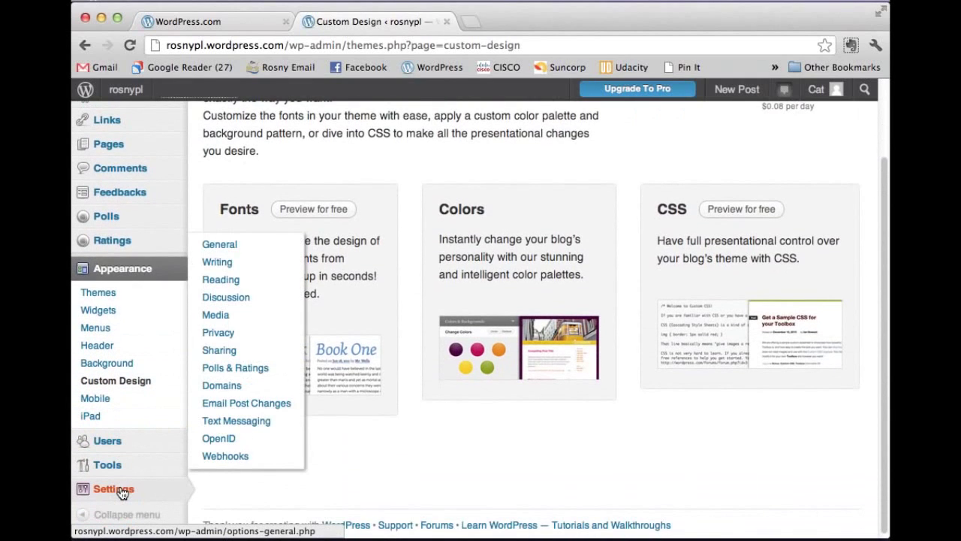
Step: In General Settings, change the site title to Rosny Professional Learning and replace the tagline
click(120, 490)
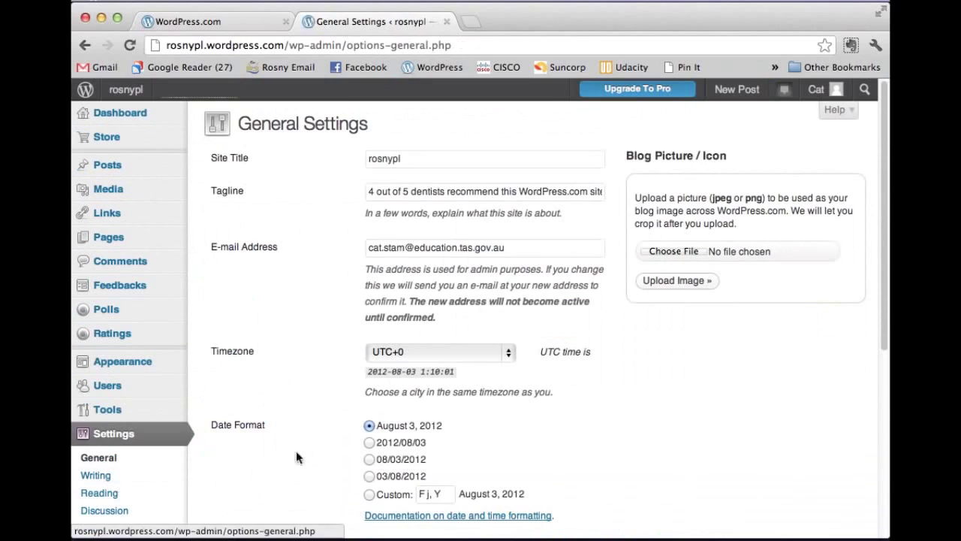
drag(433, 159, 322, 154)
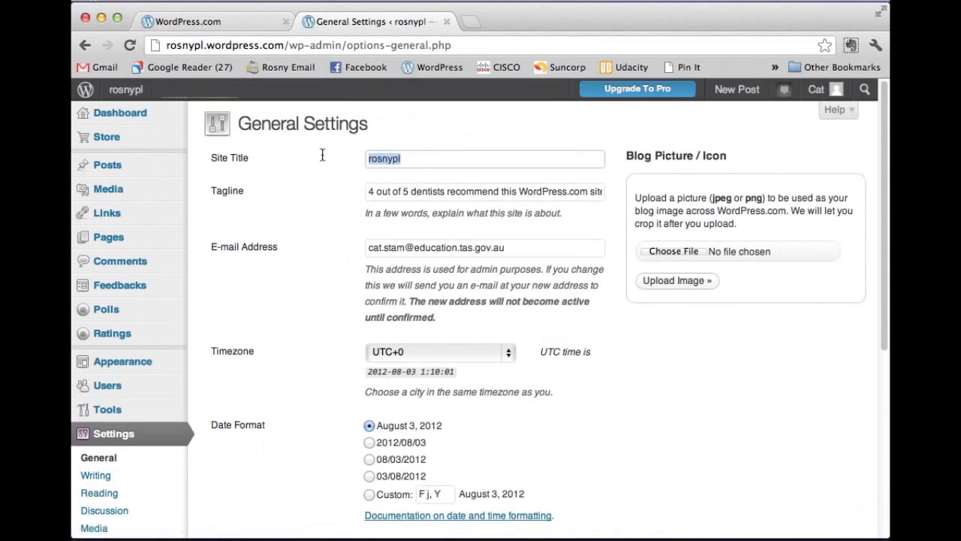
text(R)
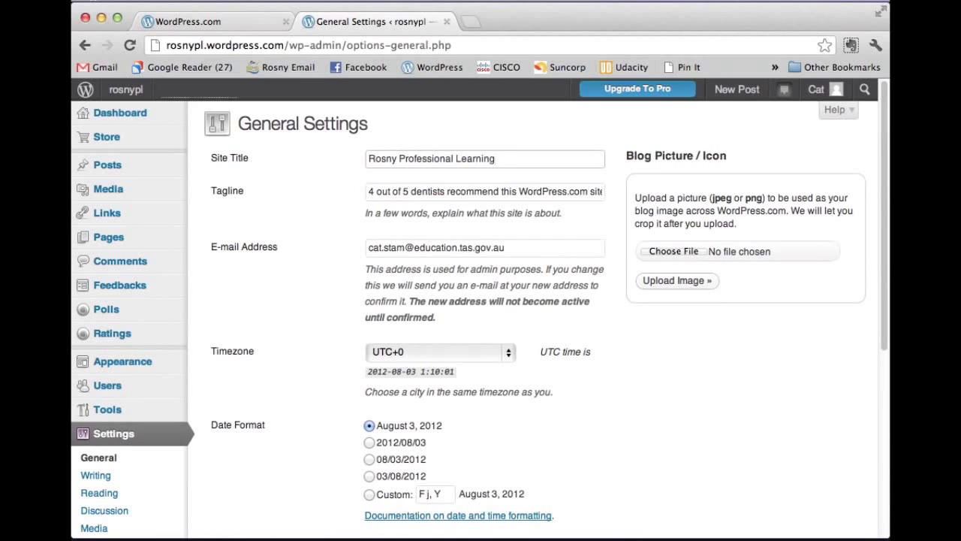
click(459, 191)
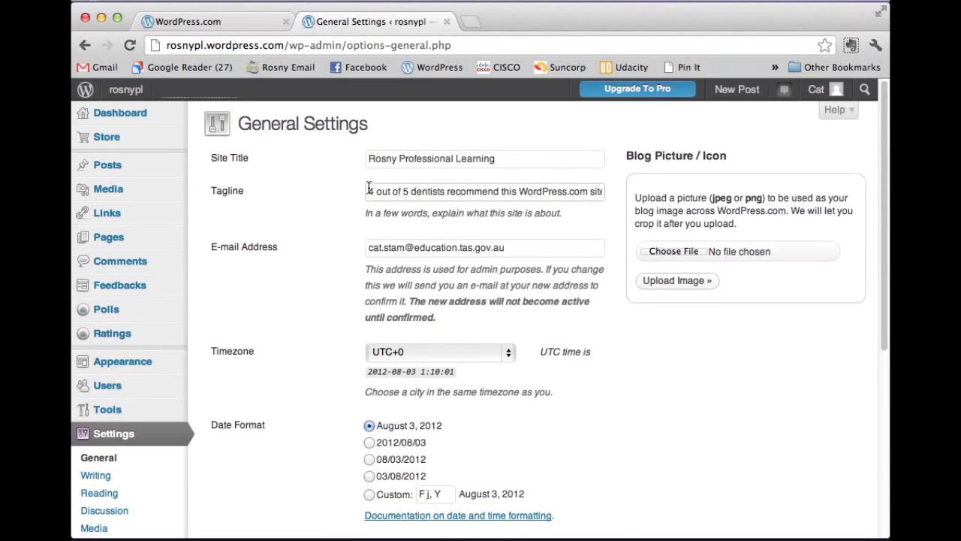
drag(369, 190, 647, 209)
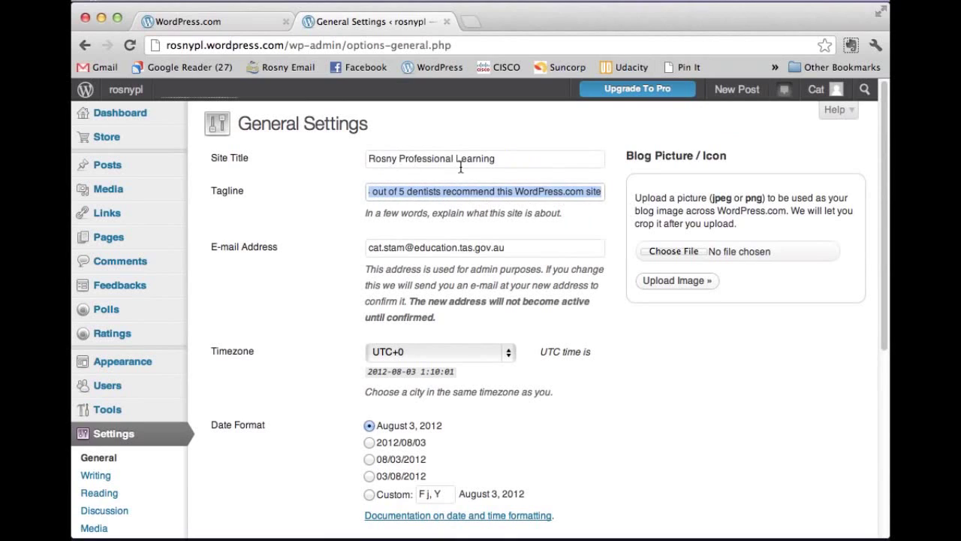
text(Learn blogging with Cat)
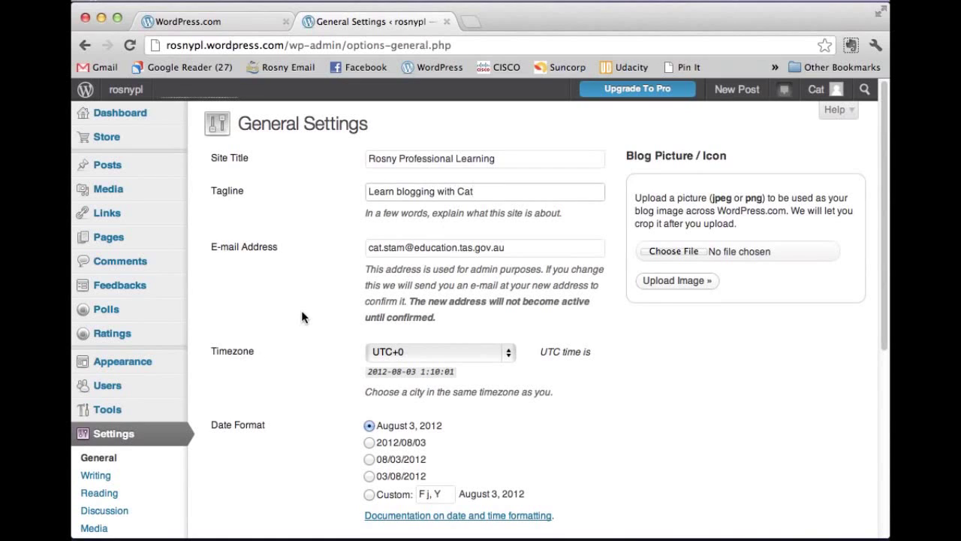
Step: Keep the timezone at UTC+0, save the general settings, and view the front page
click(331, 311)
click(476, 360)
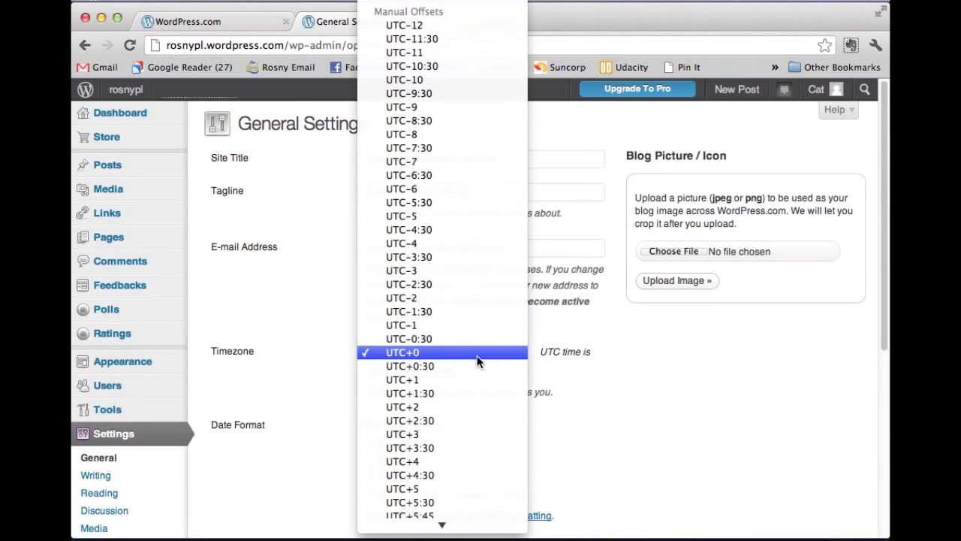
click(477, 358)
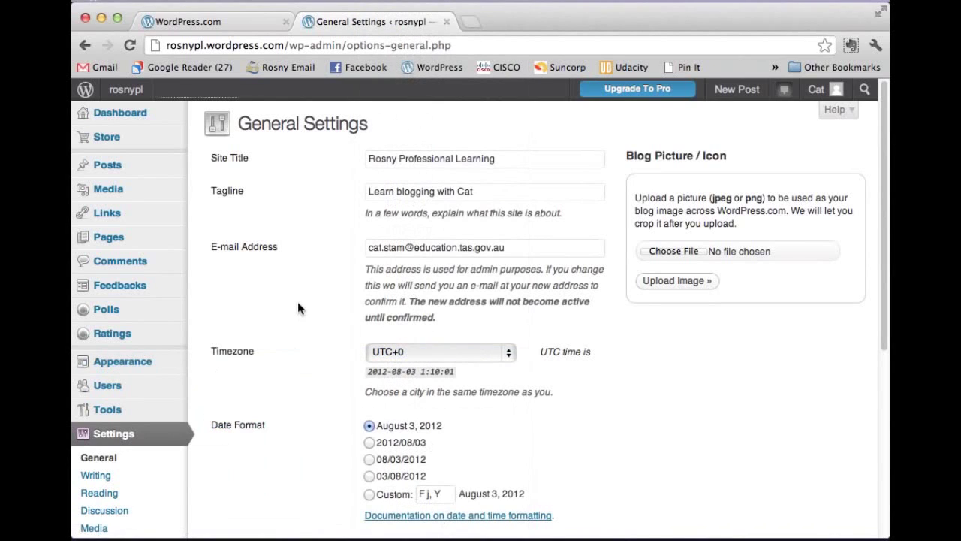
scroll(297, 301, down, 5)
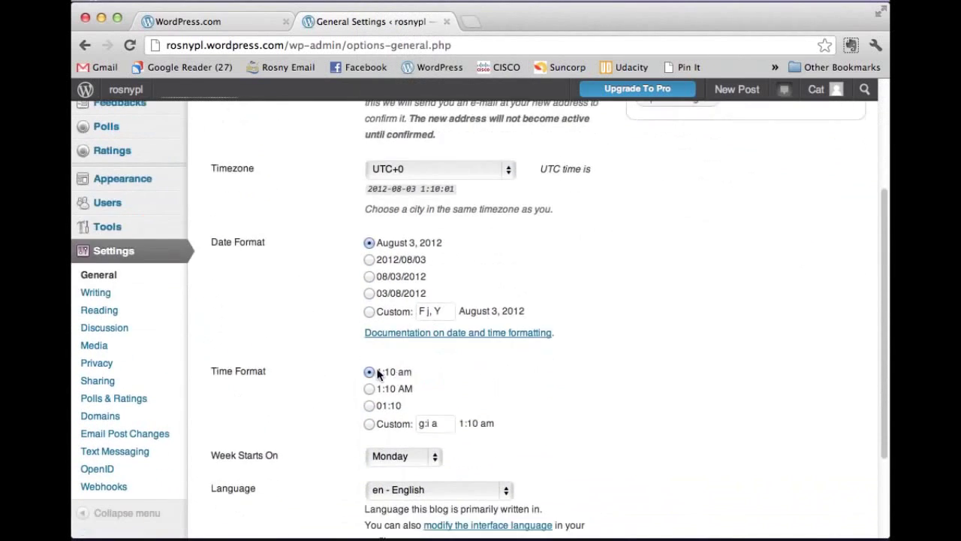
scroll(356, 399, down, 3)
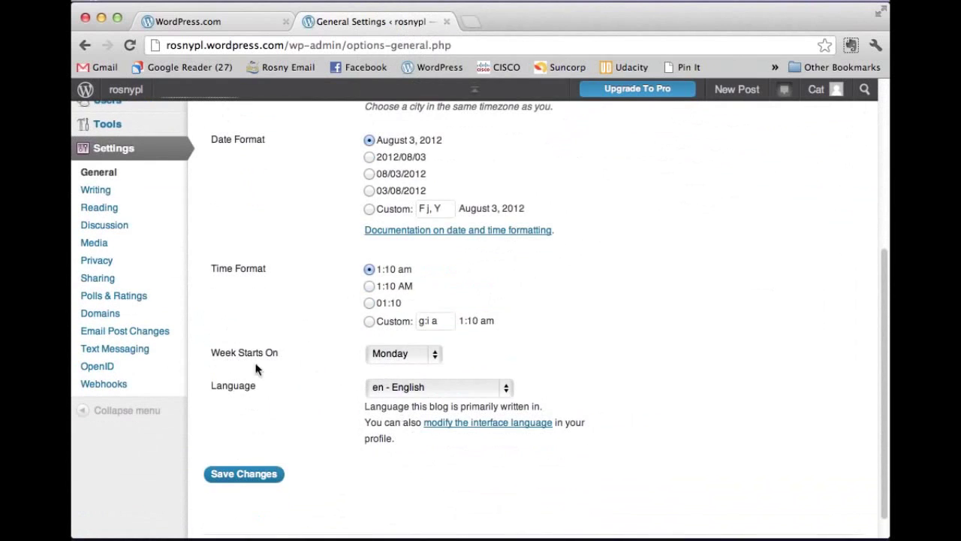
scroll(281, 385, down, 1)
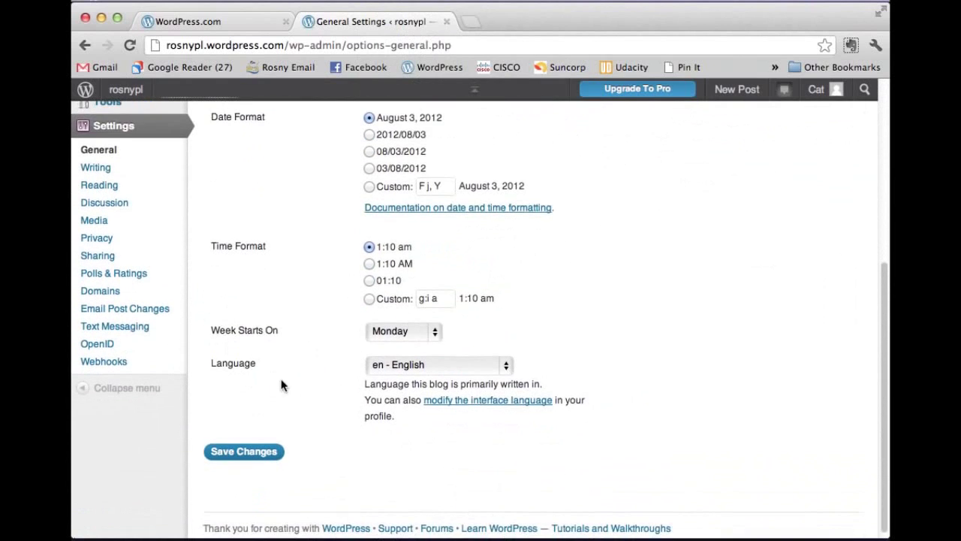
click(262, 451)
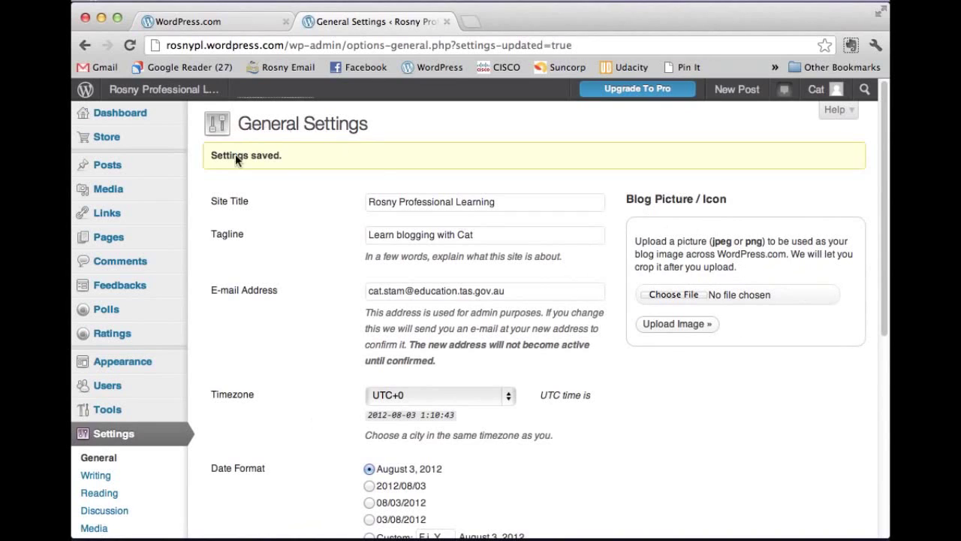
click(193, 90)
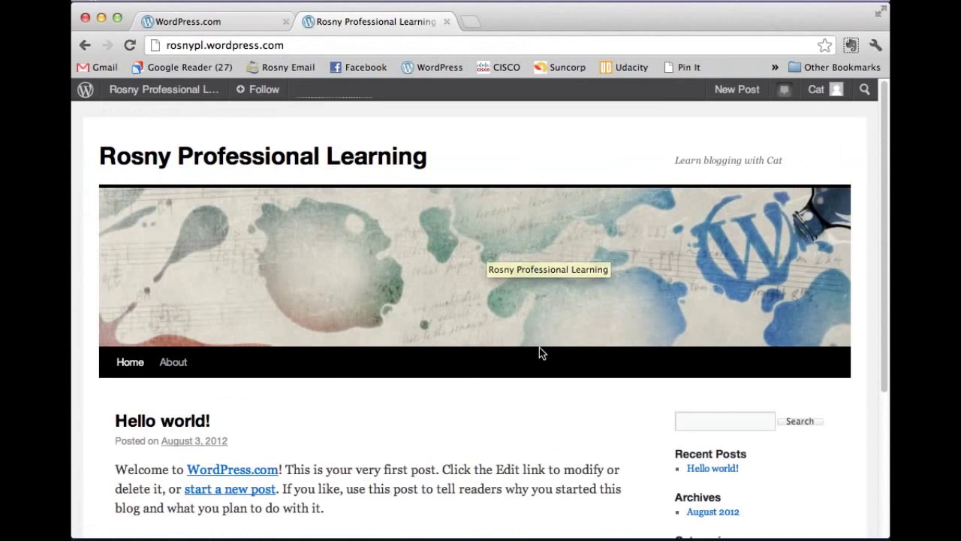
Step: From the Dashboard's All Posts list, move the Hello world! post to the Trash
scroll(515, 387, down, 5)
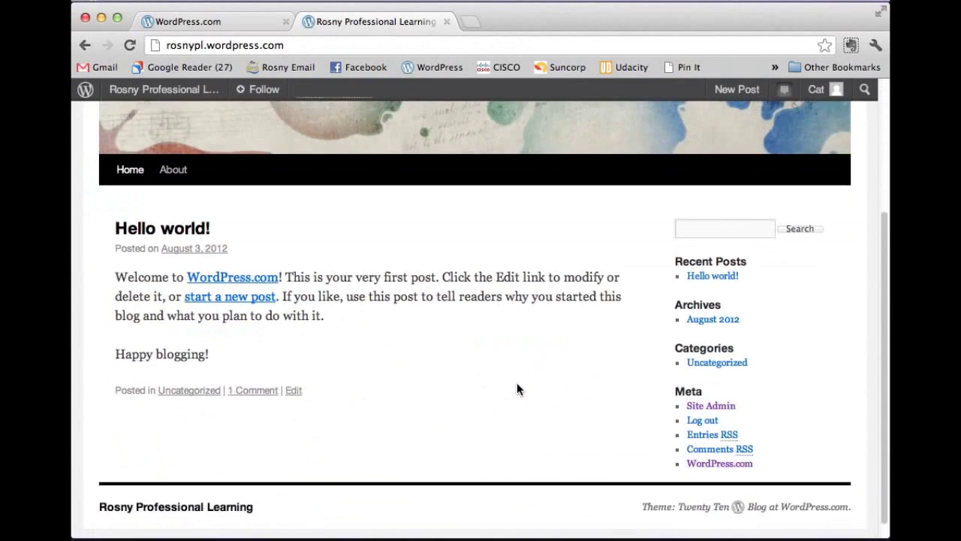
scroll(517, 389, up, 5)
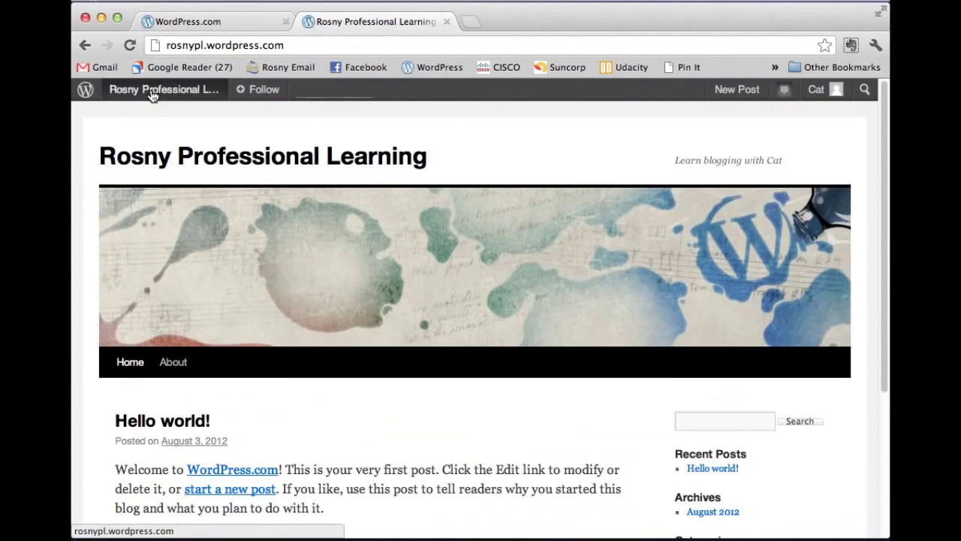
mouse_move(153, 98)
click(151, 120)
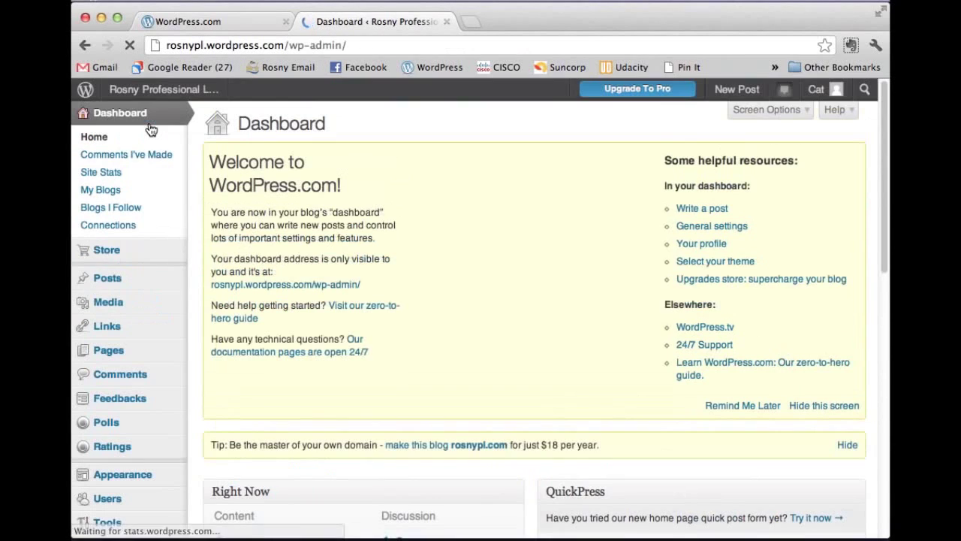
mouse_move(124, 281)
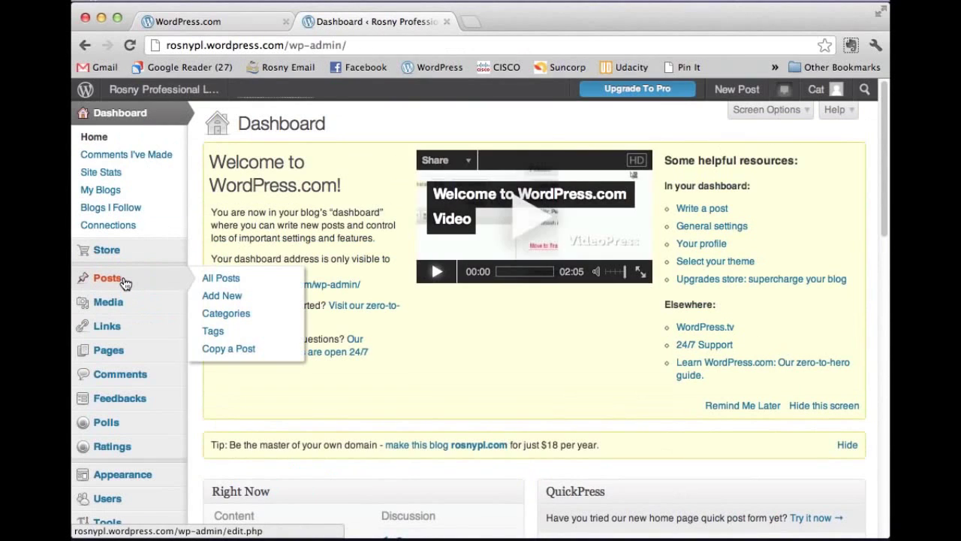
click(238, 279)
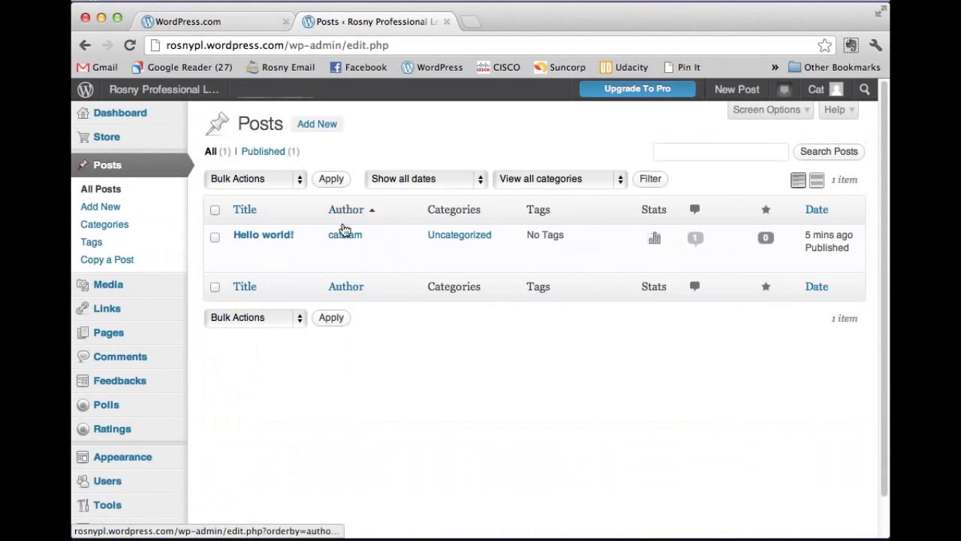
click(245, 266)
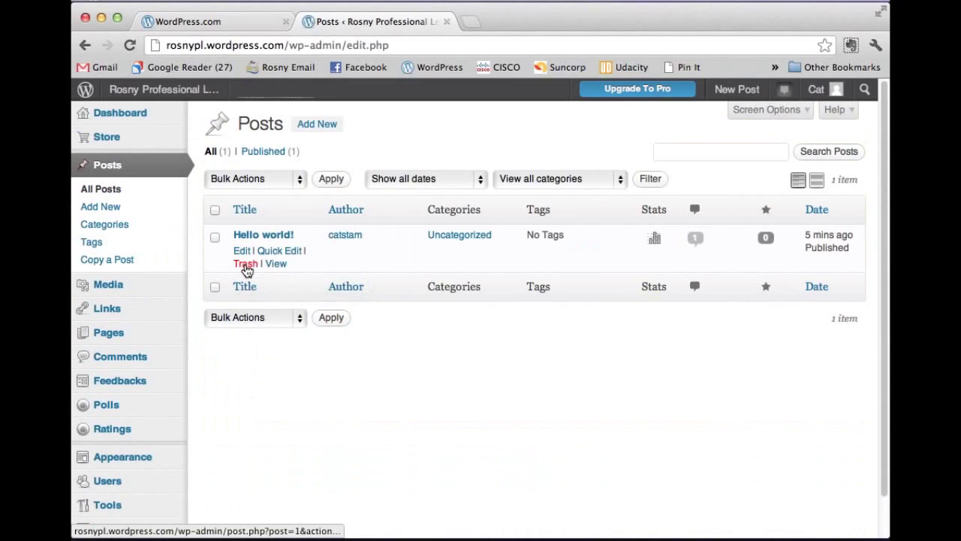
click(245, 266)
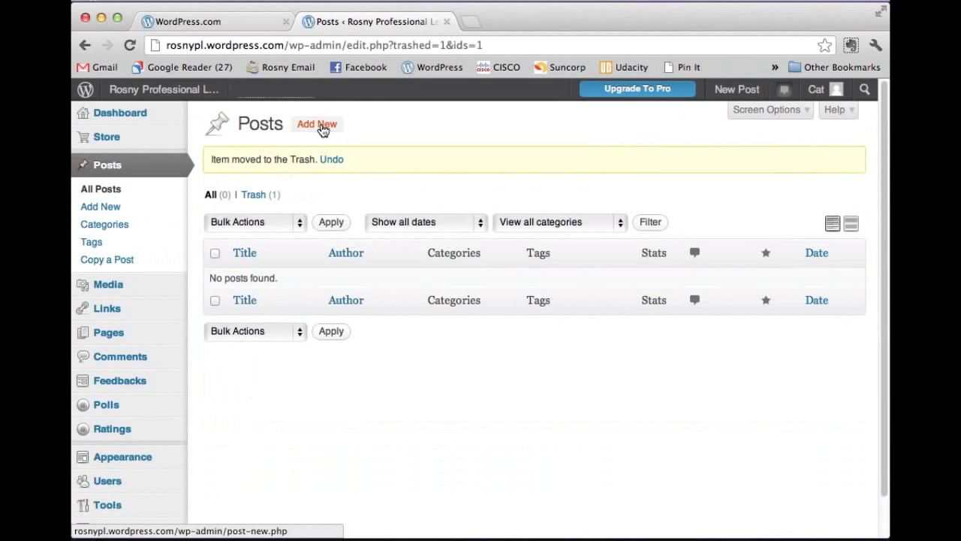
click(323, 128)
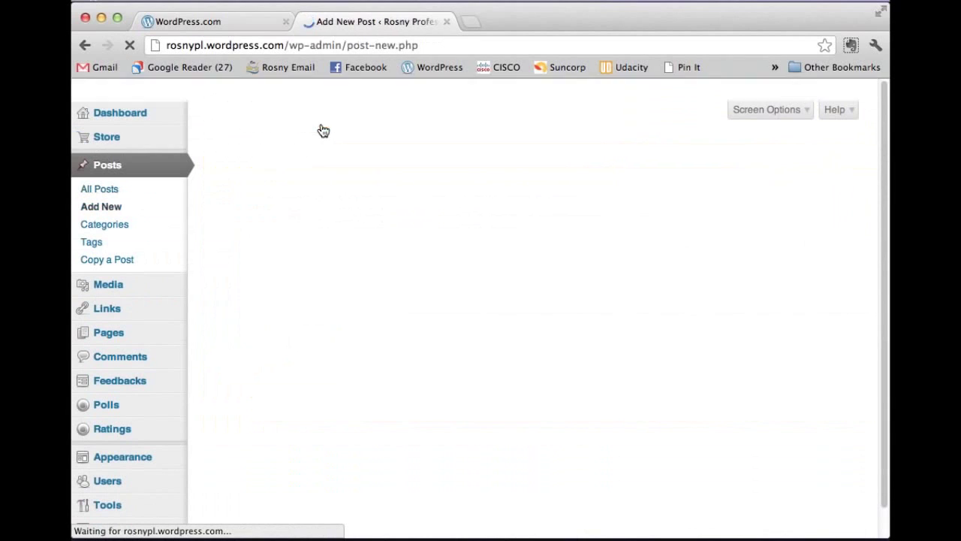
Step: Title the new post 'First Blog Post' and write 'Hey this is my first blog post!' and 'Yay, I love blogging already'
click(242, 162)
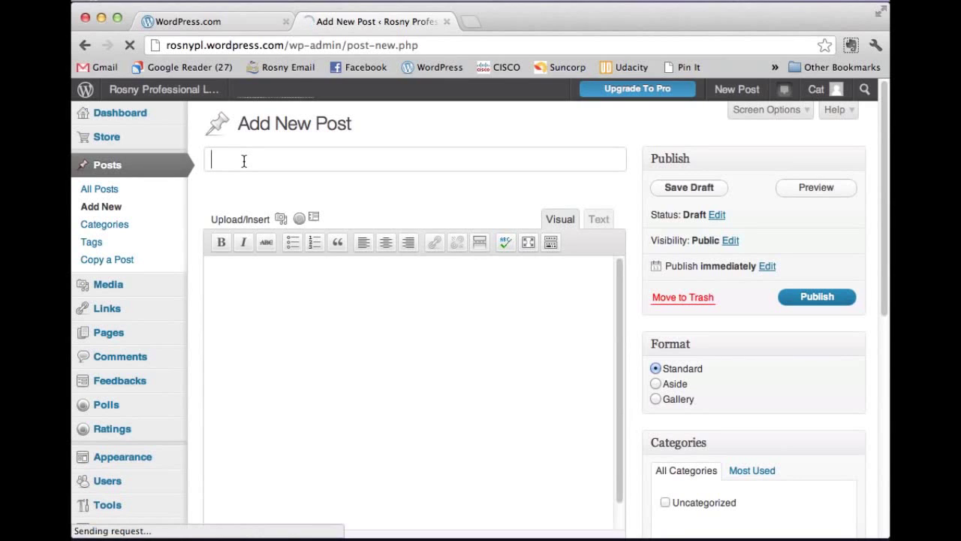
text(First Blo)
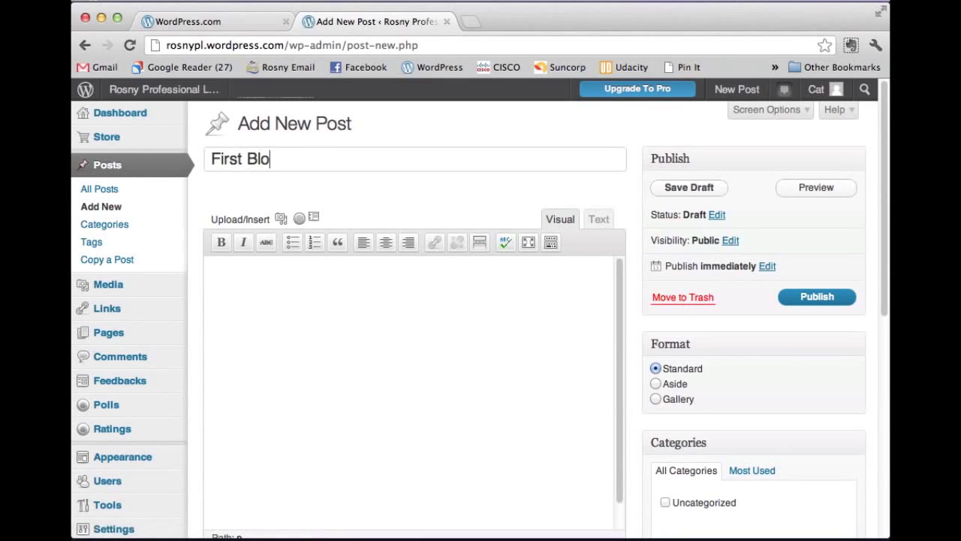
text(g Posty)
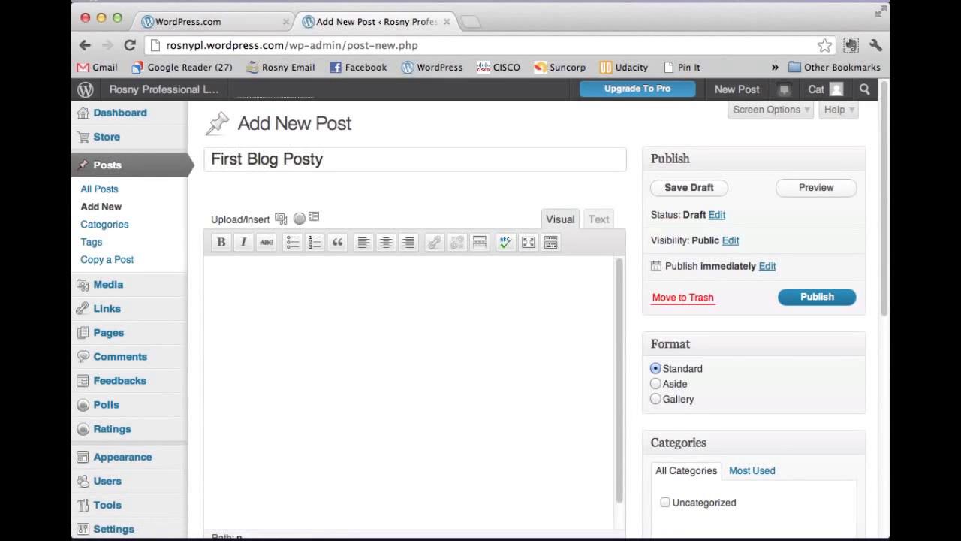
key(BackSpace)
click(266, 349)
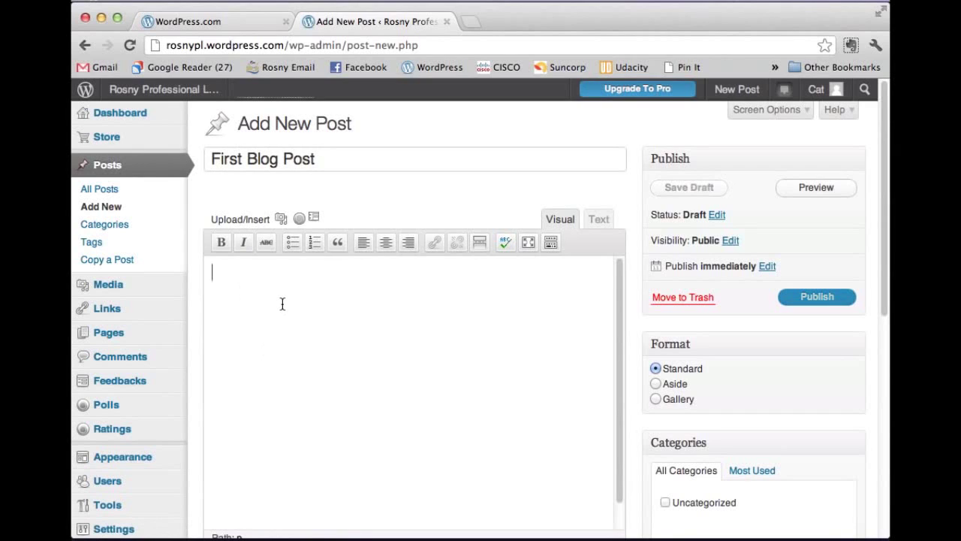
text(Hey this)
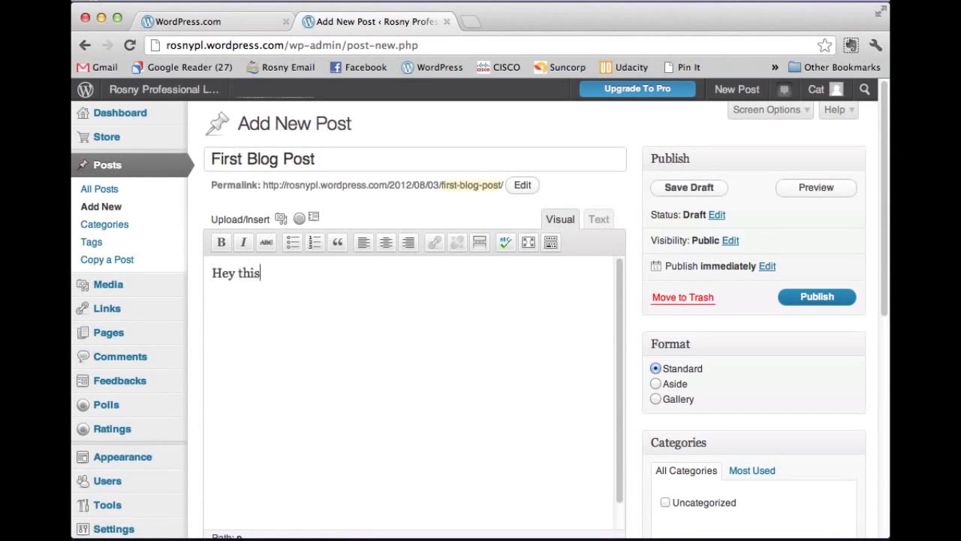
text( is my first )
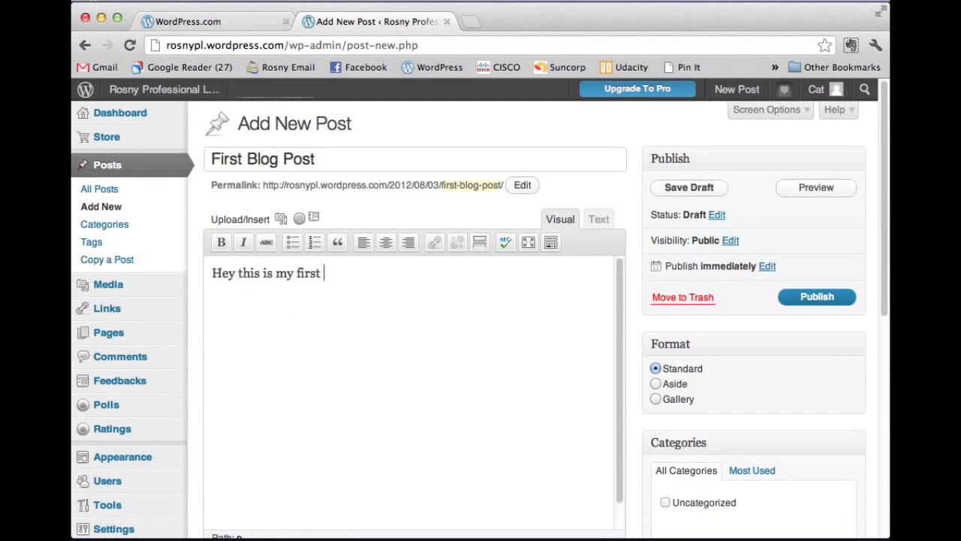
text(blog post!  )
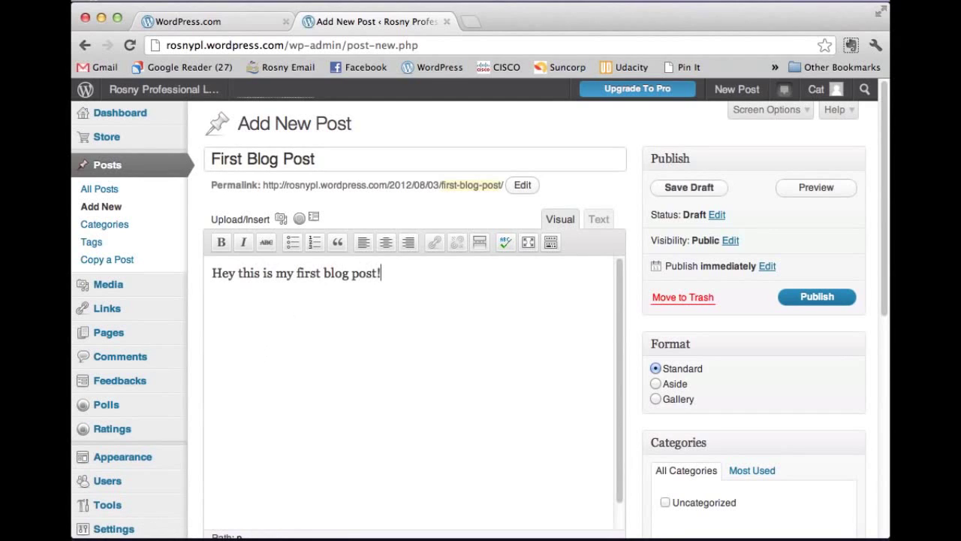
text(Yay, I love blog)
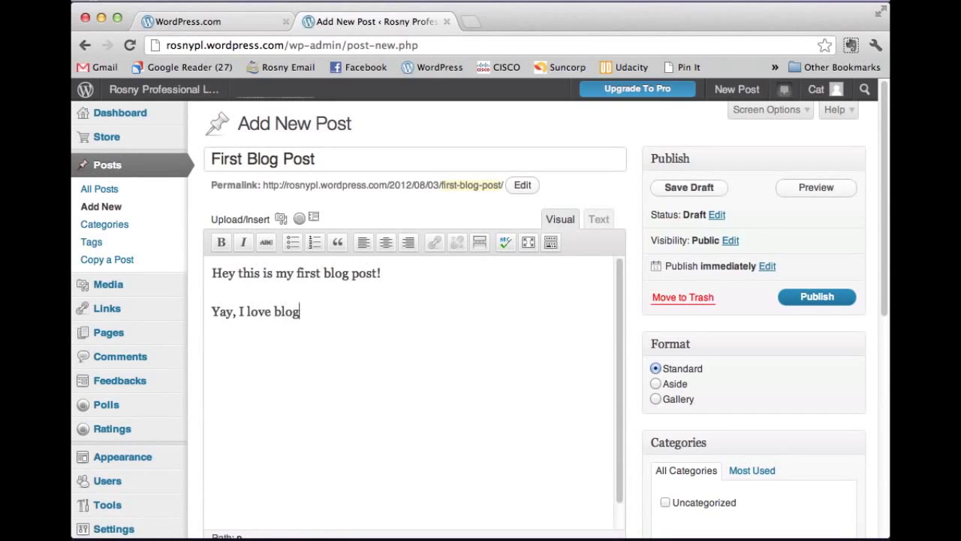
text(ging already!)
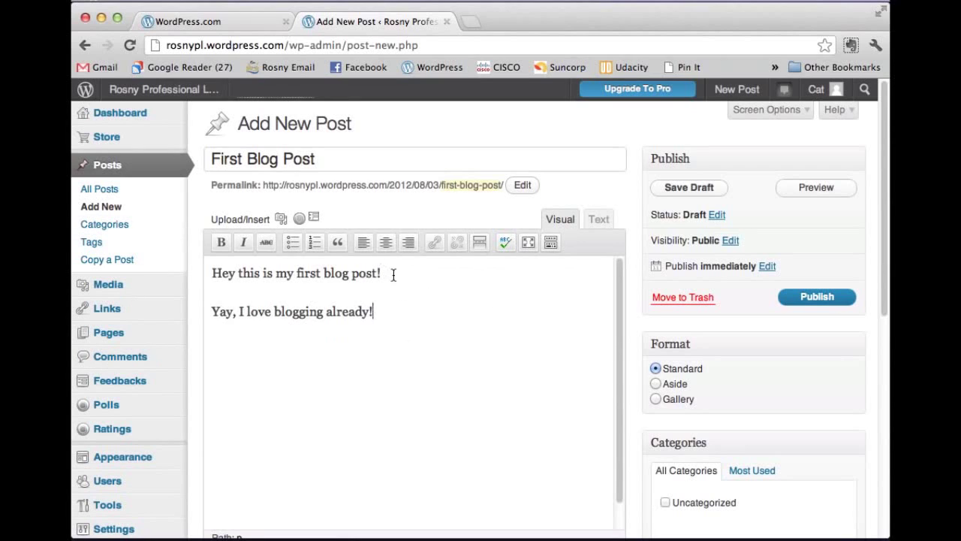
Step: Select the first body line and show the Kitchen Sink formatting row
drag(393, 273, 214, 276)
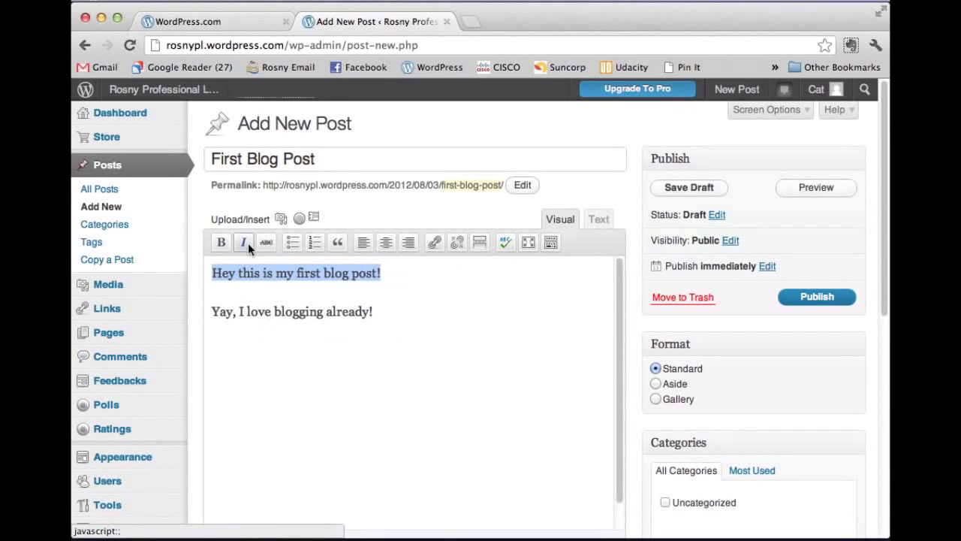
click(551, 242)
click(552, 243)
click(552, 244)
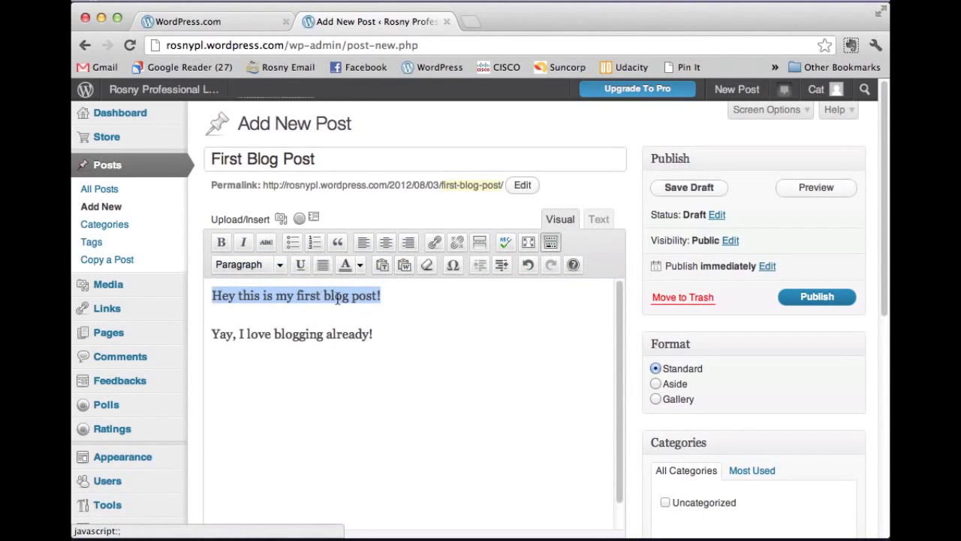
Step: Make the first line a dark-blue Heading 3
click(550, 242)
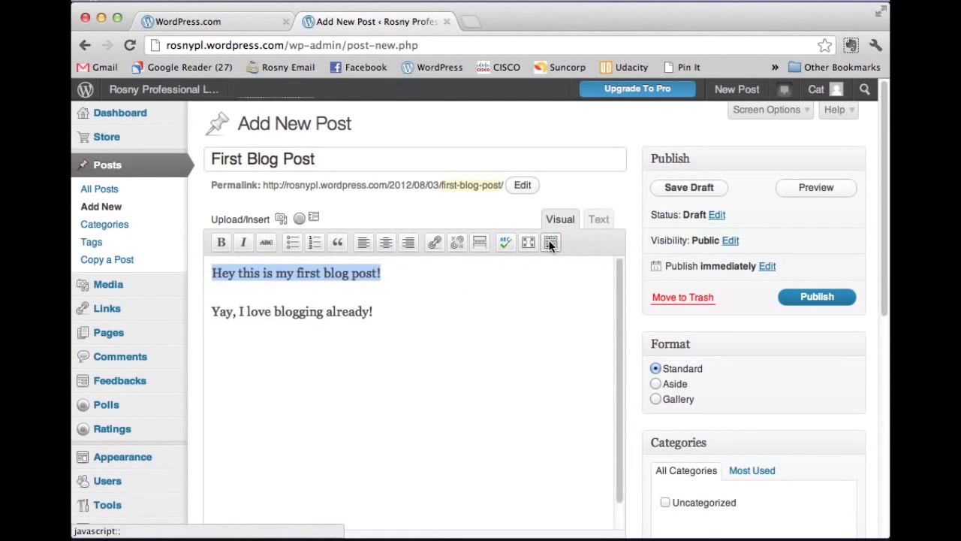
click(550, 242)
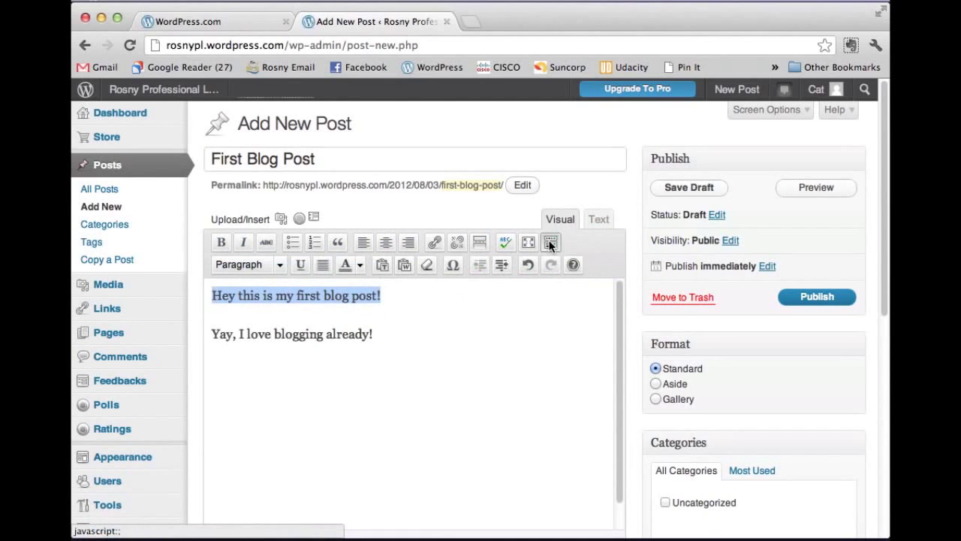
click(280, 264)
scroll(280, 389, down, 2)
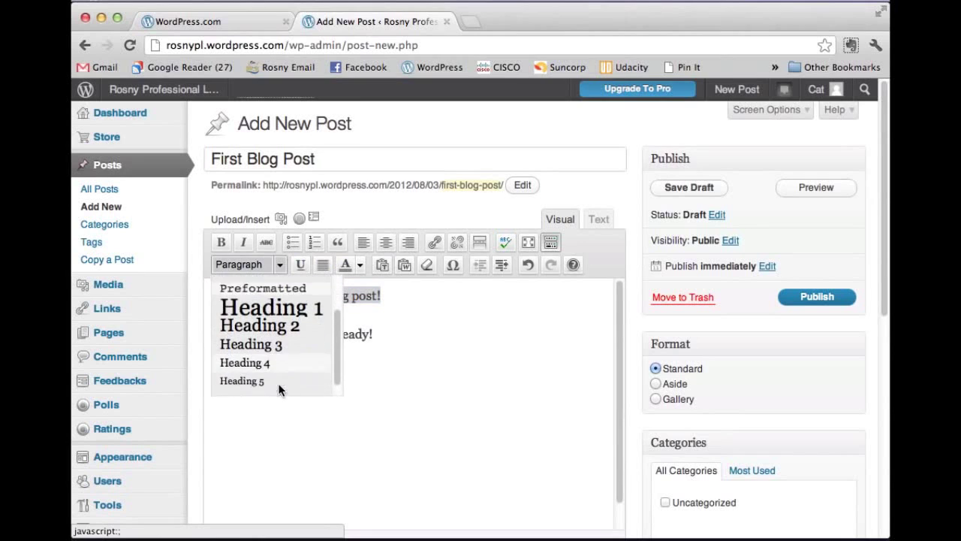
scroll(264, 370, up, 3)
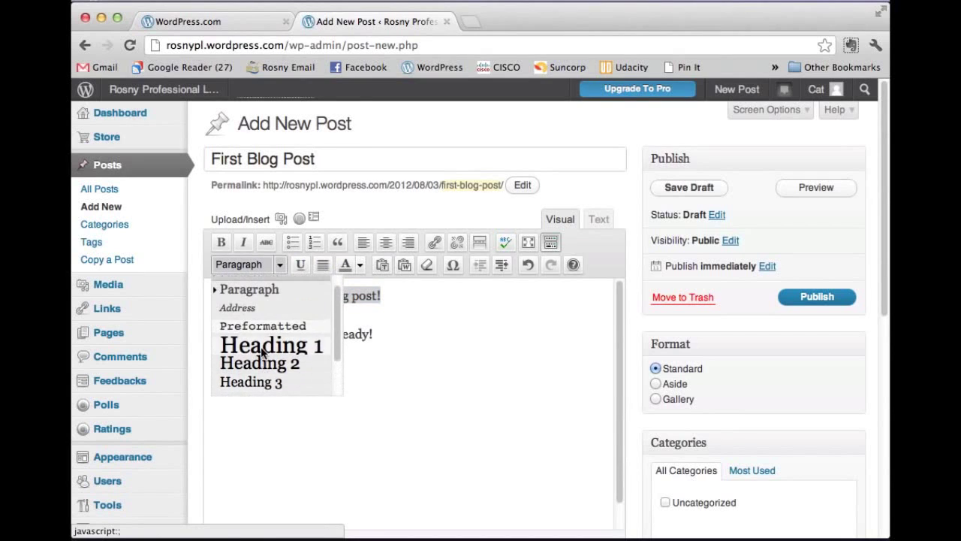
scroll(261, 351, up, 1)
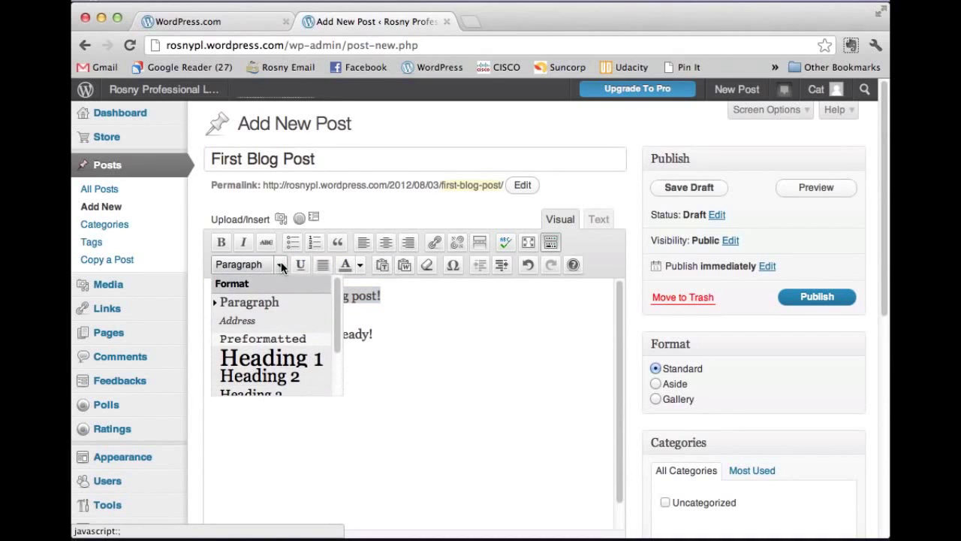
scroll(282, 376, down, 1)
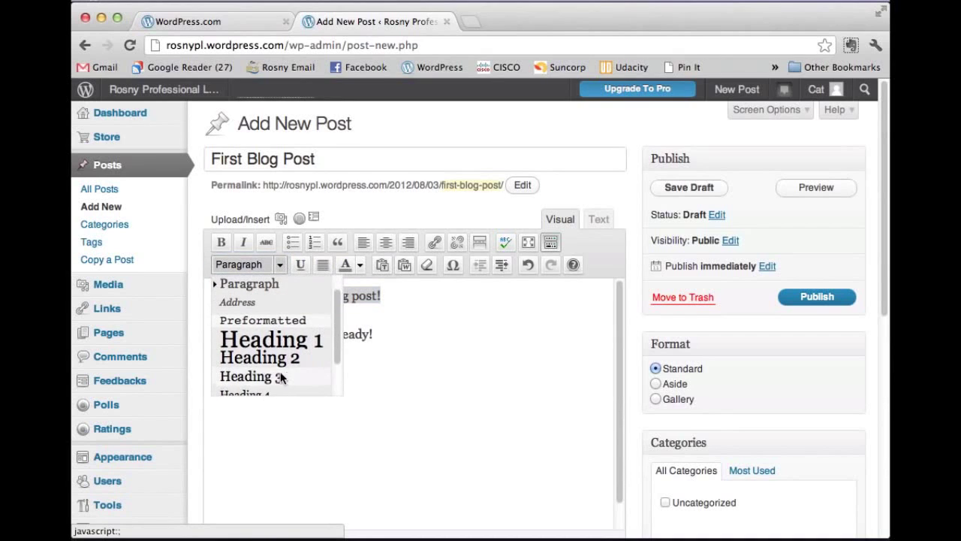
click(281, 377)
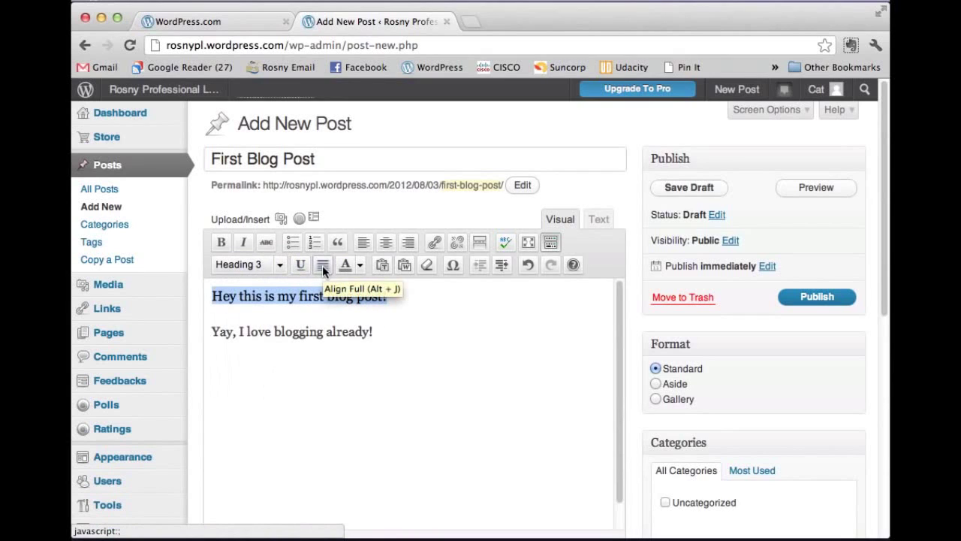
click(360, 266)
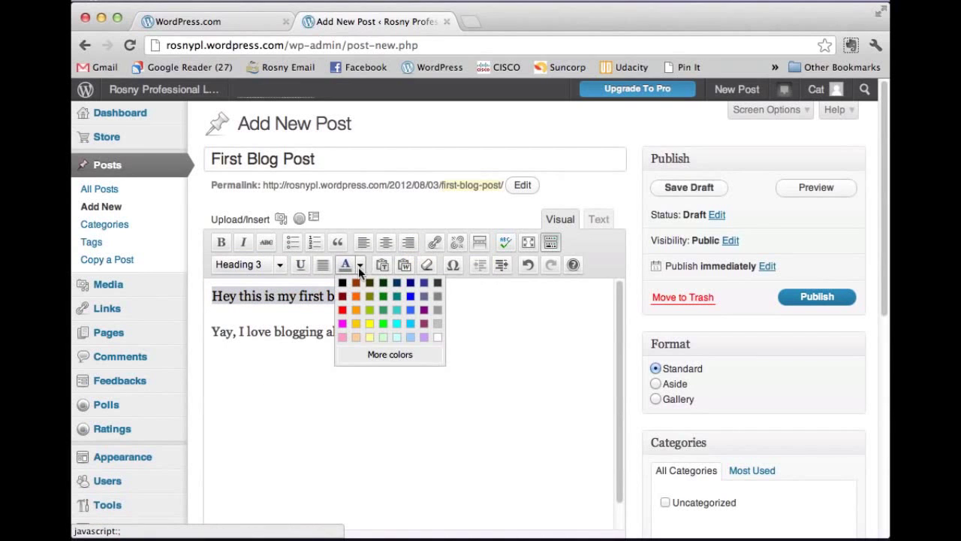
click(411, 285)
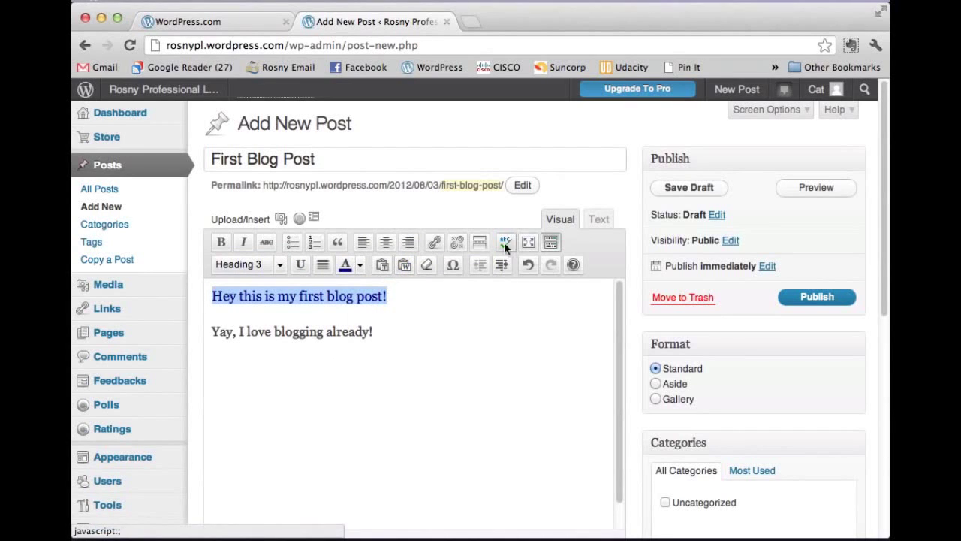
Step: Keep 'Yay, I love blogging already!' a normal paragraph and colour it orange
drag(374, 332, 216, 327)
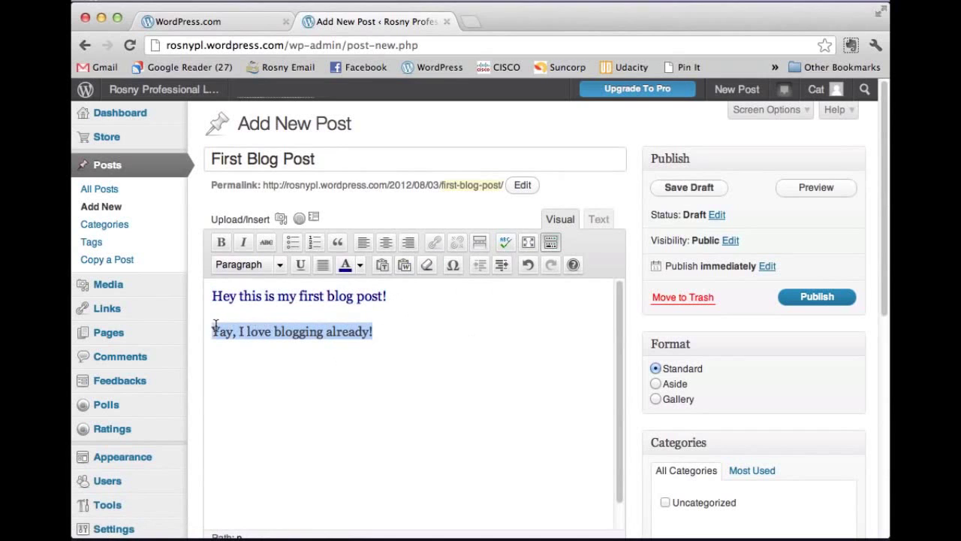
click(280, 266)
scroll(281, 334, down, 2)
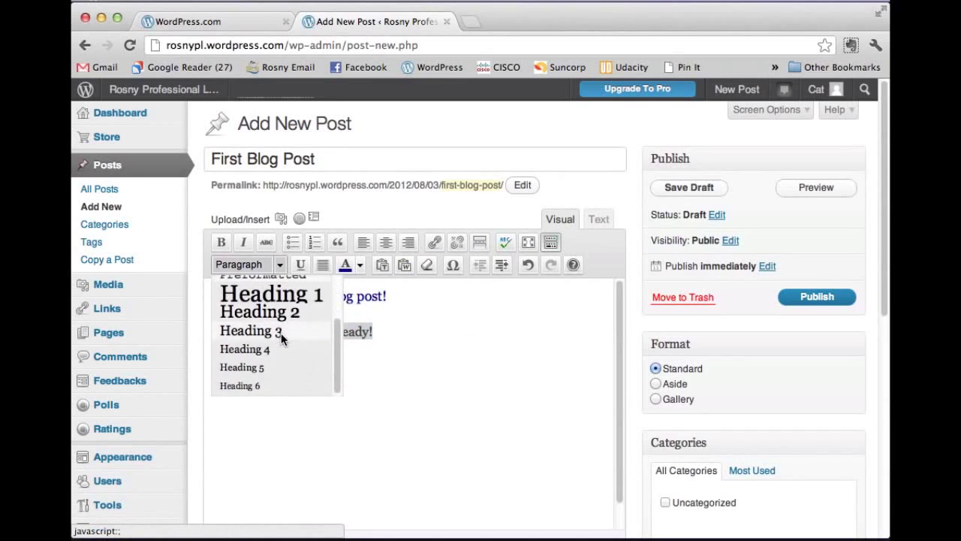
scroll(281, 332, up, 3)
click(255, 303)
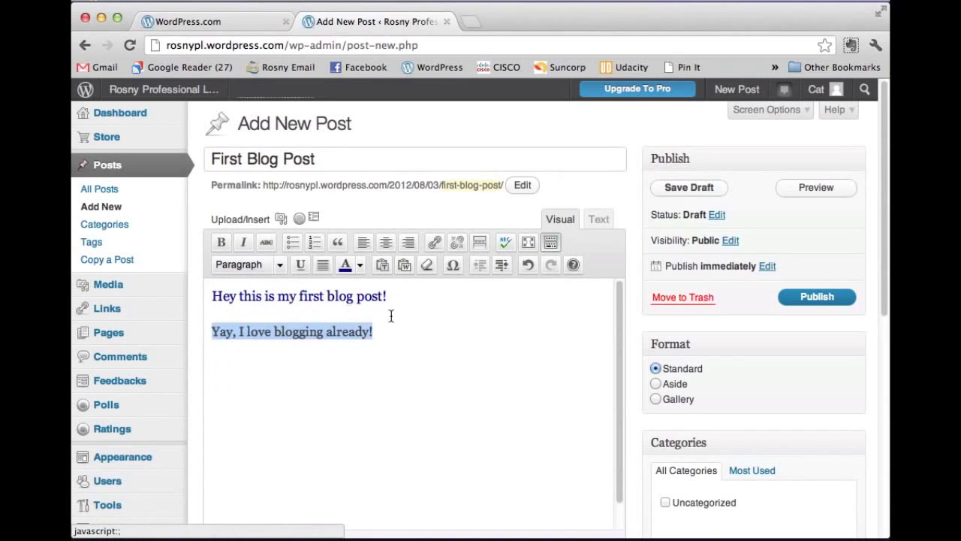
click(361, 266)
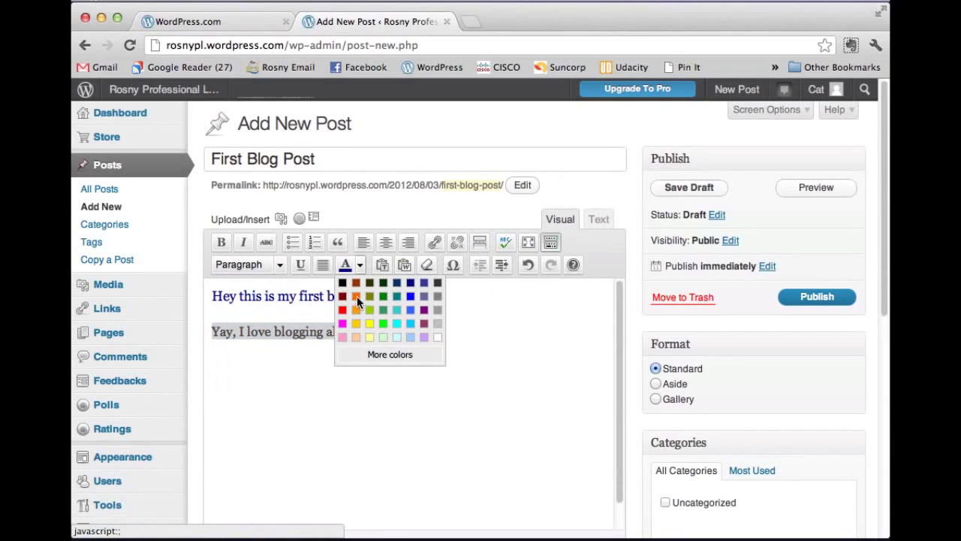
click(356, 297)
click(395, 330)
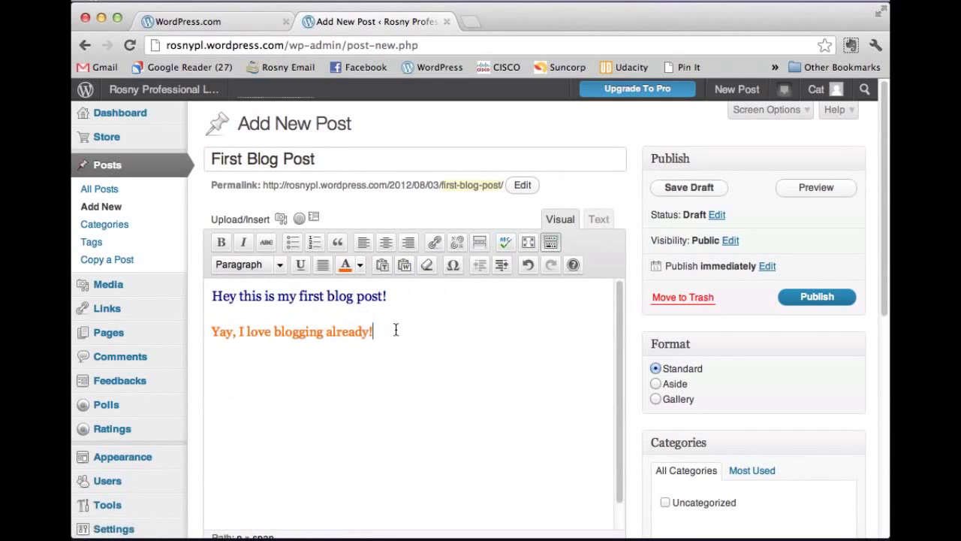
Step: Upload the CatTeacherAvatar image from the computer through Add Media
click(281, 223)
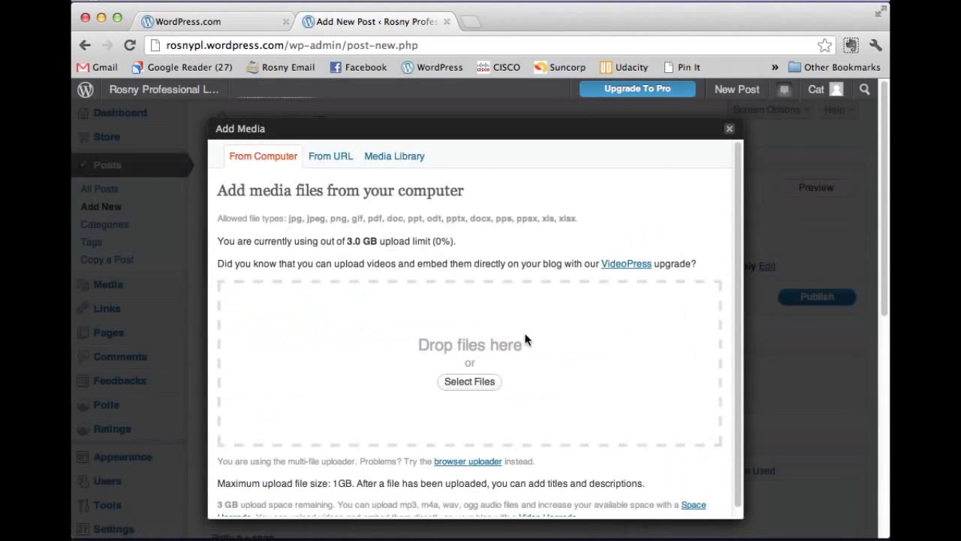
click(471, 383)
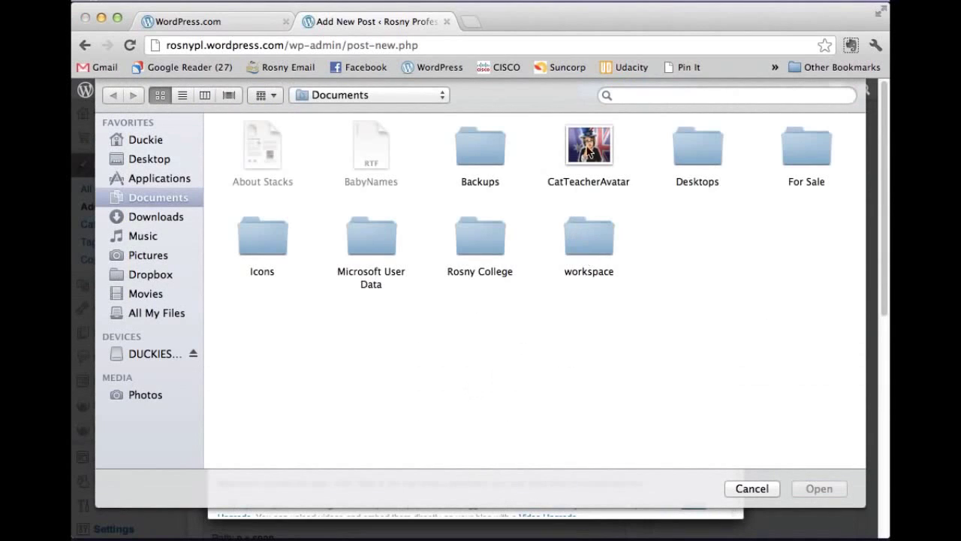
click(598, 145)
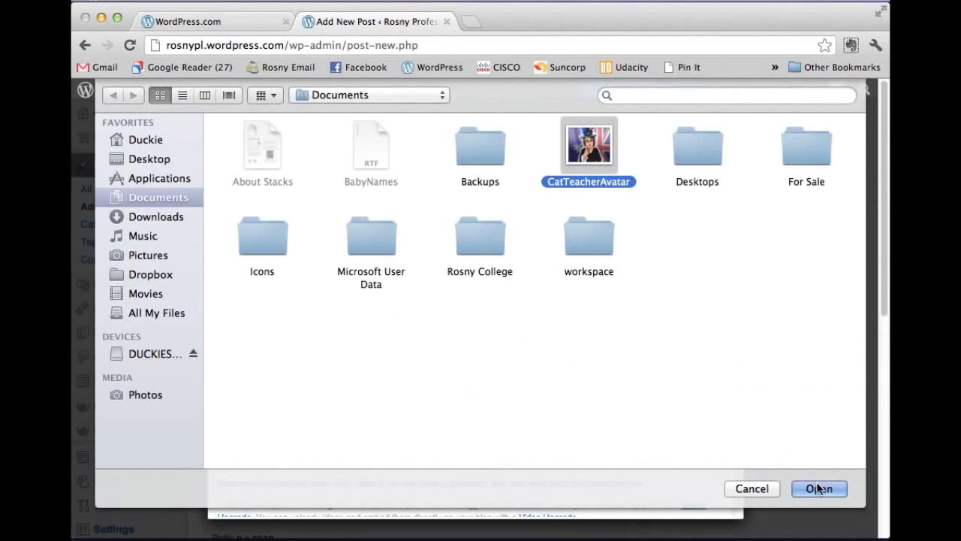
click(820, 489)
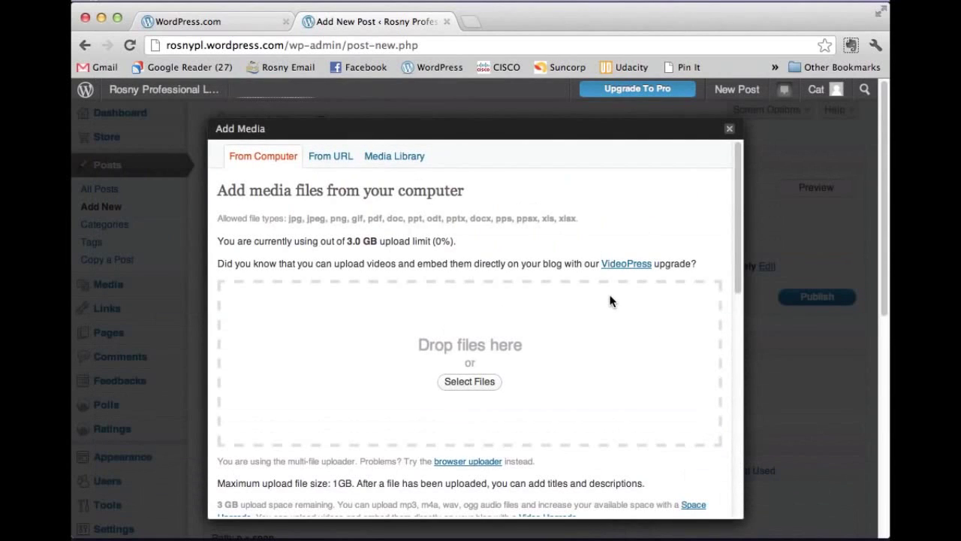
scroll(610, 300, down, 1)
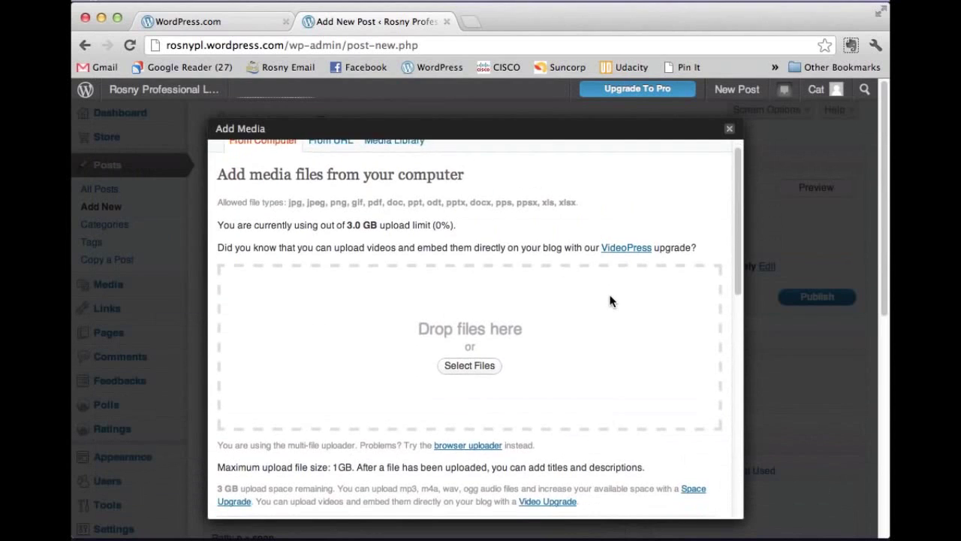
click(482, 366)
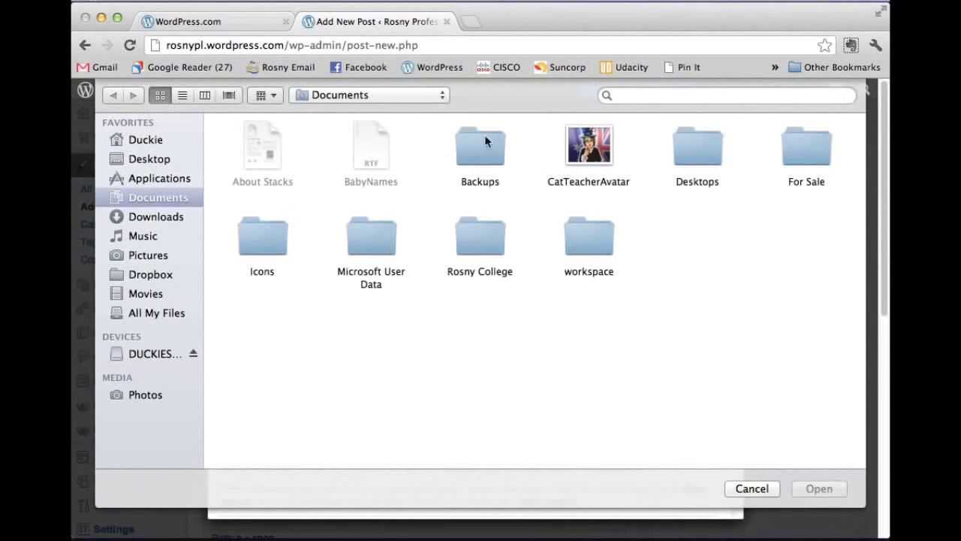
click(588, 147)
click(807, 489)
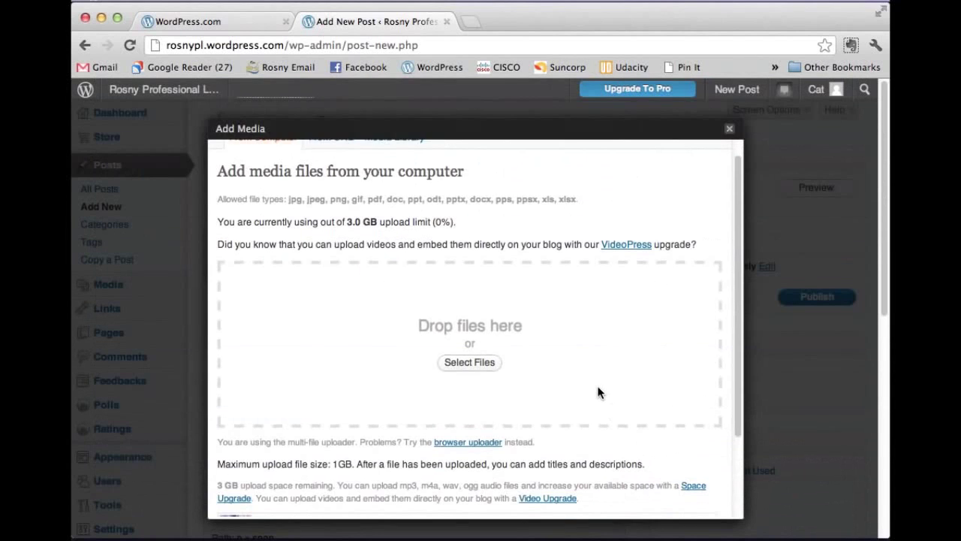
scroll(598, 393, down, 5)
scroll(565, 408, down, 1)
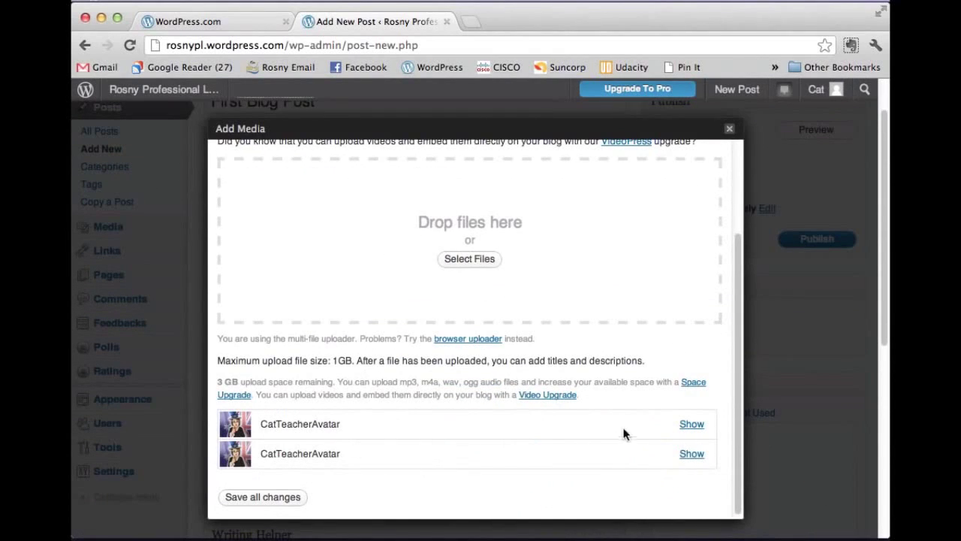
Step: Insert the CatTeacherAvatar image into the post, right-aligned at medium size
click(692, 425)
scroll(599, 341, down, 8)
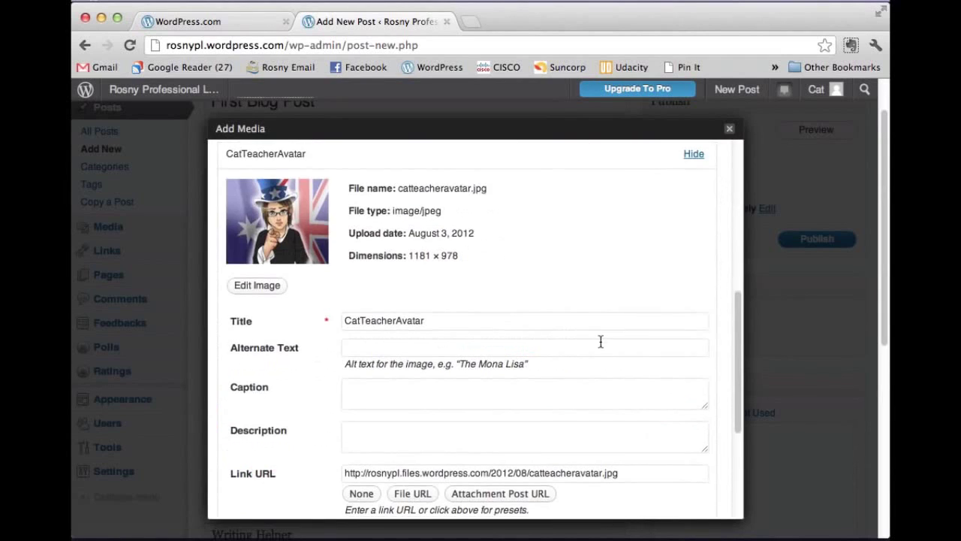
drag(436, 224, 342, 227)
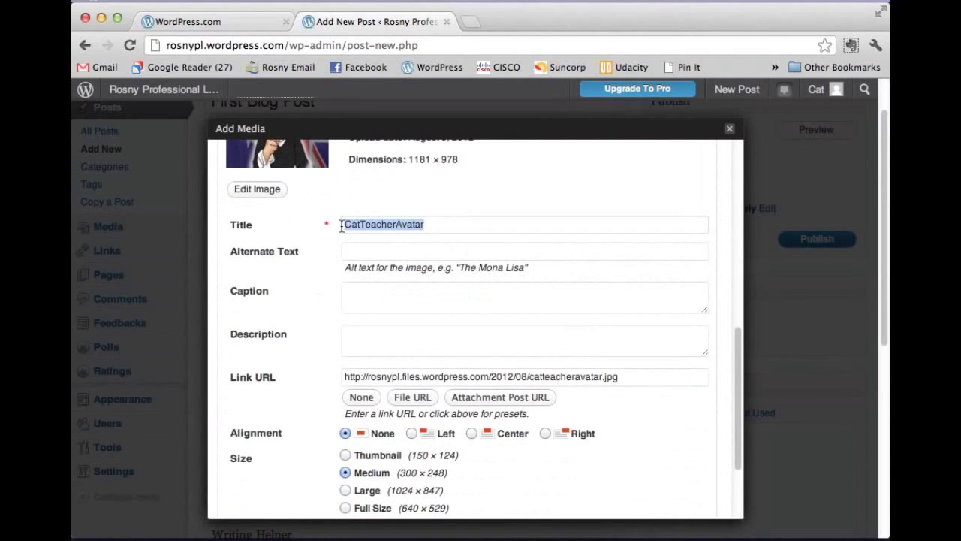
click(350, 250)
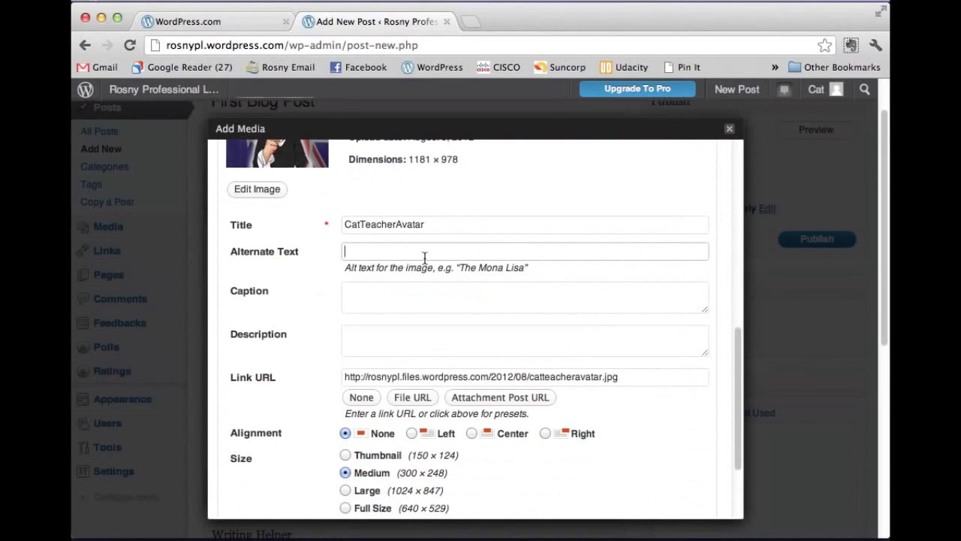
scroll(447, 323, down, 1)
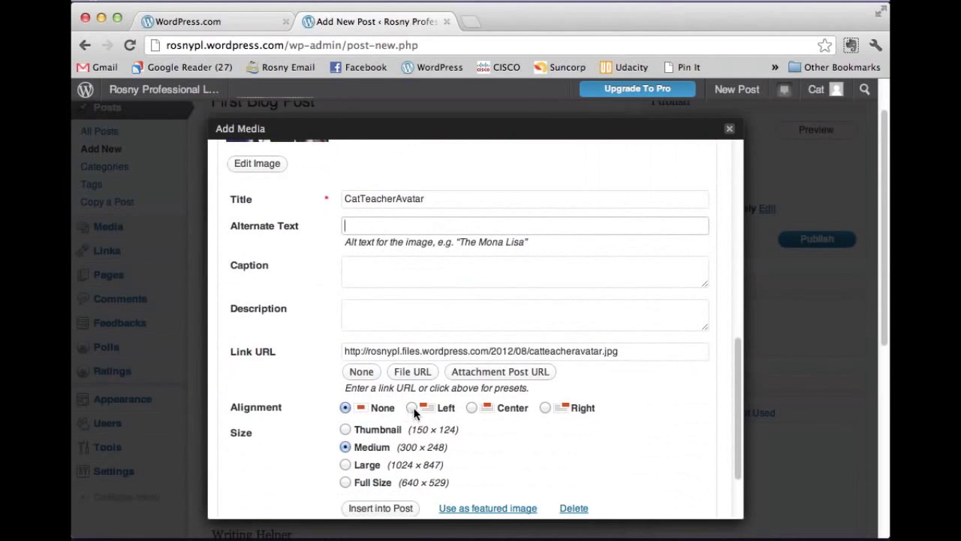
click(545, 408)
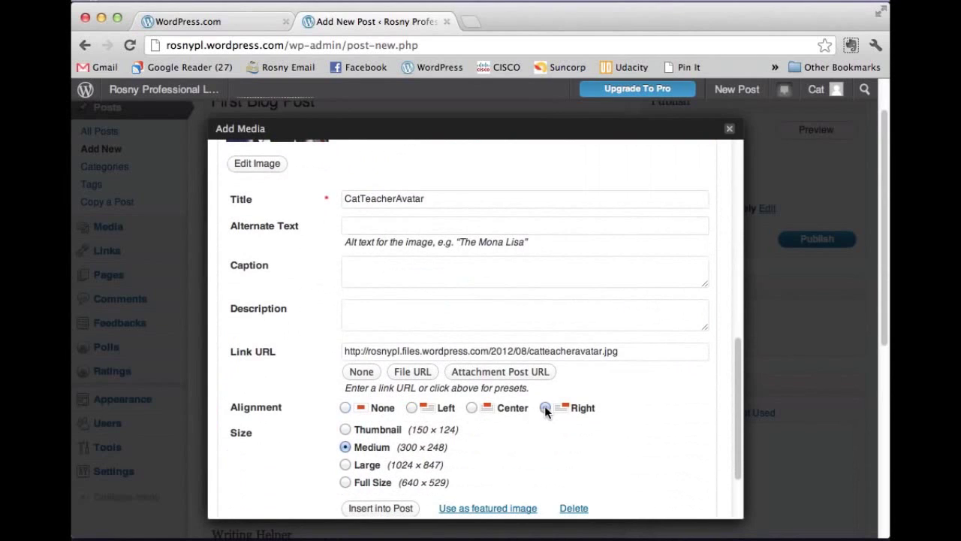
scroll(476, 440, down, 1)
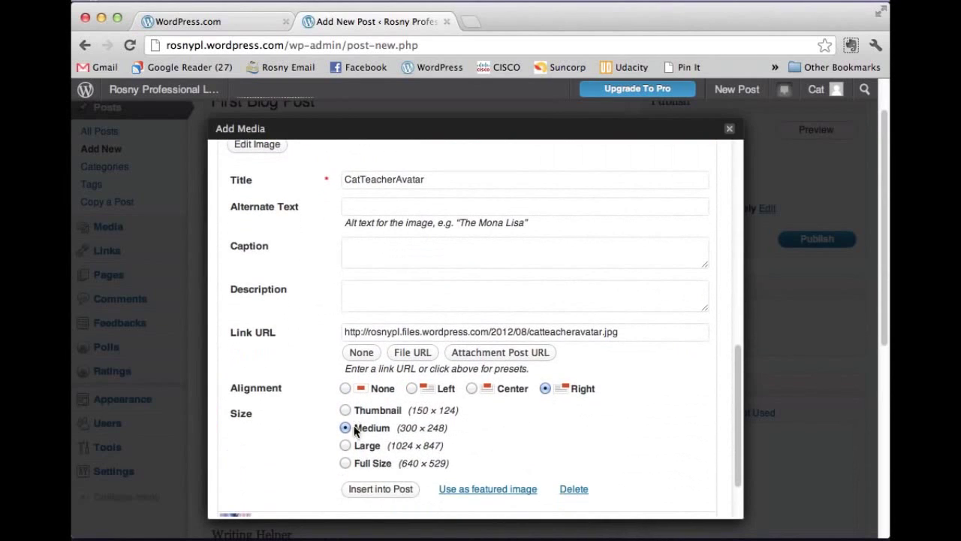
click(396, 489)
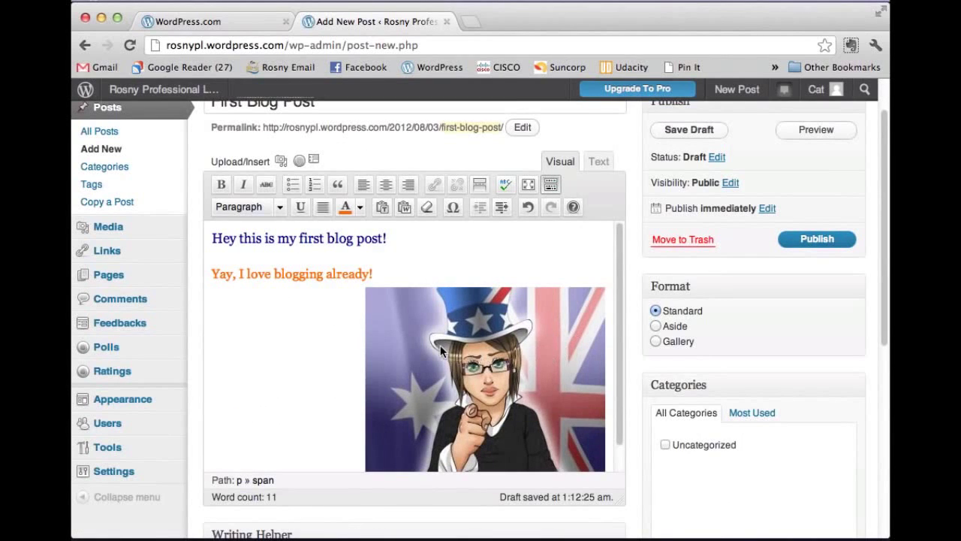
Step: Scale the CatTeacherAvatar image to 60% with Right alignment via Edit Image and update it
drag(403, 320, 510, 339)
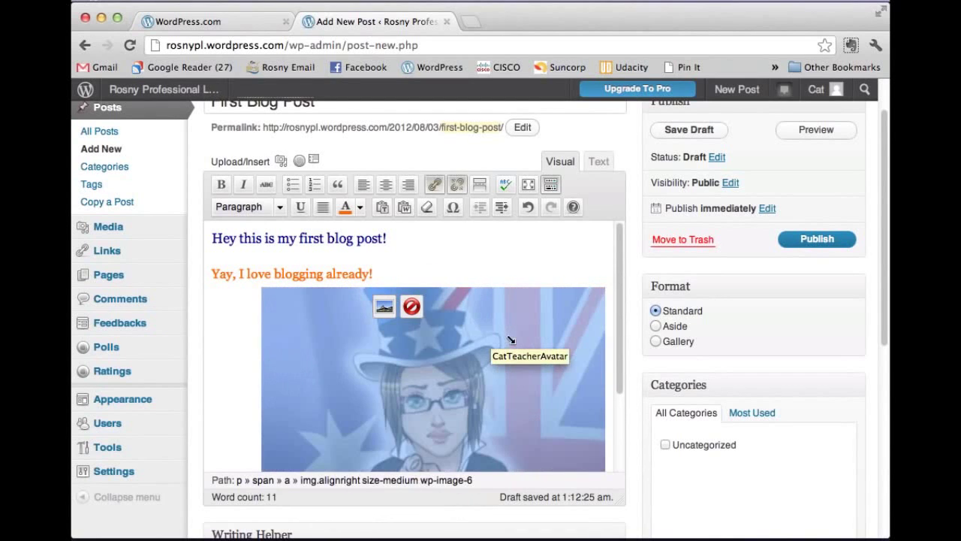
click(423, 372)
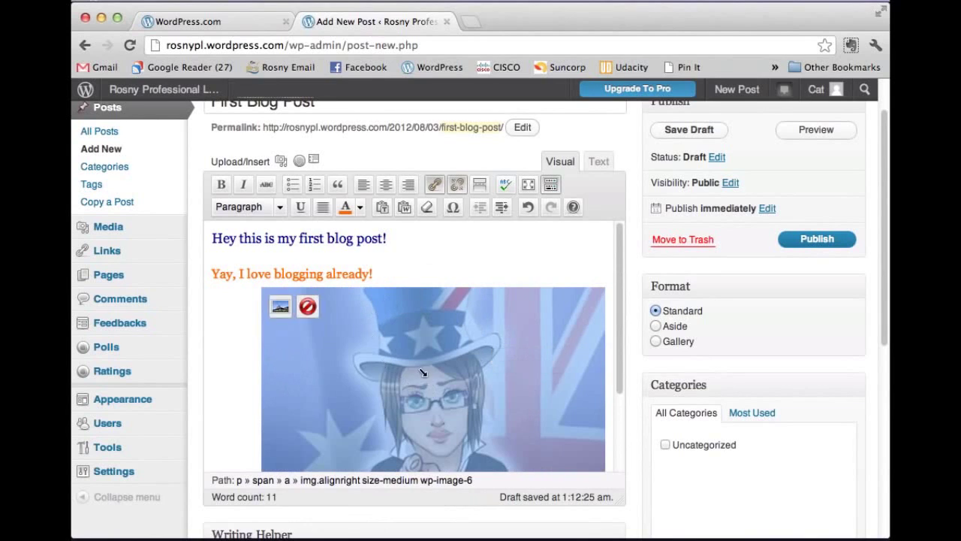
click(280, 307)
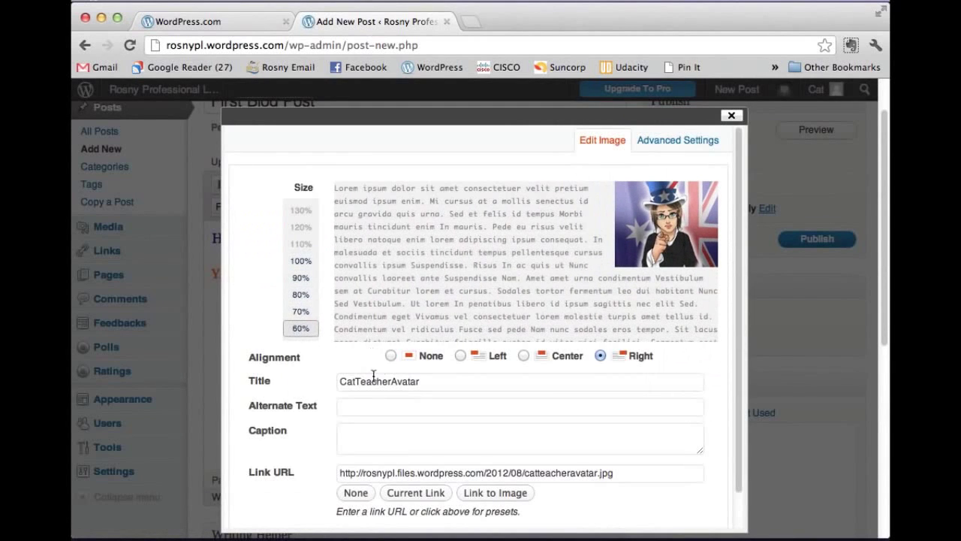
scroll(526, 406, down, 3)
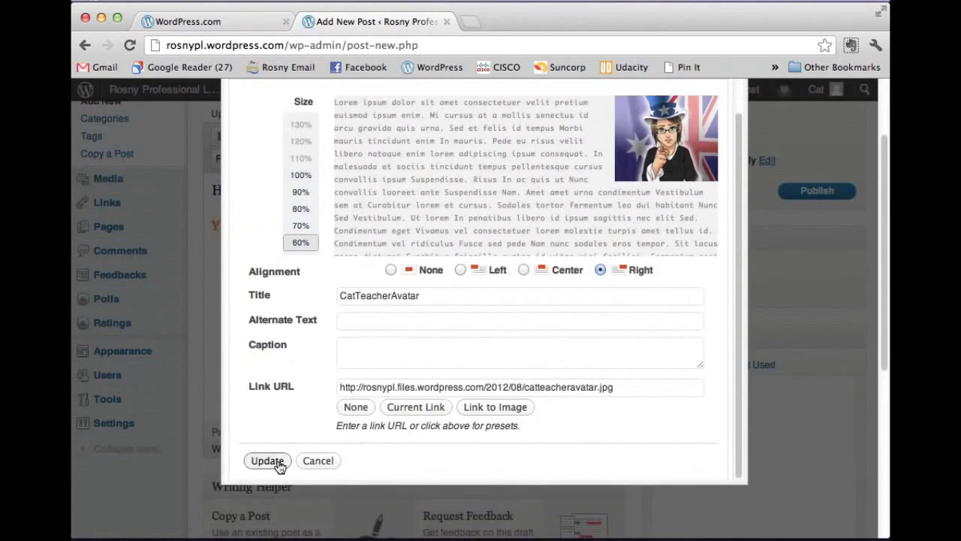
click(268, 460)
click(375, 328)
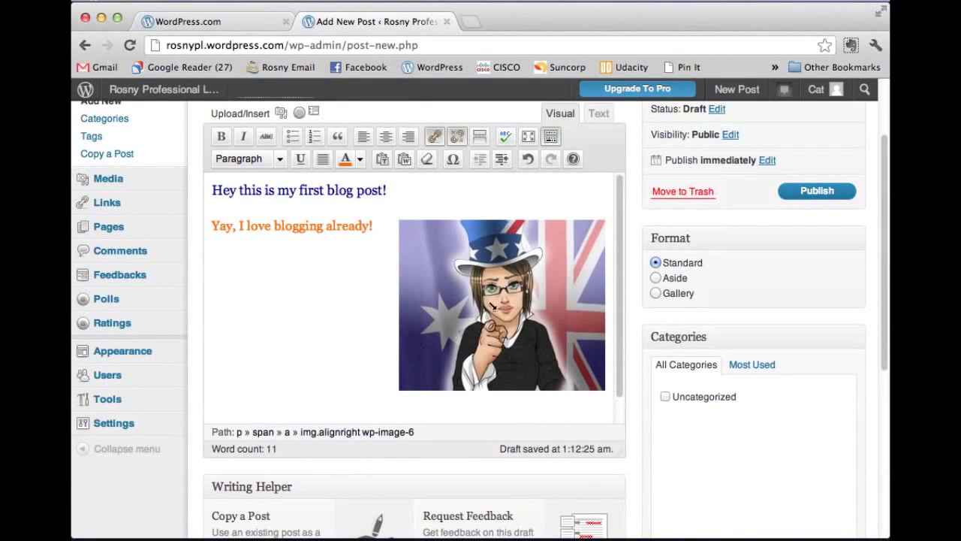
scroll(713, 287, up, 3)
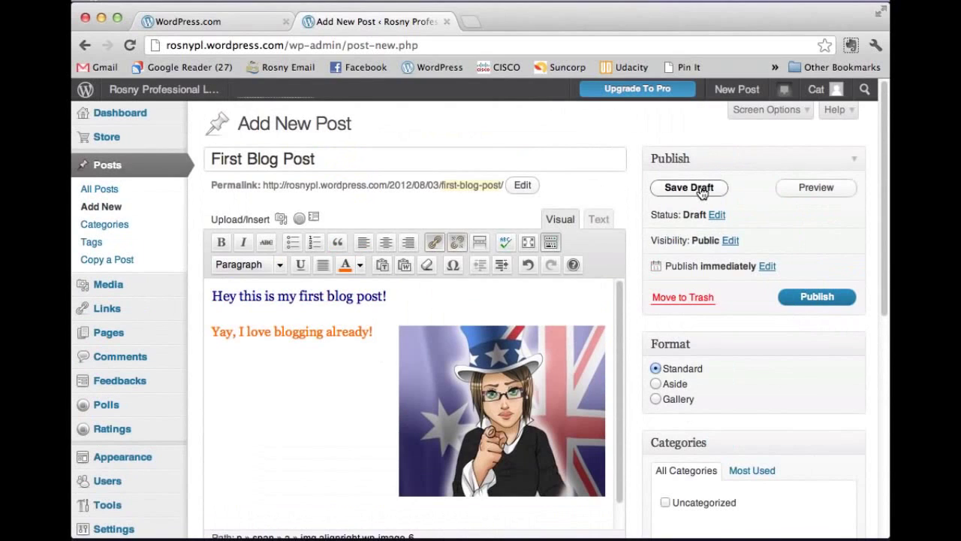
Step: Publish First Blog Post and view it on the live blog
click(817, 297)
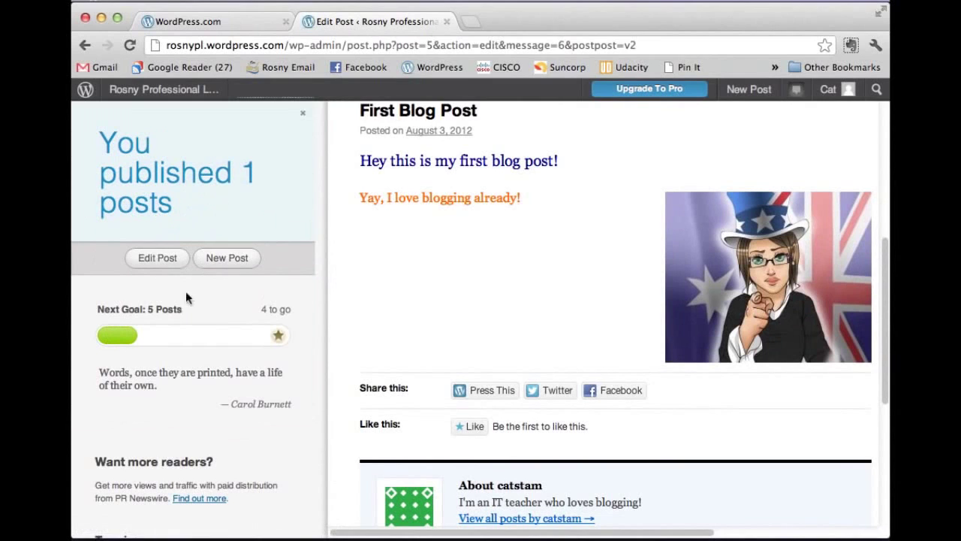
scroll(463, 292, up, 4)
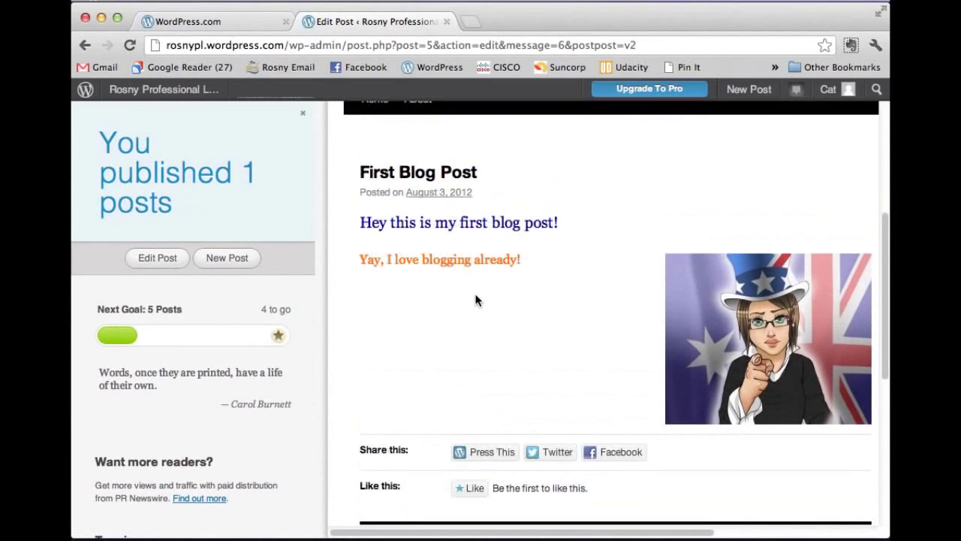
scroll(563, 285, up, 3)
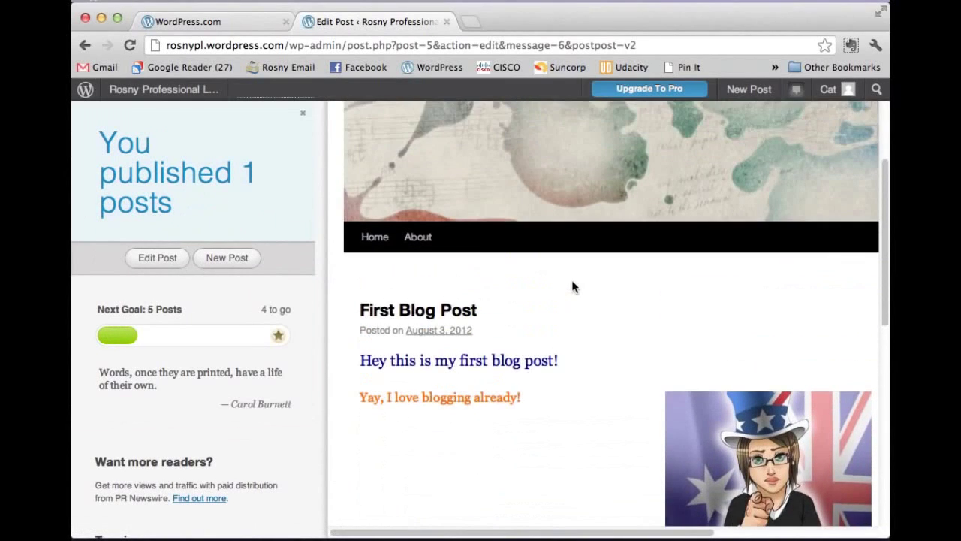
scroll(494, 224, up, 2)
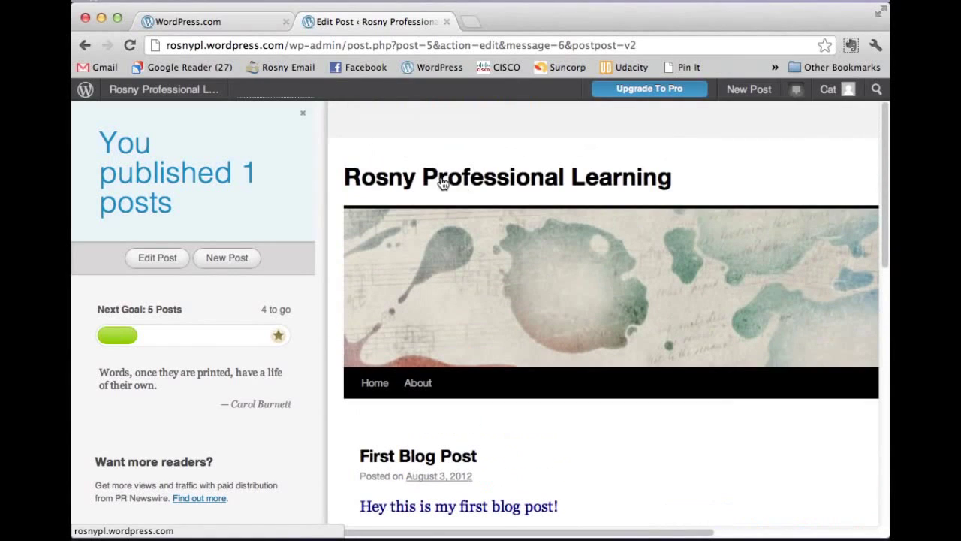
click(191, 90)
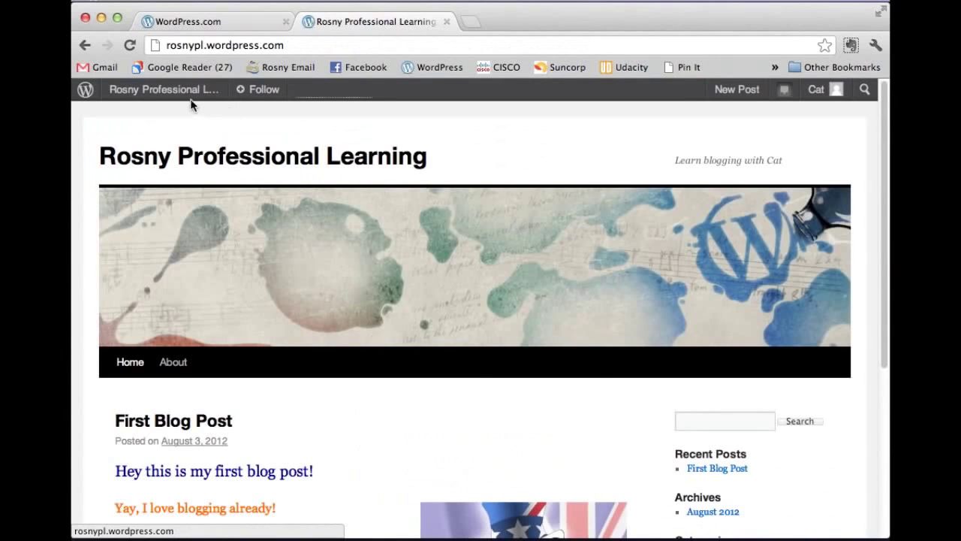
click(338, 262)
Step: Go to the blog's Dashboard from the site name menu in the admin bar
scroll(502, 335, down, 5)
scroll(521, 359, up, 5)
mouse_move(186, 91)
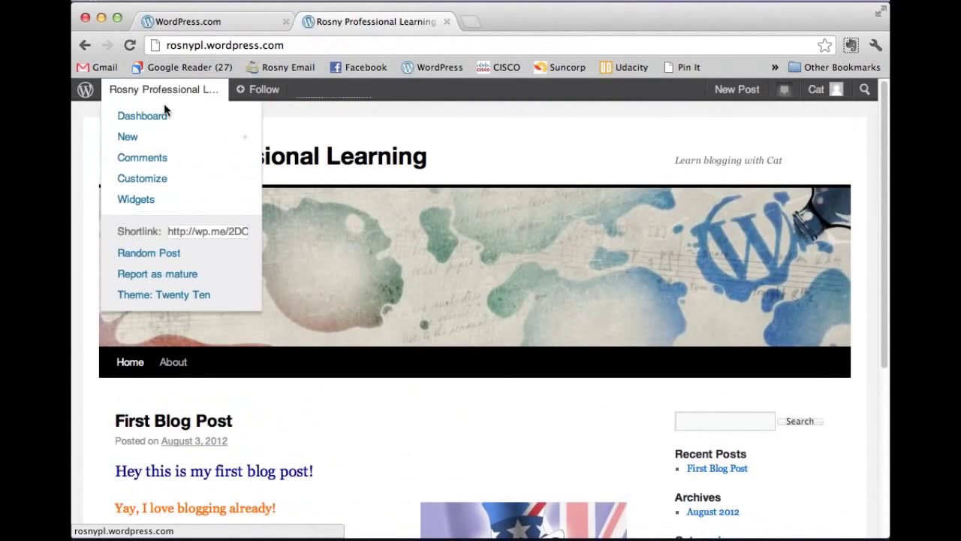
click(160, 126)
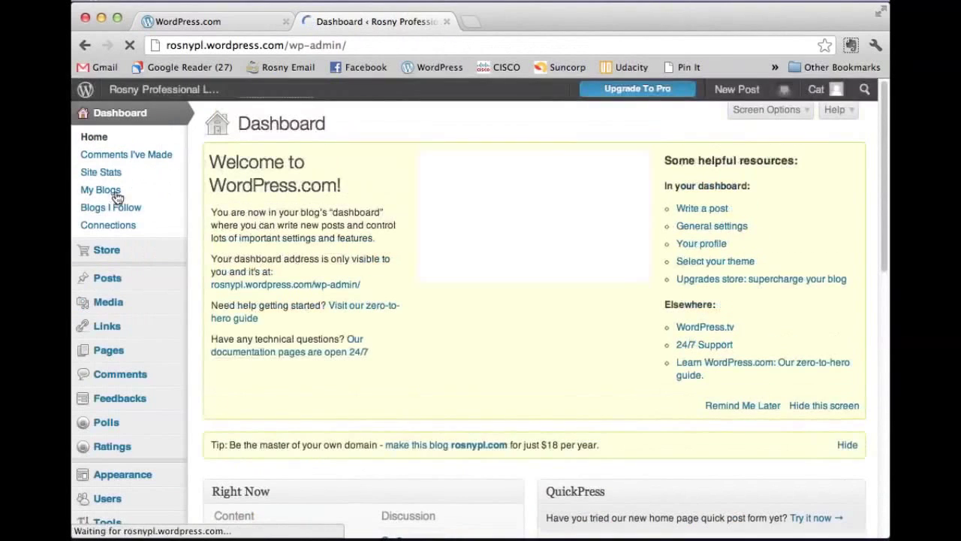
Step: Open First Blog Post for editing from All Posts
mouse_move(114, 279)
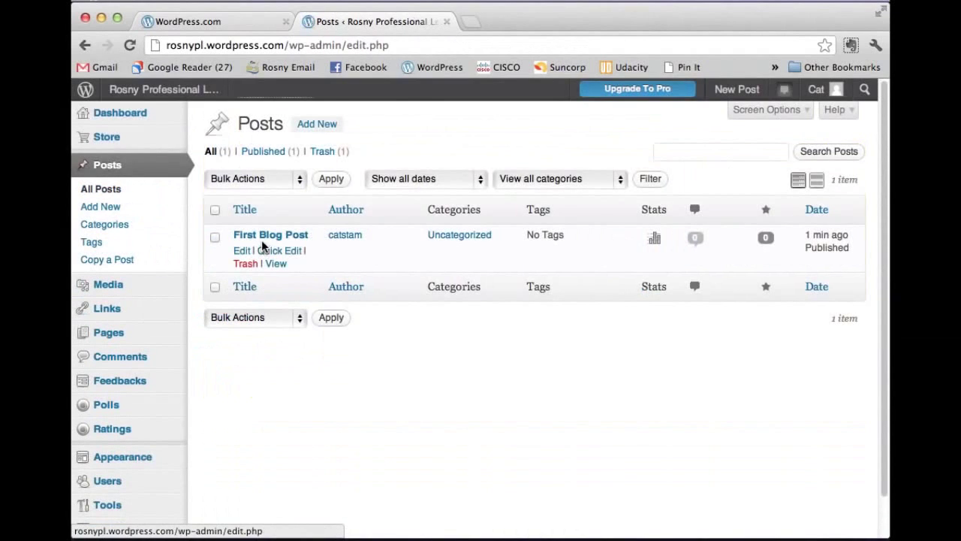
click(263, 238)
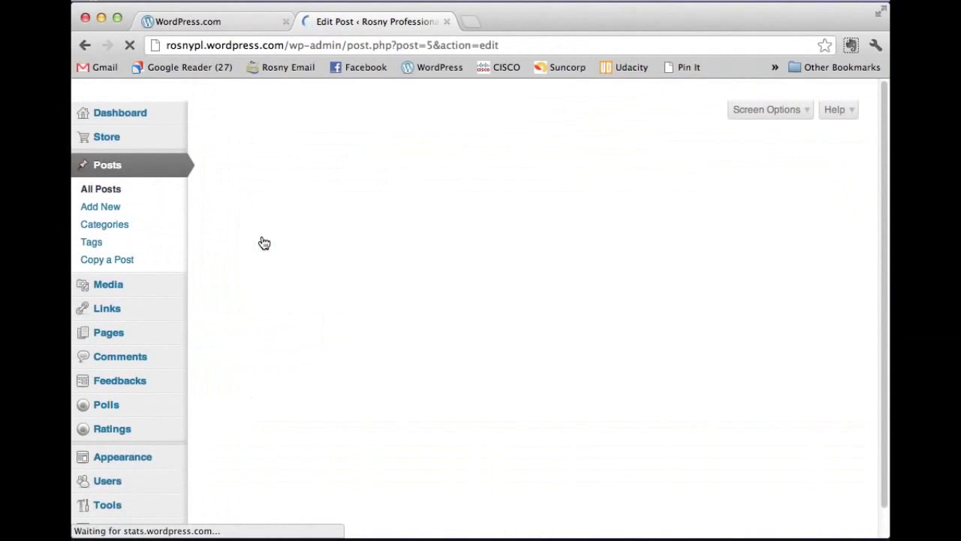
scroll(536, 296, down, 1)
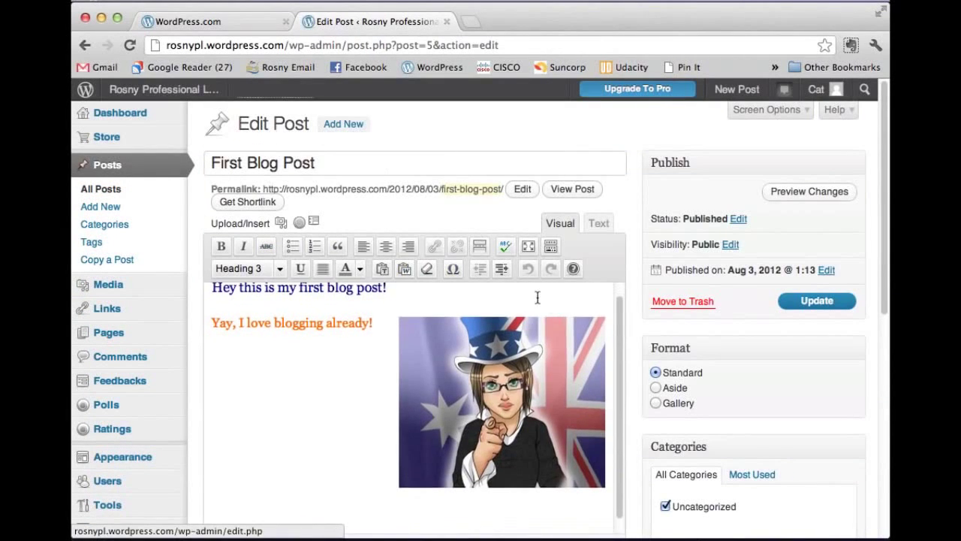
Step: Start adding a video from a URL in Add Media, and open a new browser tab
click(281, 223)
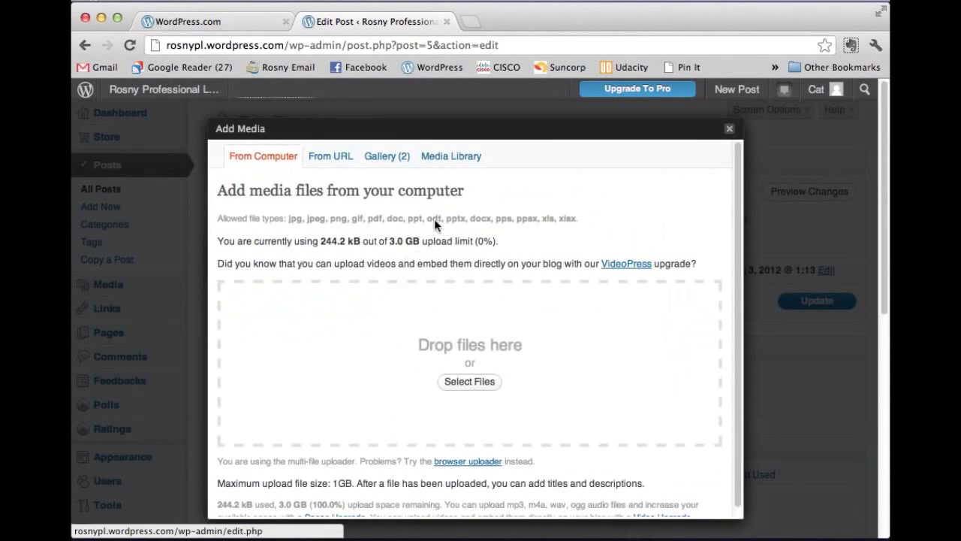
click(334, 159)
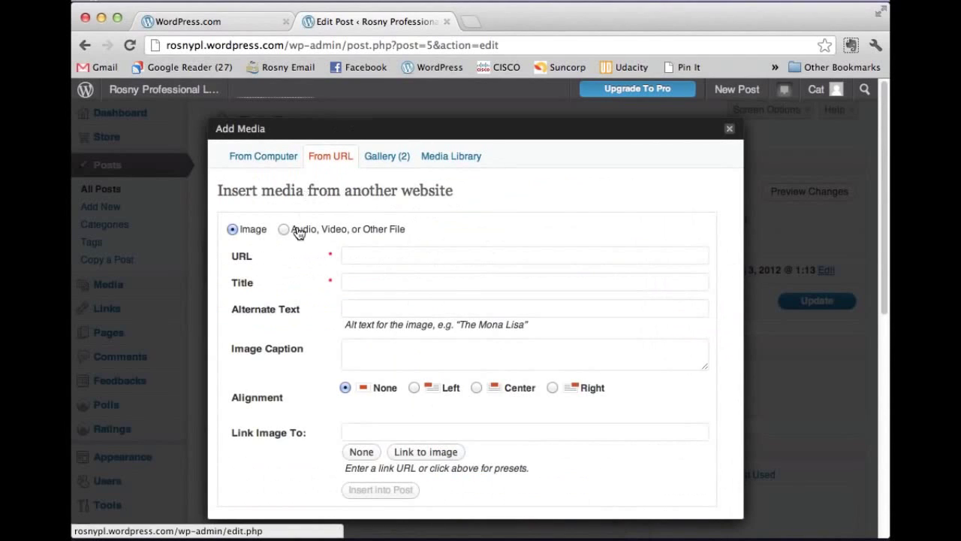
click(284, 229)
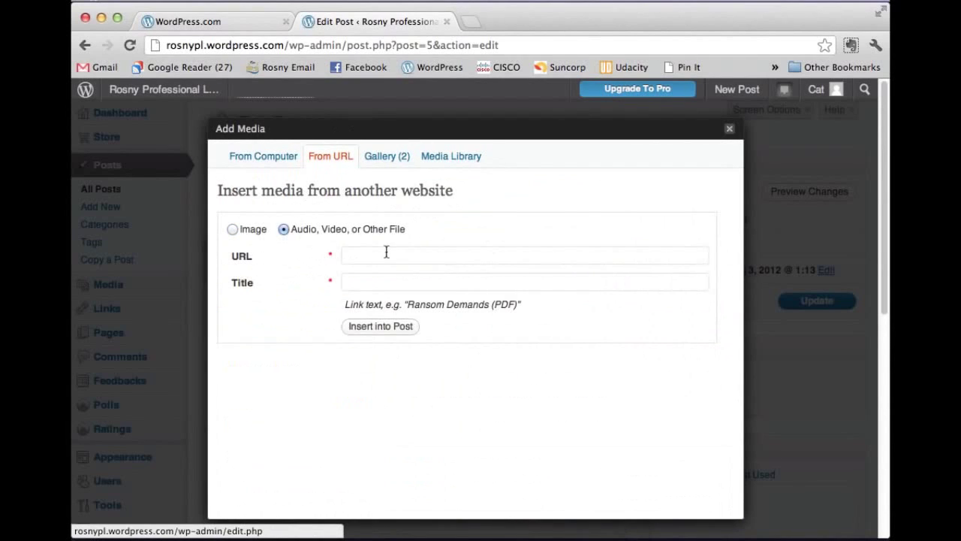
click(470, 21)
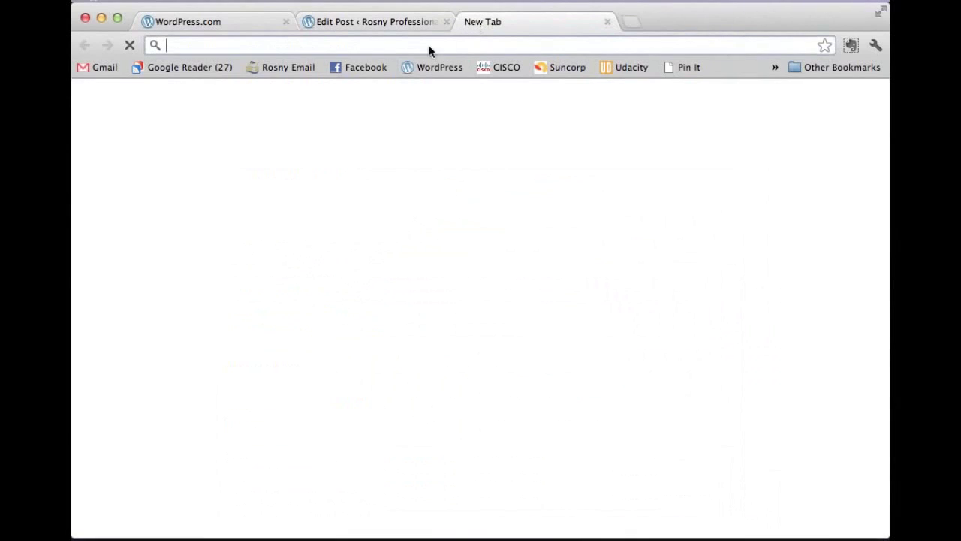
Step: On YouTube, search 'slow loris with tine umbrella' and open the first result
text(youtube.com)
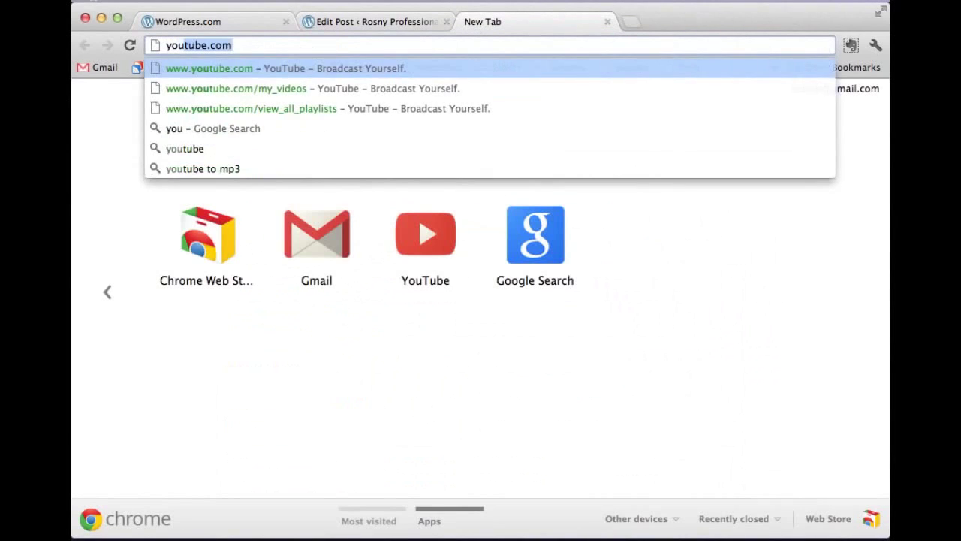
key(Return)
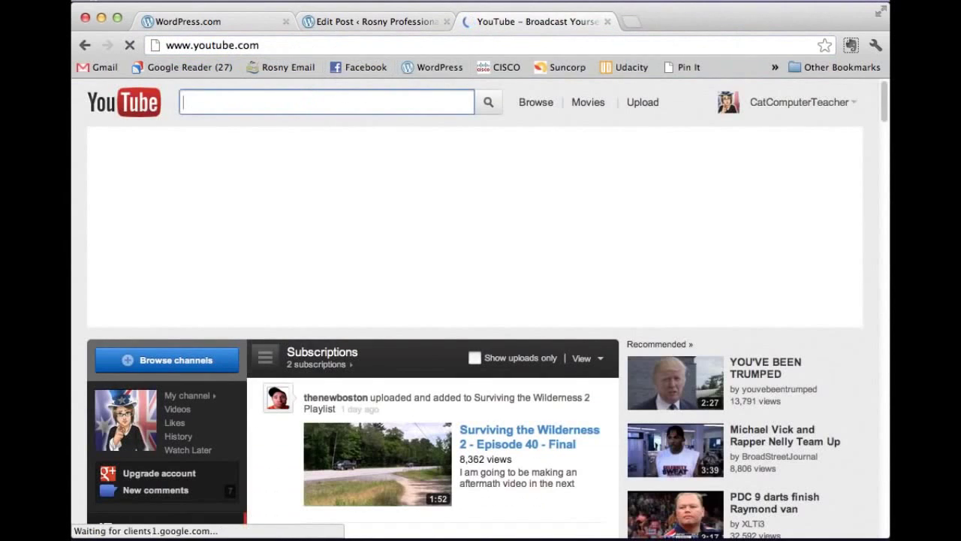
text(slow loris wi)
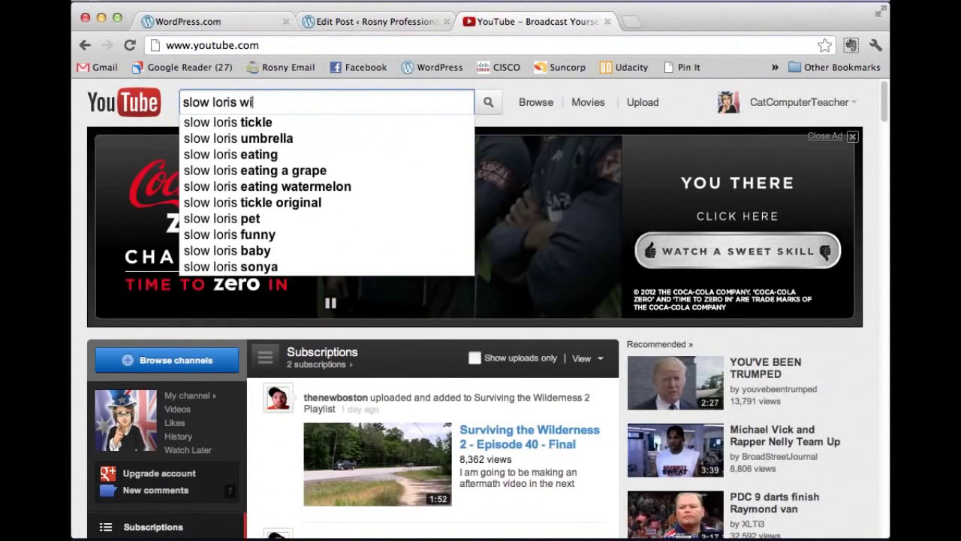
text(th tine umbrella)
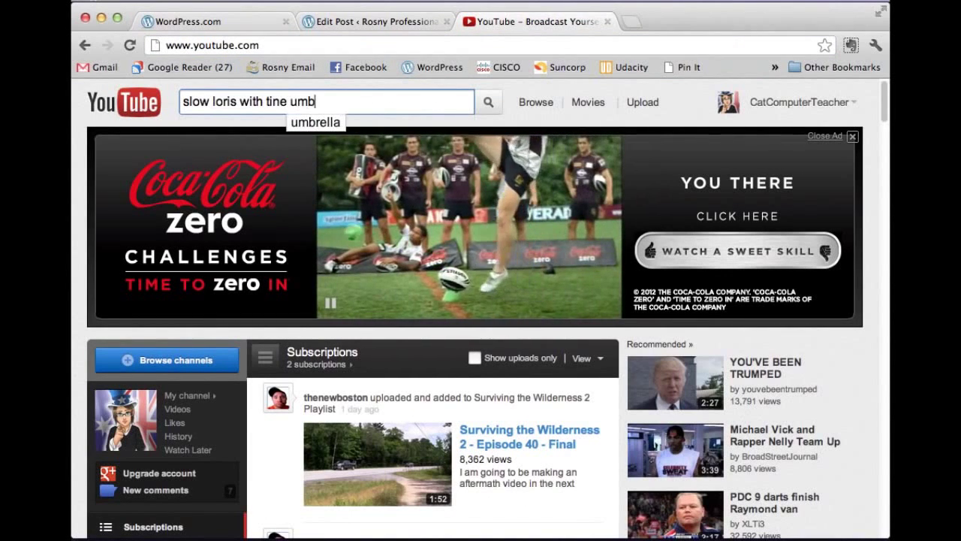
key(Return)
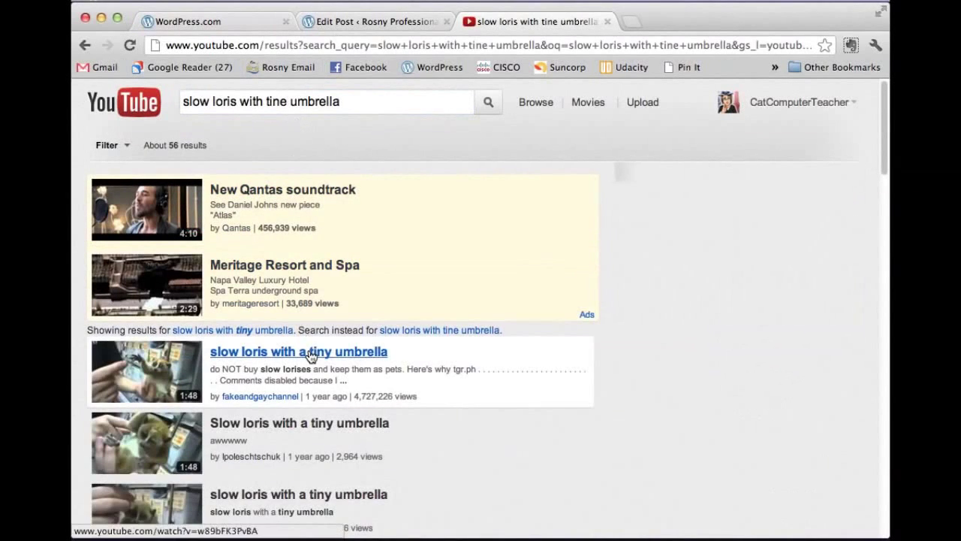
click(276, 350)
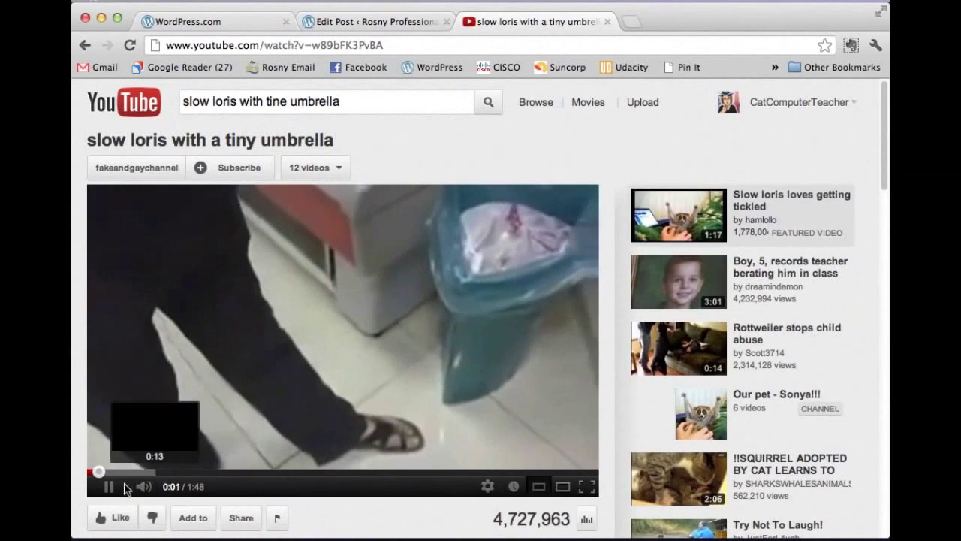
Step: Skip the slow loris video ahead and pause it at 0:17
click(106, 486)
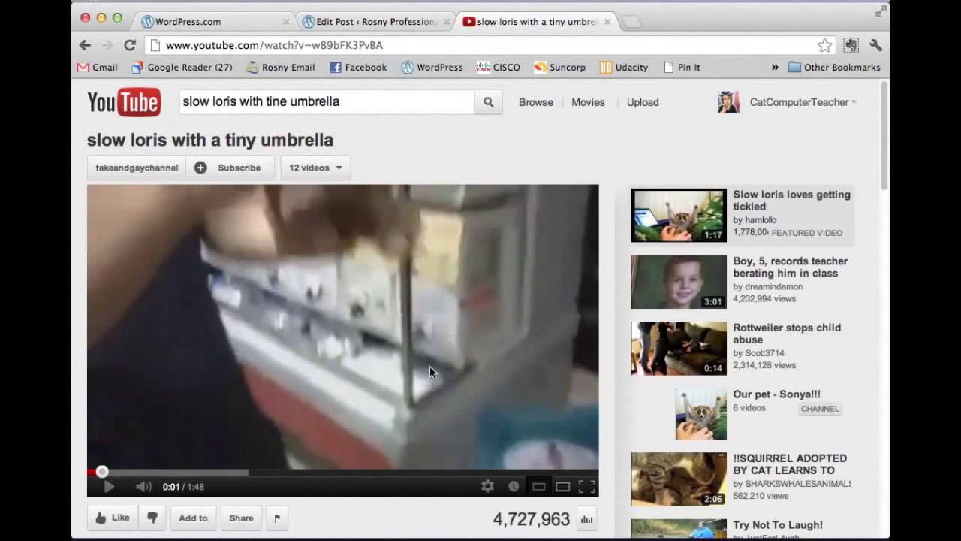
scroll(459, 368, down, 1)
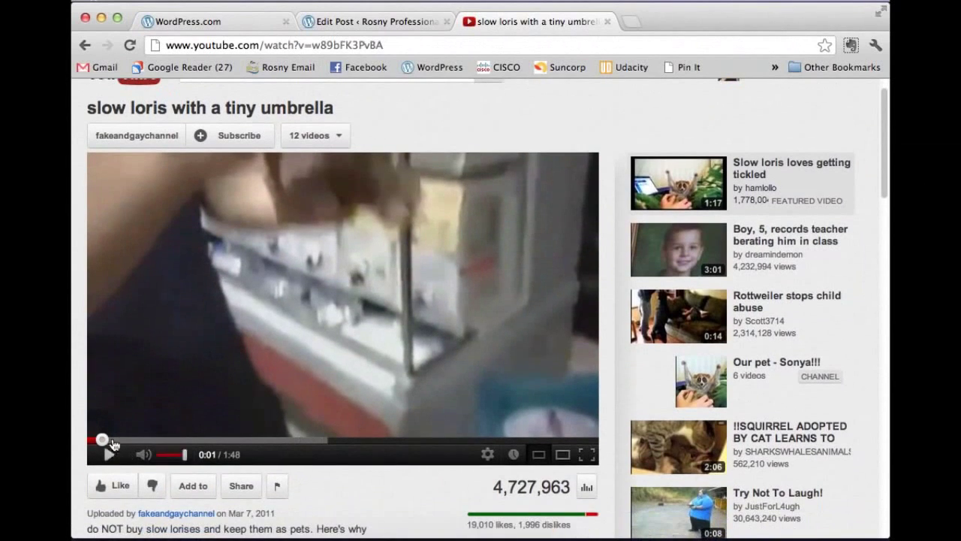
drag(102, 440, 135, 443)
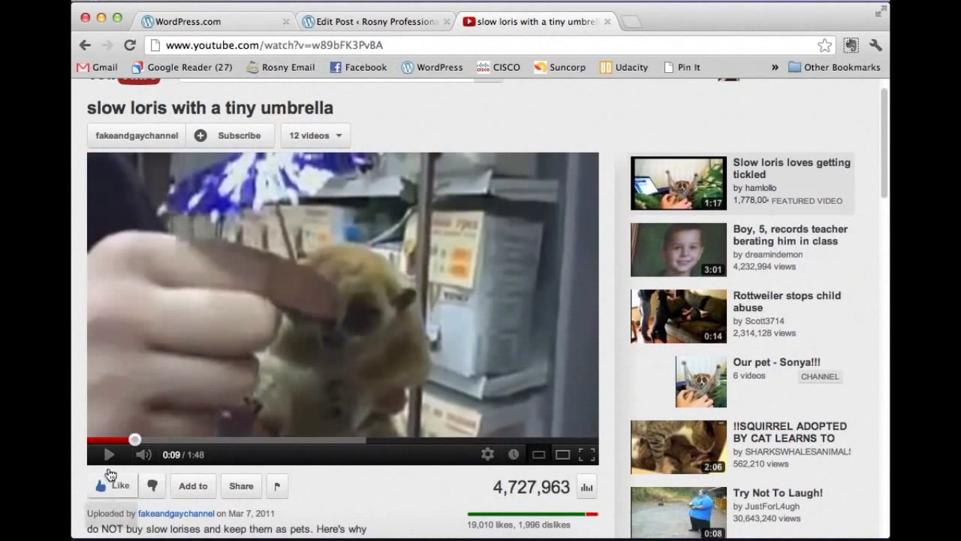
click(108, 458)
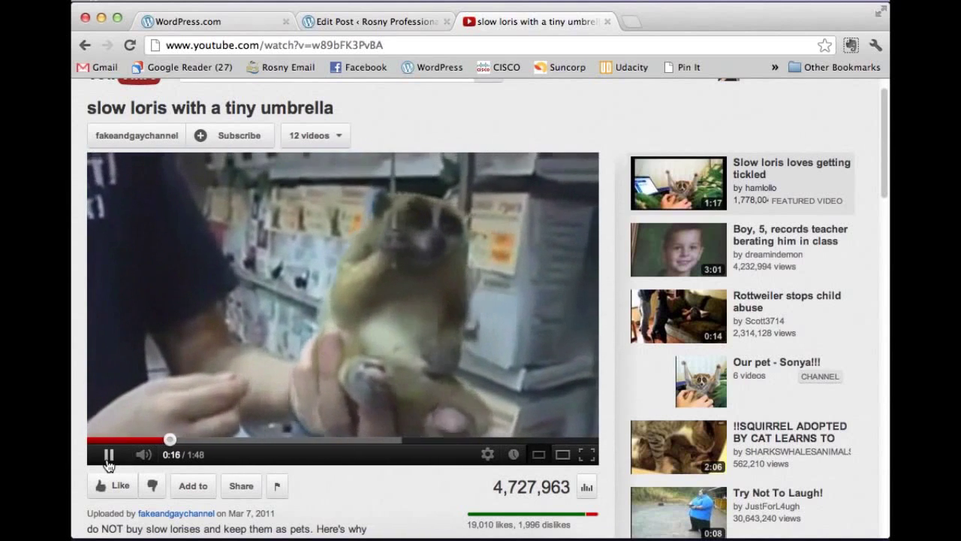
click(108, 456)
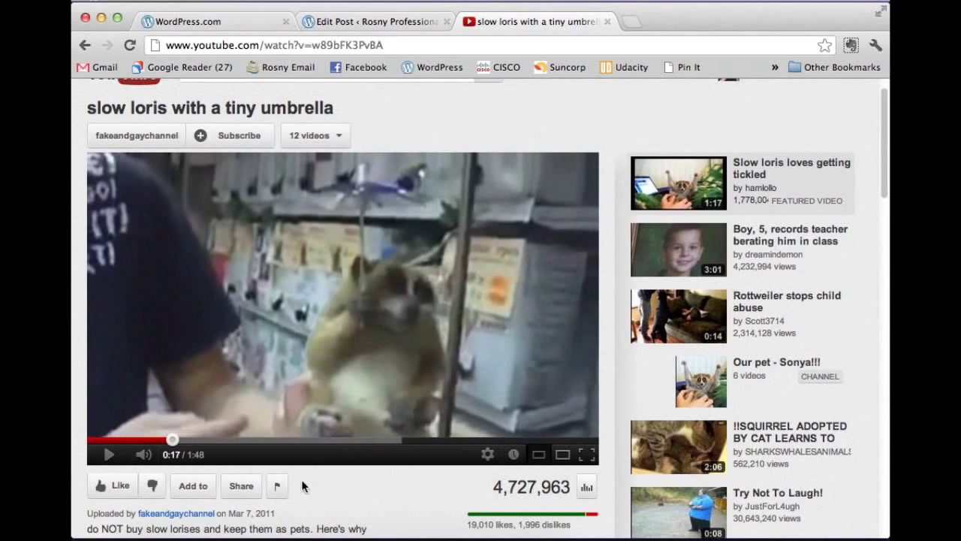
Step: Select the video's full web address in the address bar to copy it
scroll(319, 477, down, 1)
scroll(319, 477, up, 3)
click(396, 45)
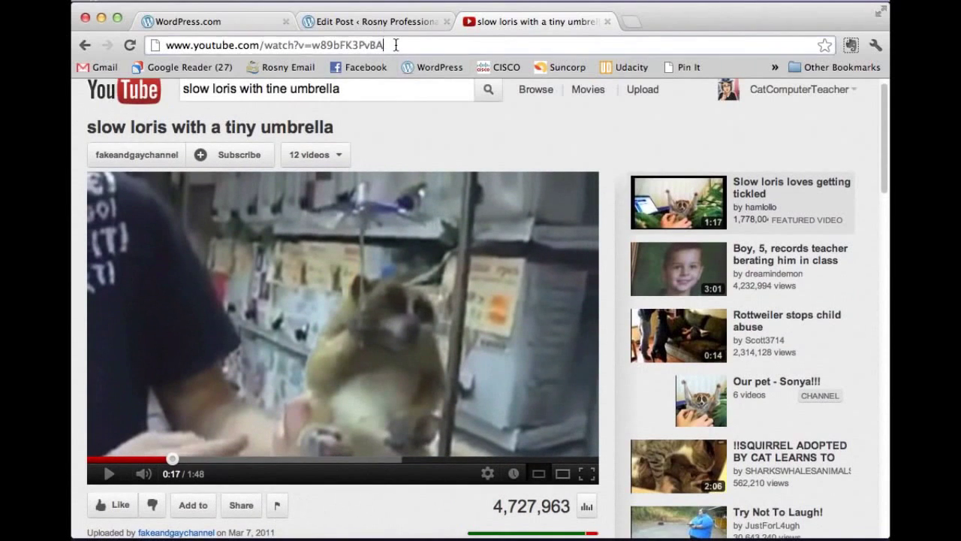
click(395, 45)
key(super+c)
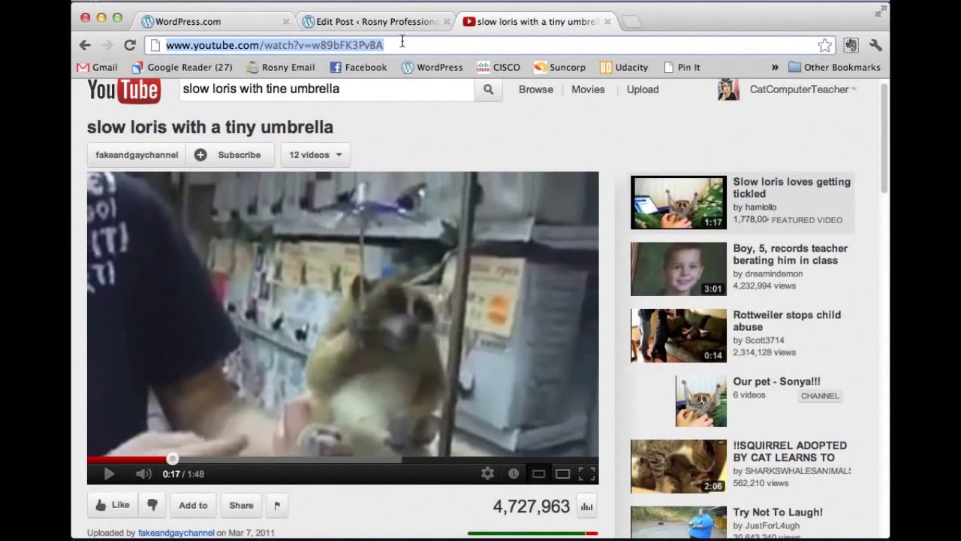
Step: Paste the YouTube URL into Add Media, title it 'Slow Loris with tiny umbrella', and insert it
click(397, 21)
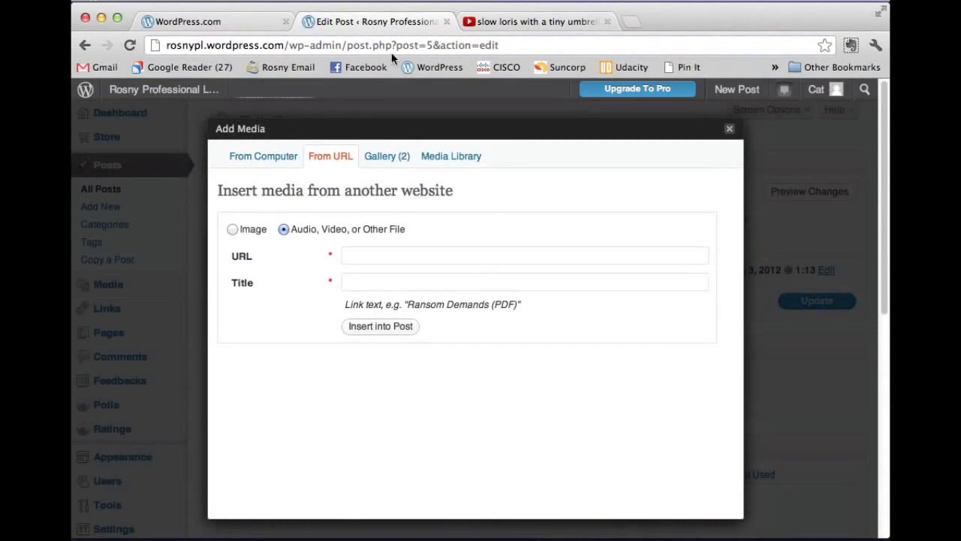
click(356, 256)
key(super+v)
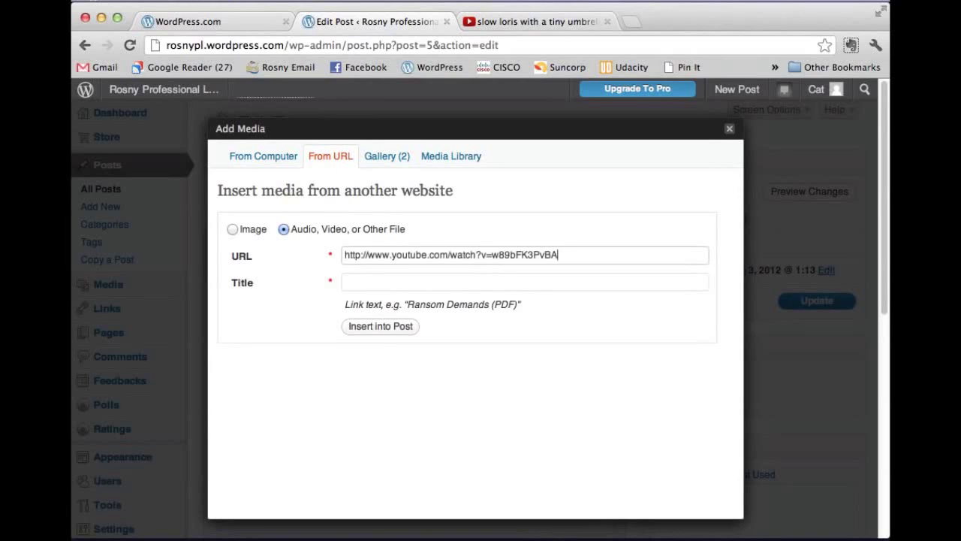
click(369, 281)
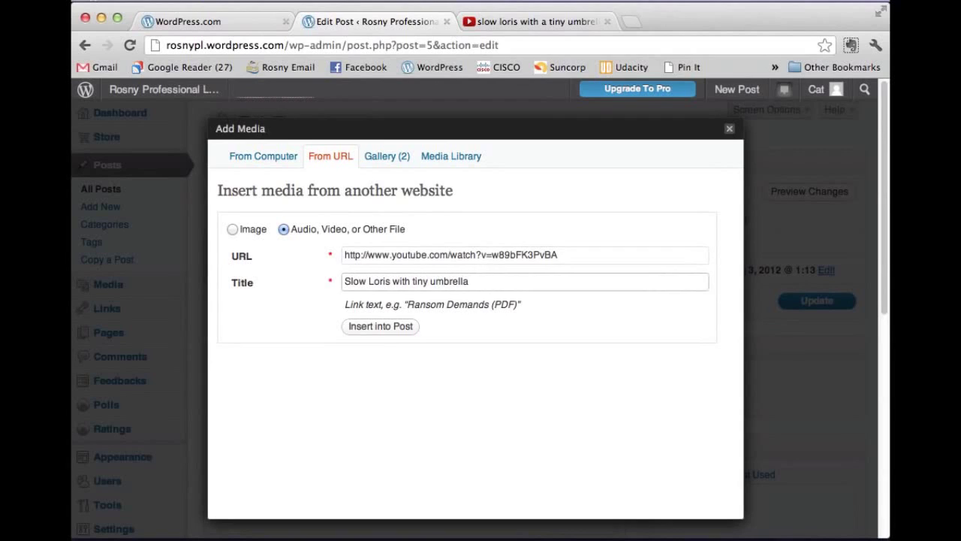
click(381, 327)
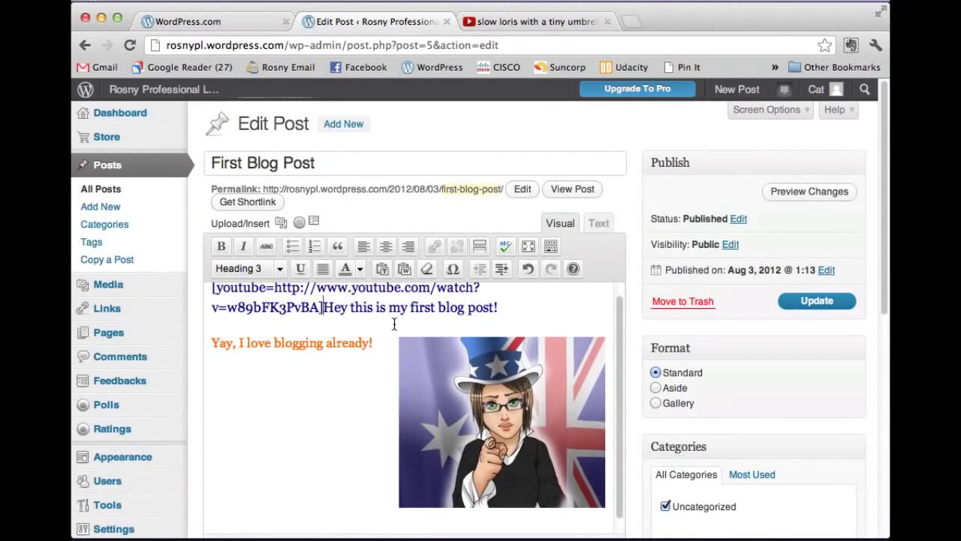
Step: Move 'Hey this is my first blog post!' onto a new line below the shortcode
scroll(394, 323, down, 1)
key(Return)
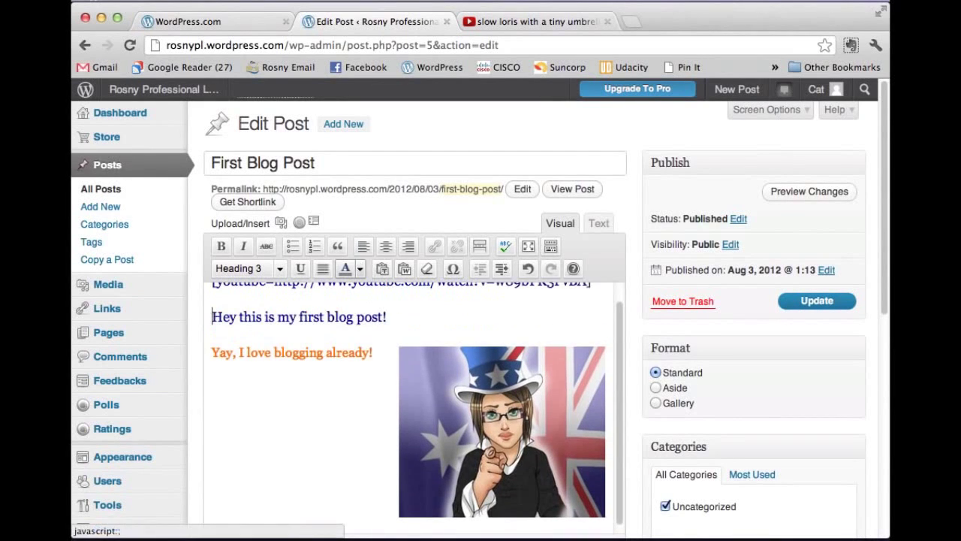
scroll(418, 301, up, 2)
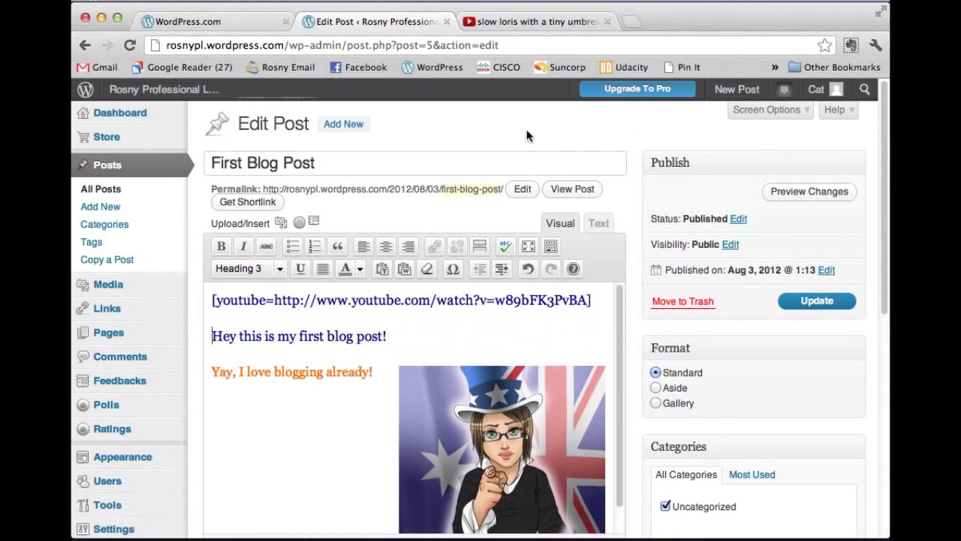
Step: Preview the post's unsaved changes with the video, then close the preview
click(815, 192)
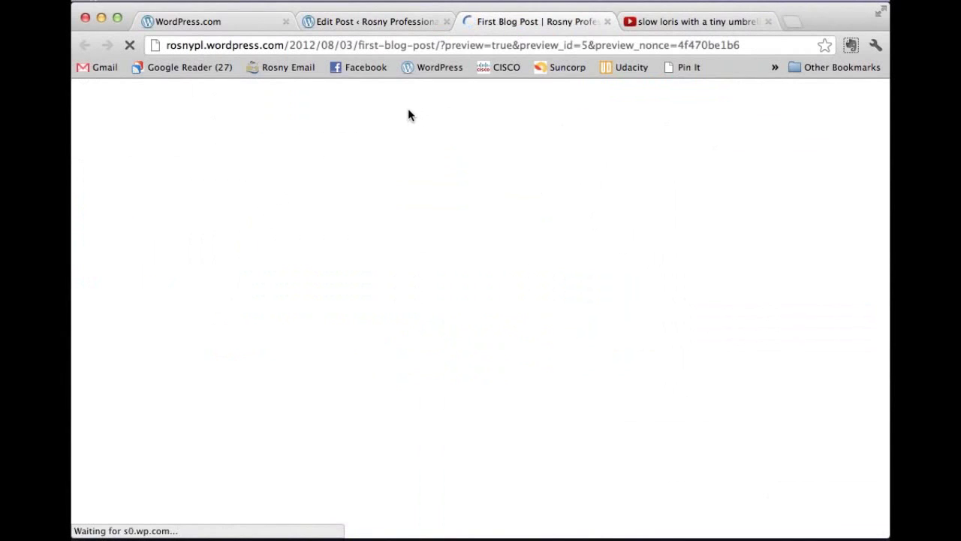
scroll(443, 257, down, 5)
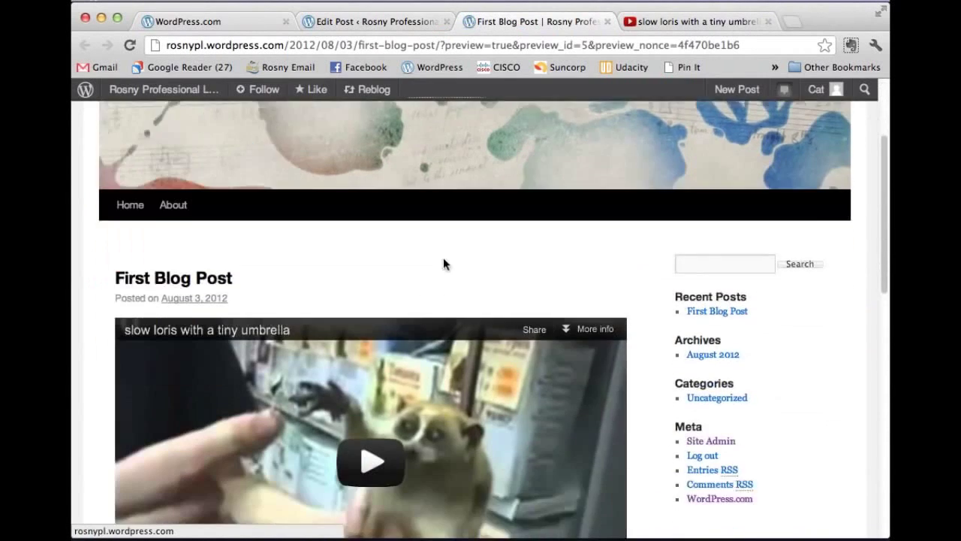
scroll(448, 267, down, 2)
scroll(504, 278, up, 5)
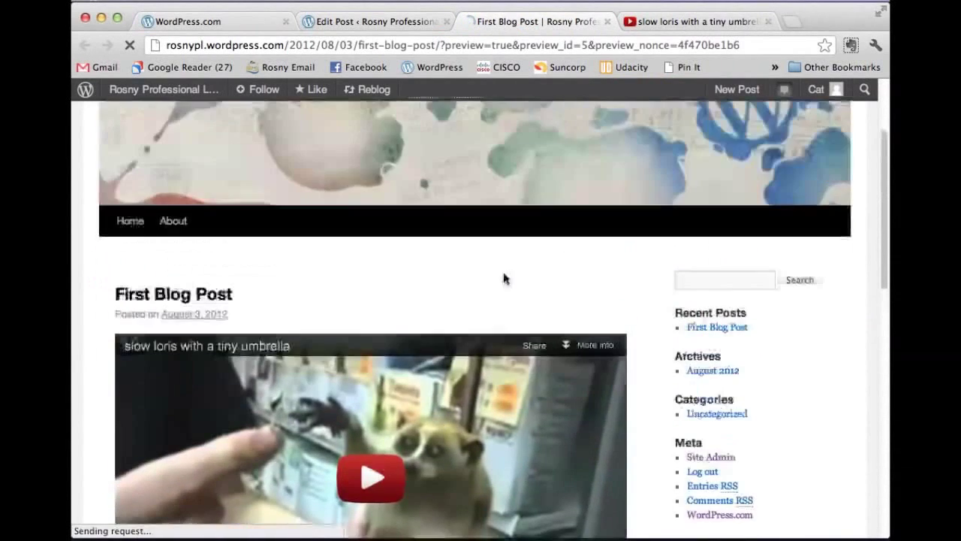
click(608, 23)
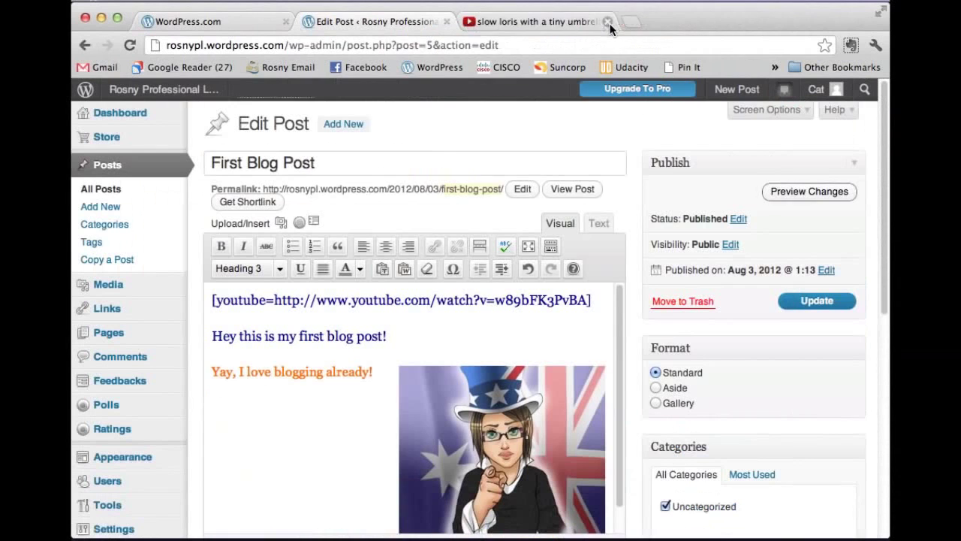
Step: Open the Add Media window and try its From URL address and title fields
click(282, 223)
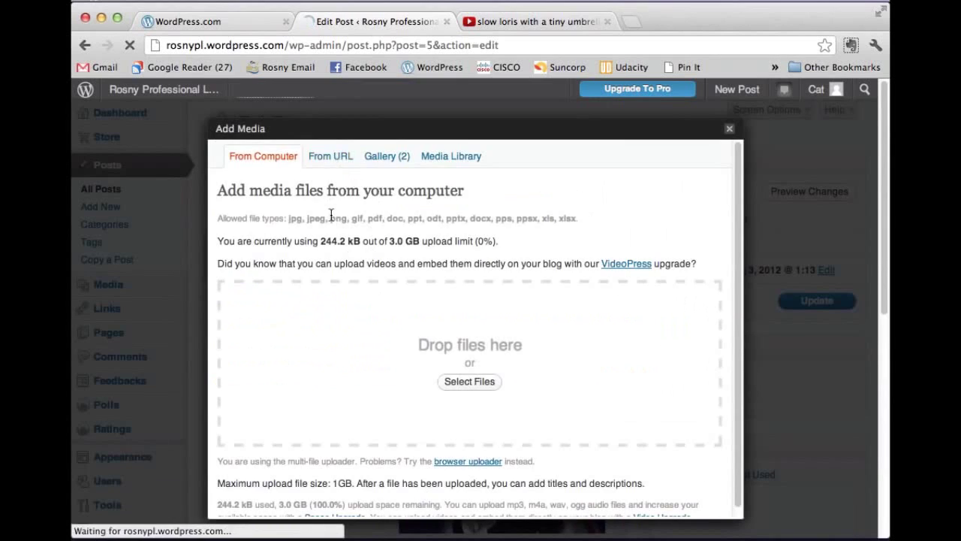
click(292, 230)
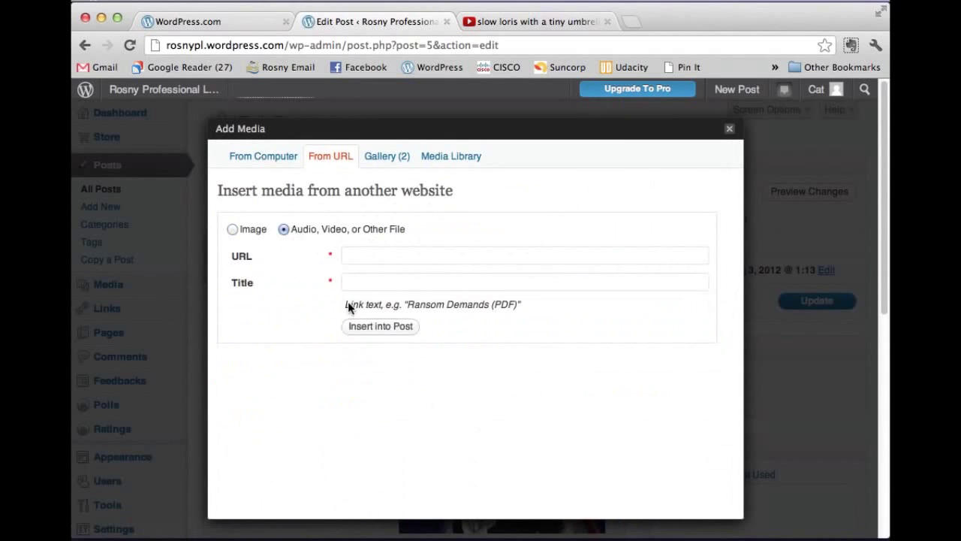
click(367, 255)
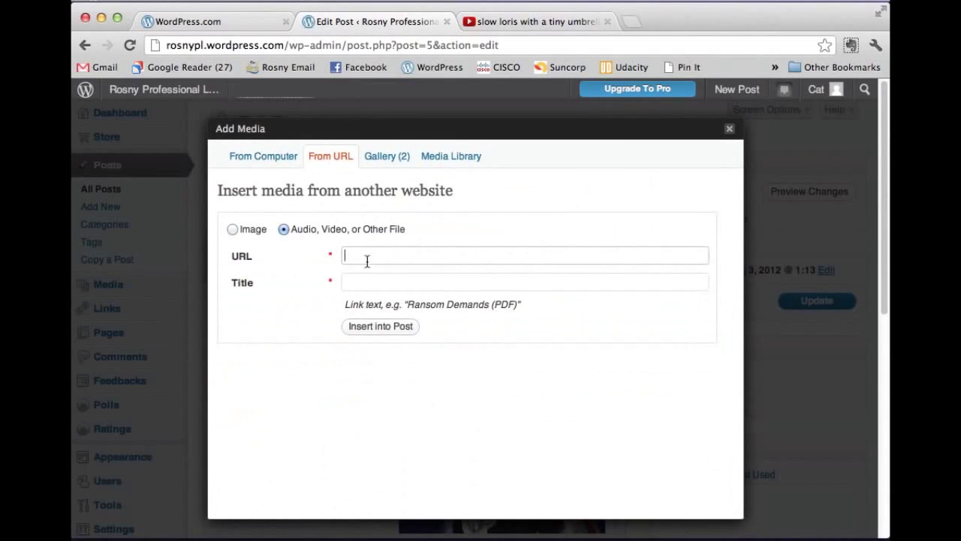
click(364, 281)
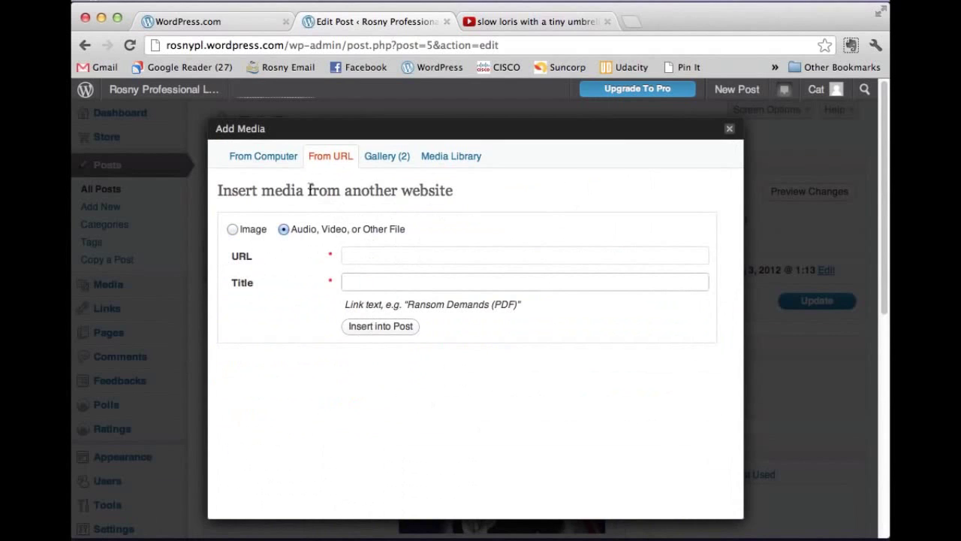
Step: Return to From Computer, highlight the allowed file types, and cancel file selection
click(282, 157)
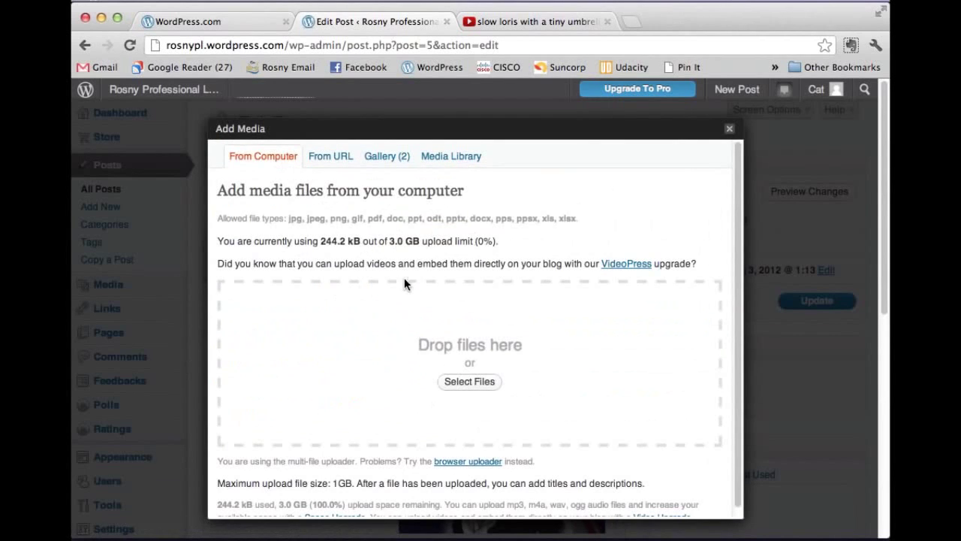
drag(582, 217, 287, 217)
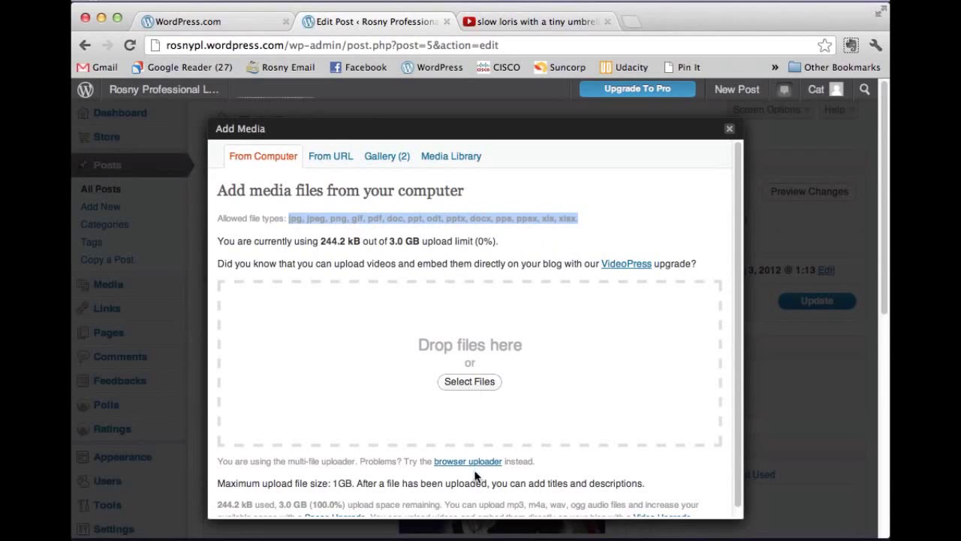
click(470, 381)
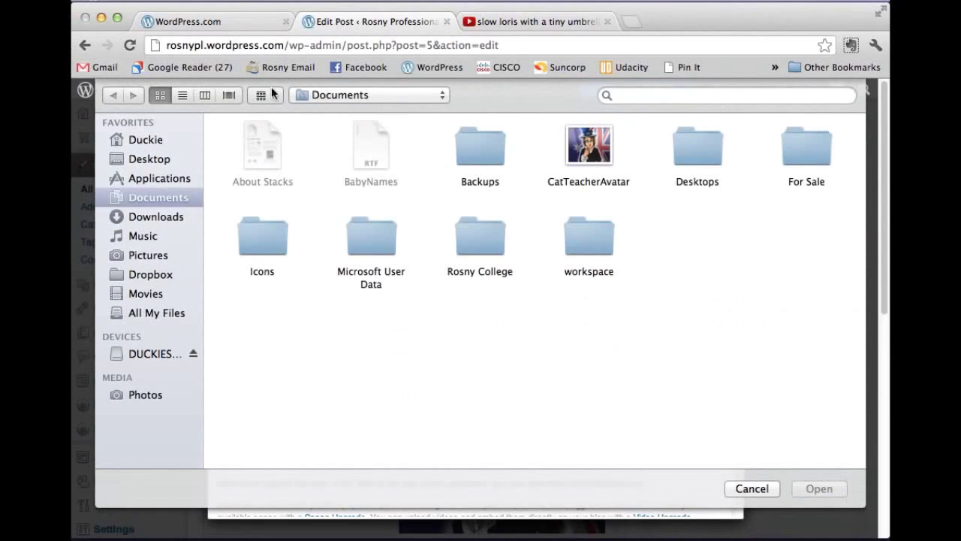
click(772, 490)
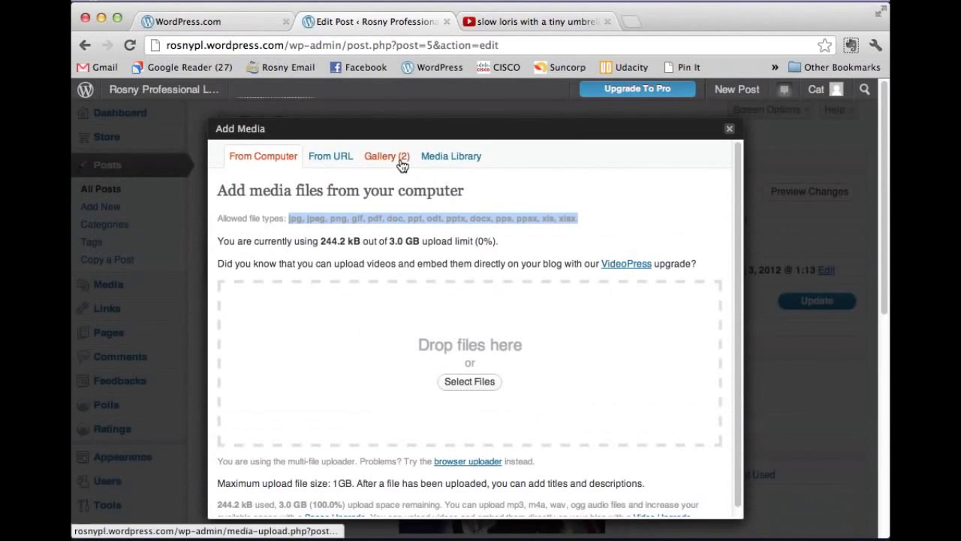
Step: Inspect the first CatTeacherAvatar image's settings in the Gallery tab, then close the media window
click(386, 159)
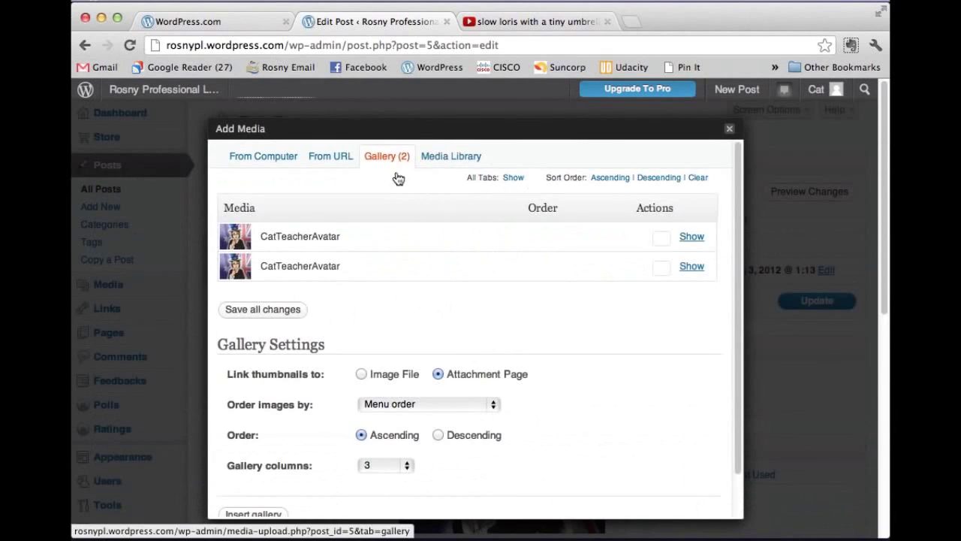
scroll(516, 265, down, 2)
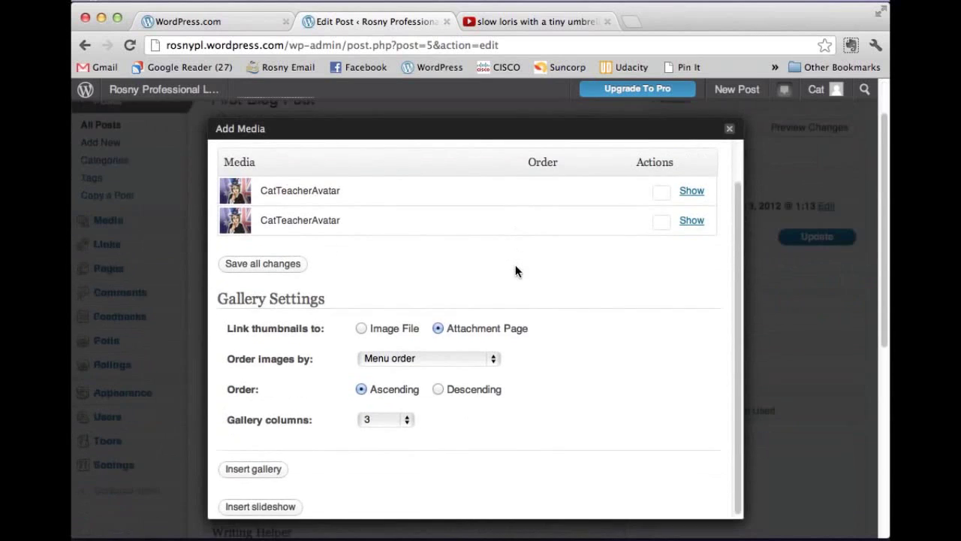
scroll(515, 271, up, 2)
click(692, 239)
scroll(434, 243, down, 2)
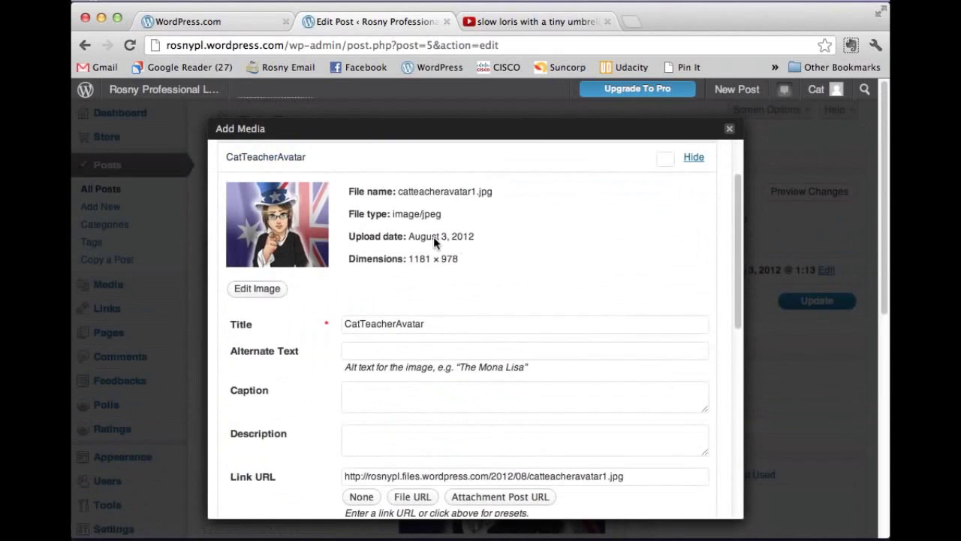
scroll(446, 383, down, 3)
scroll(446, 373, down, 5)
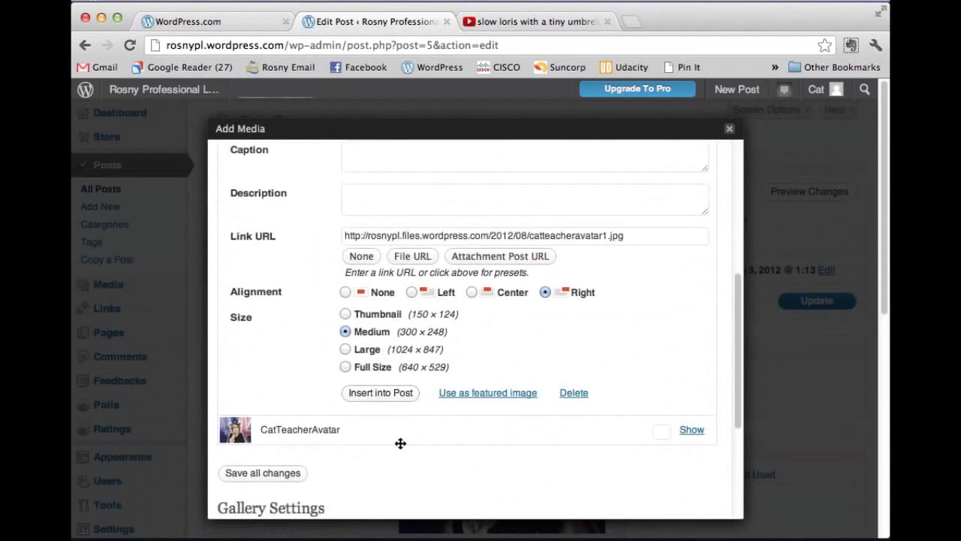
click(728, 133)
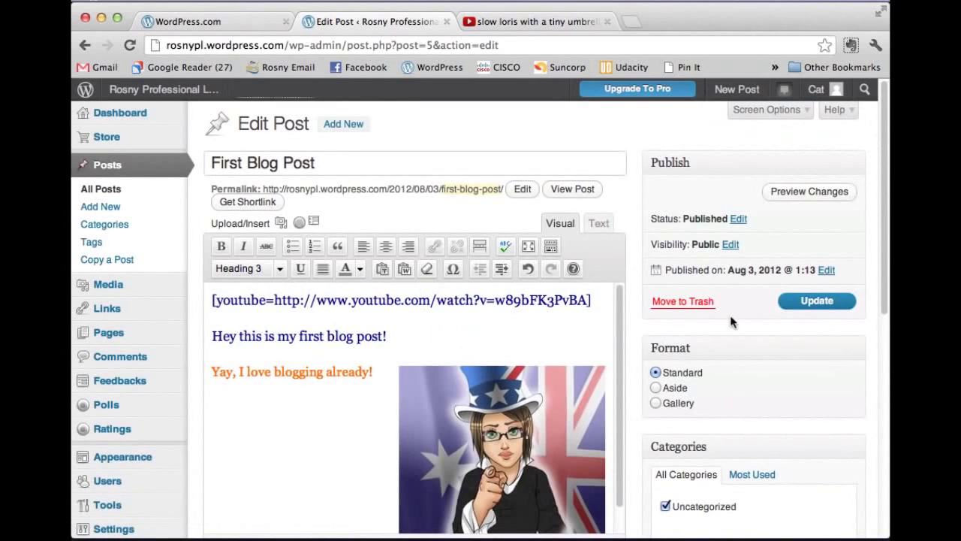
Step: Update First Blog Post and scroll the live front page to the embedded slow loris video
click(824, 300)
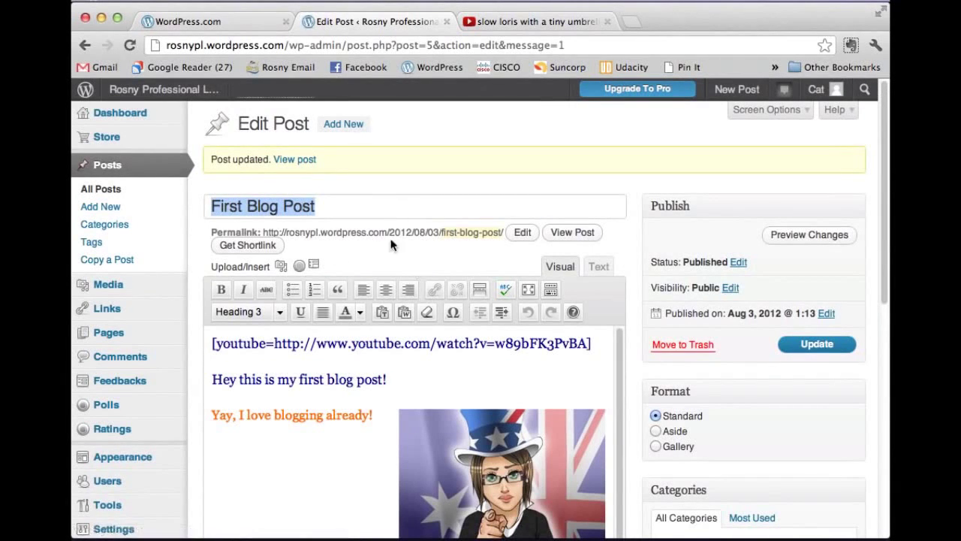
click(186, 98)
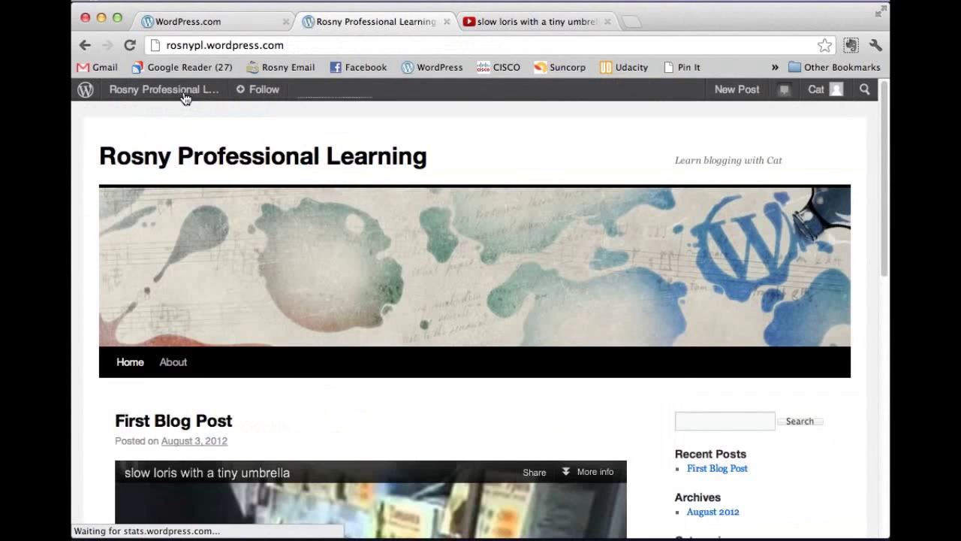
scroll(431, 174, down, 2)
scroll(536, 260, down, 4)
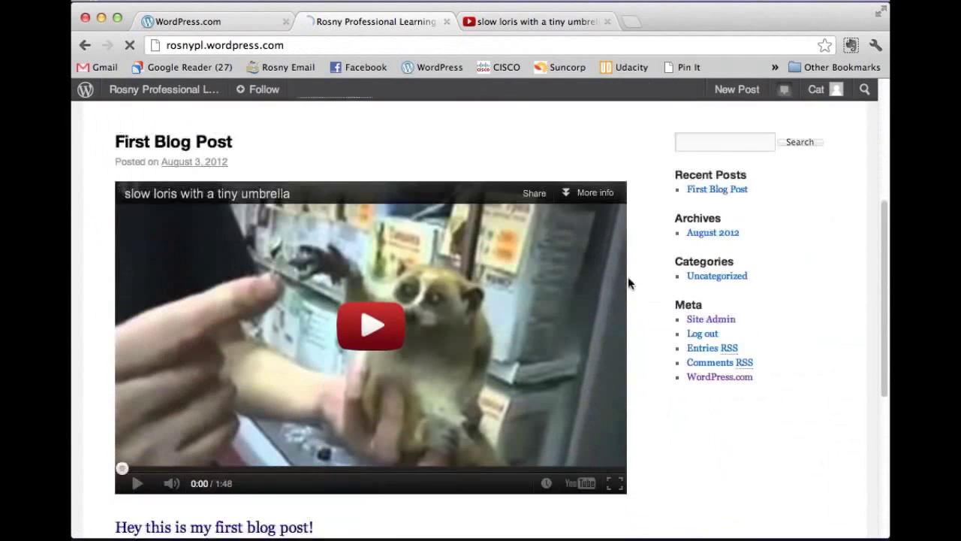
scroll(632, 281, down, 1)
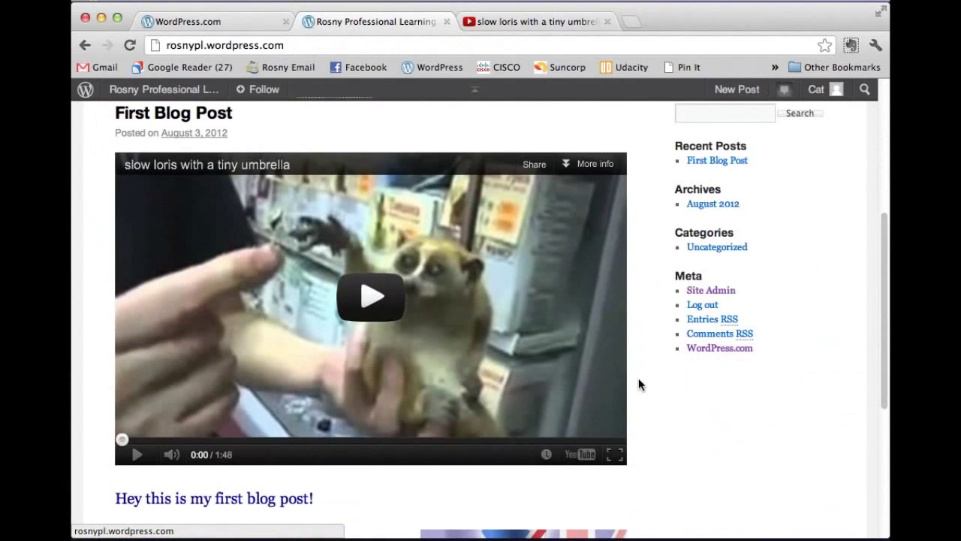
scroll(638, 383, down, 2)
scroll(638, 376, up, 5)
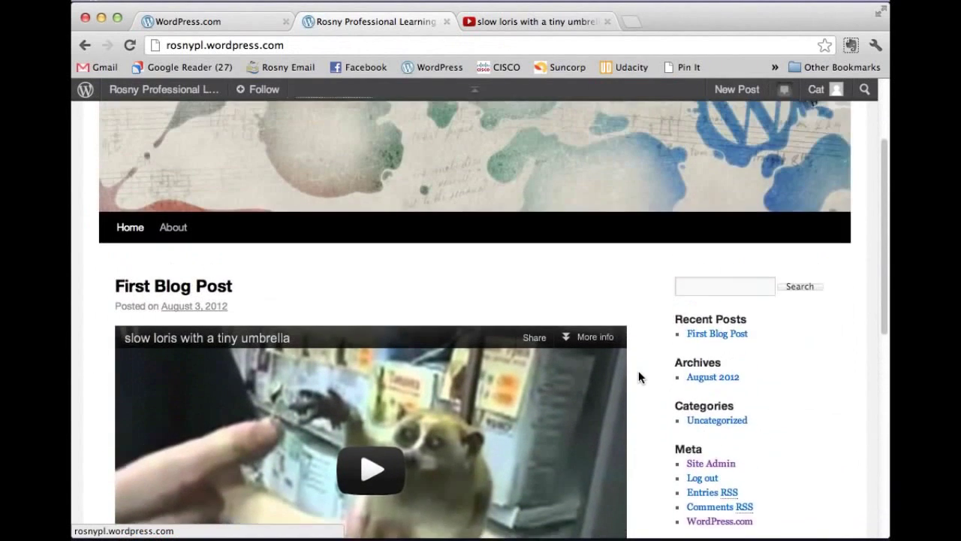
scroll(638, 370, up, 3)
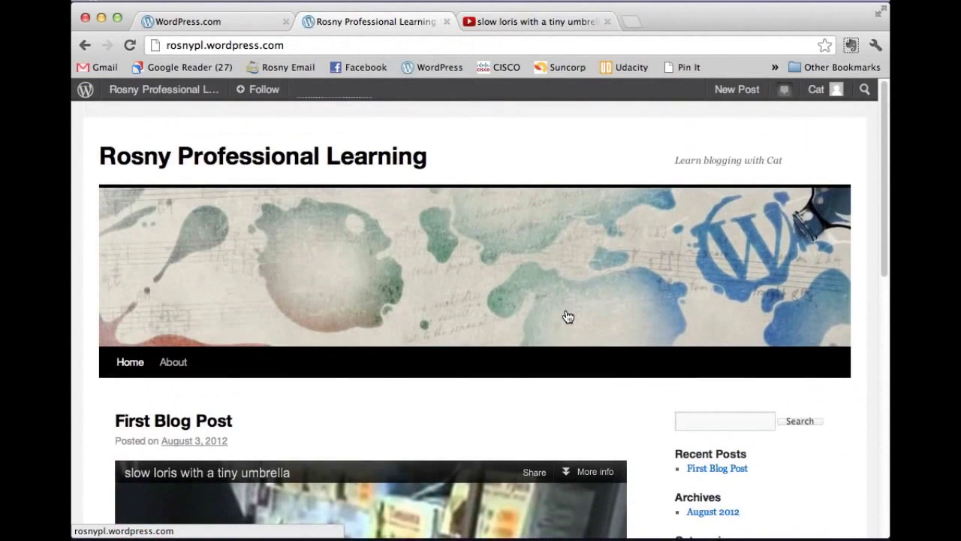